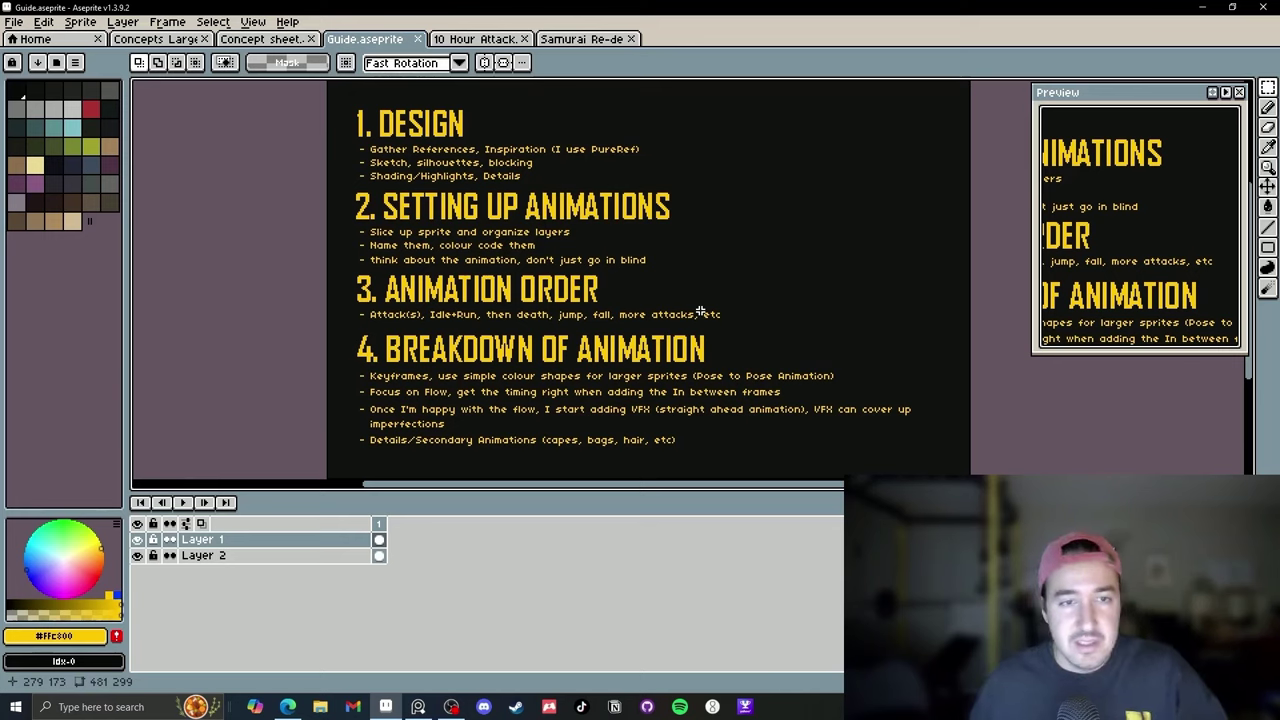
scroll(690, 309, up, 2)
scroll(498, 245, up, 2)
drag(498, 245, 579, 281)
scroll(579, 282, down, 1)
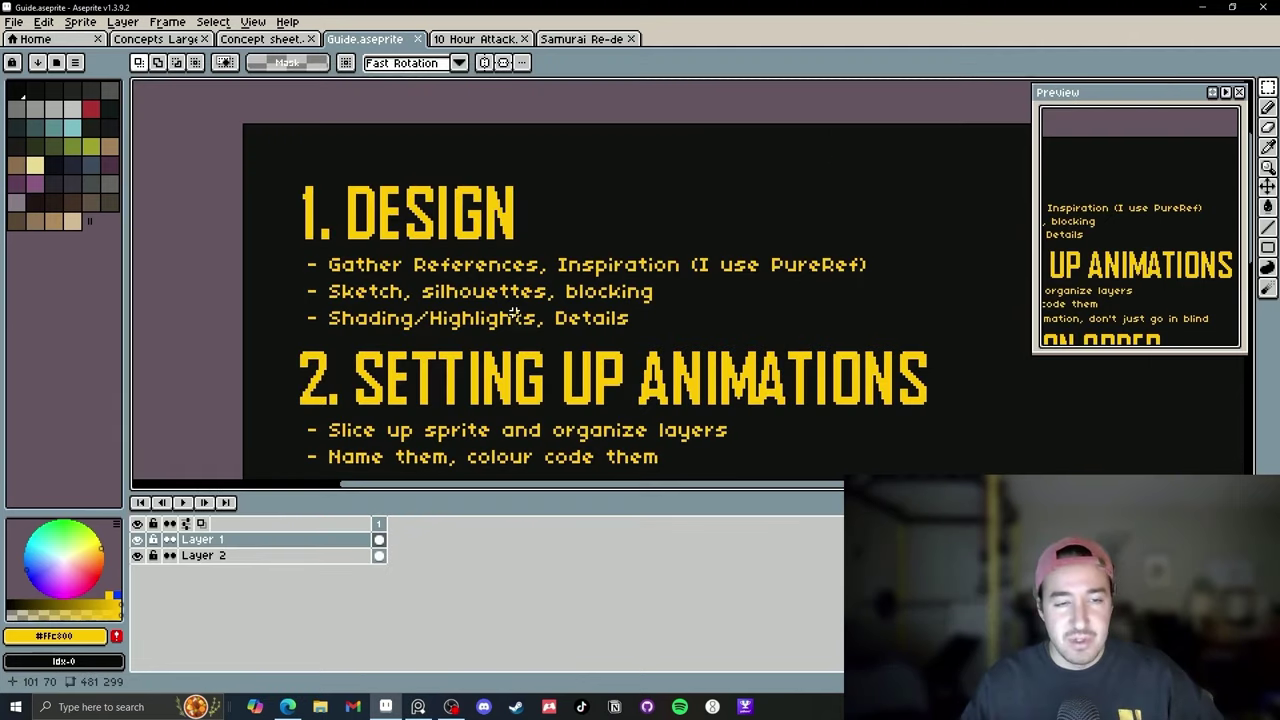
Create a new blank 192 × 192 px sprite.
click(22, 30)
click(30, 46)
key(Tab)
text(192)
key(Return)
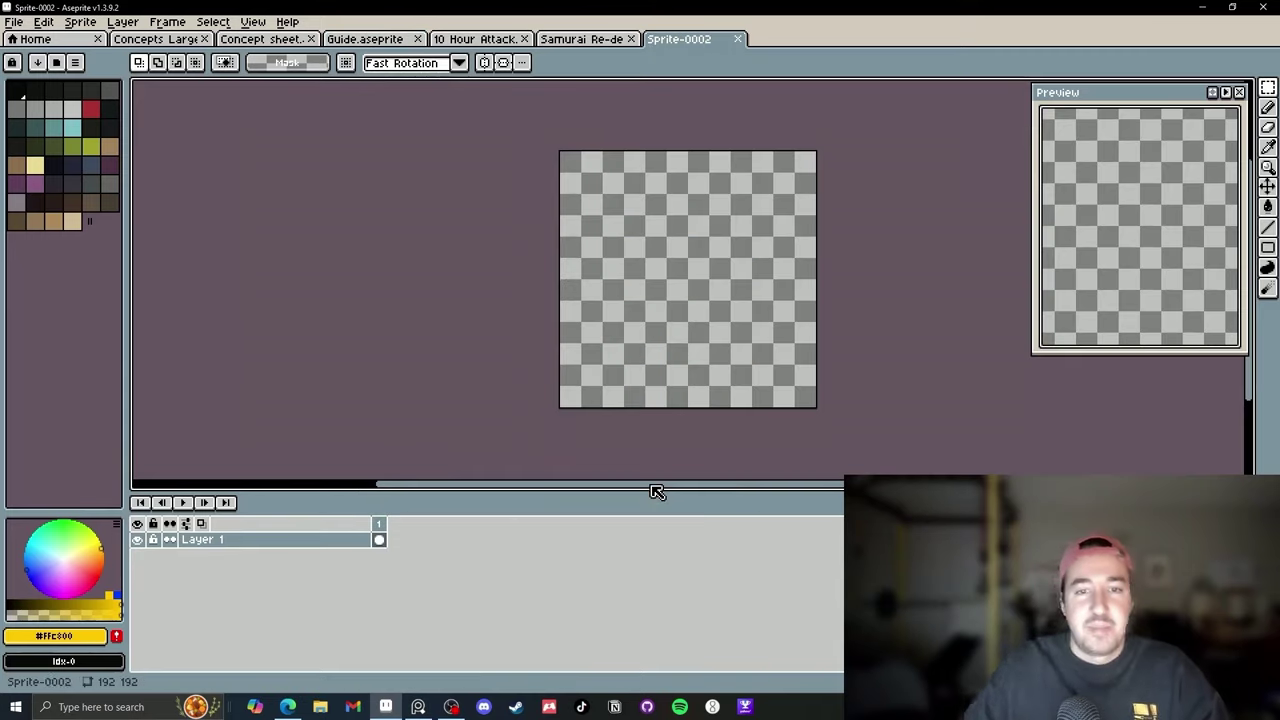
Block out a small solid black character silhouette near the upper-left corner of the blank sprite.
scroll(693, 301, up, 2)
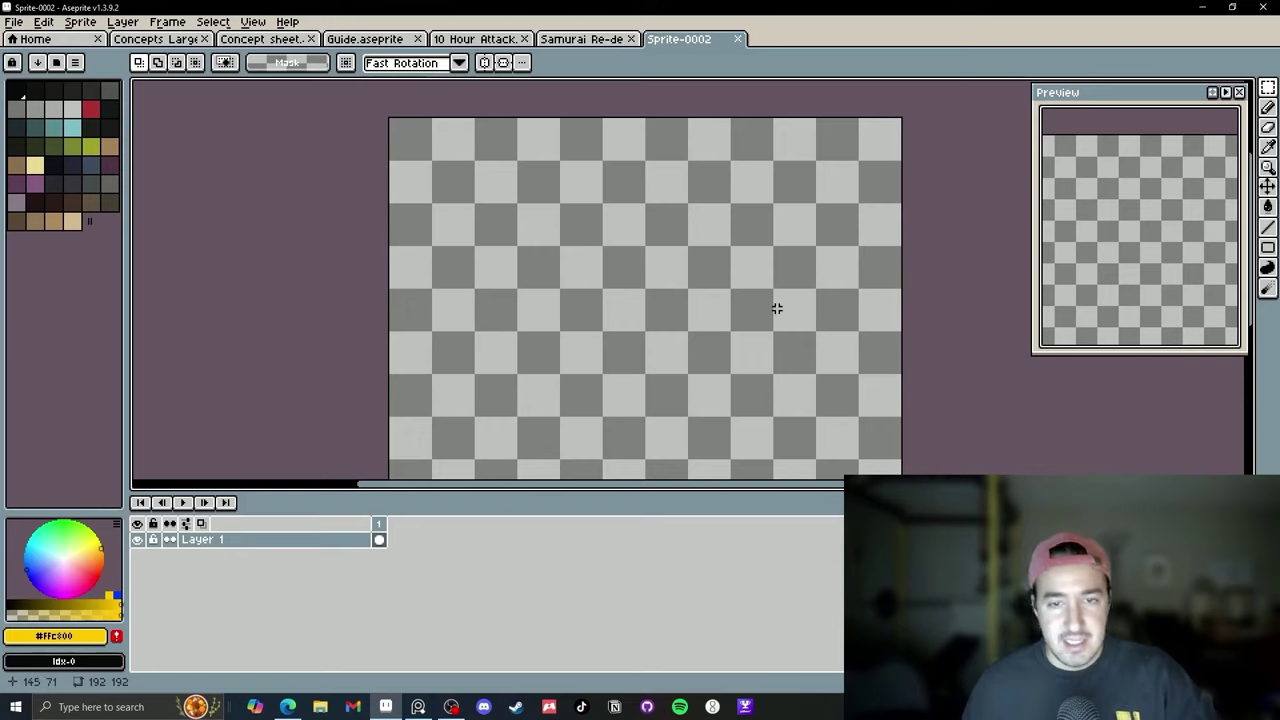
key(b)
scroll(500, 209, up, 2)
mouse_move(500, 209)
mouse_down()
mouse_move(545, 208)
mouse_move(503, 237)
mouse_move(495, 291)
mouse_move(480, 295)
mouse_move(507, 206)
mouse_move(542, 303)
mouse_move(525, 276)
mouse_move(536, 325)
mouse_move(500, 242)
mouse_move(520, 219)
mouse_move(492, 297)
mouse_up()
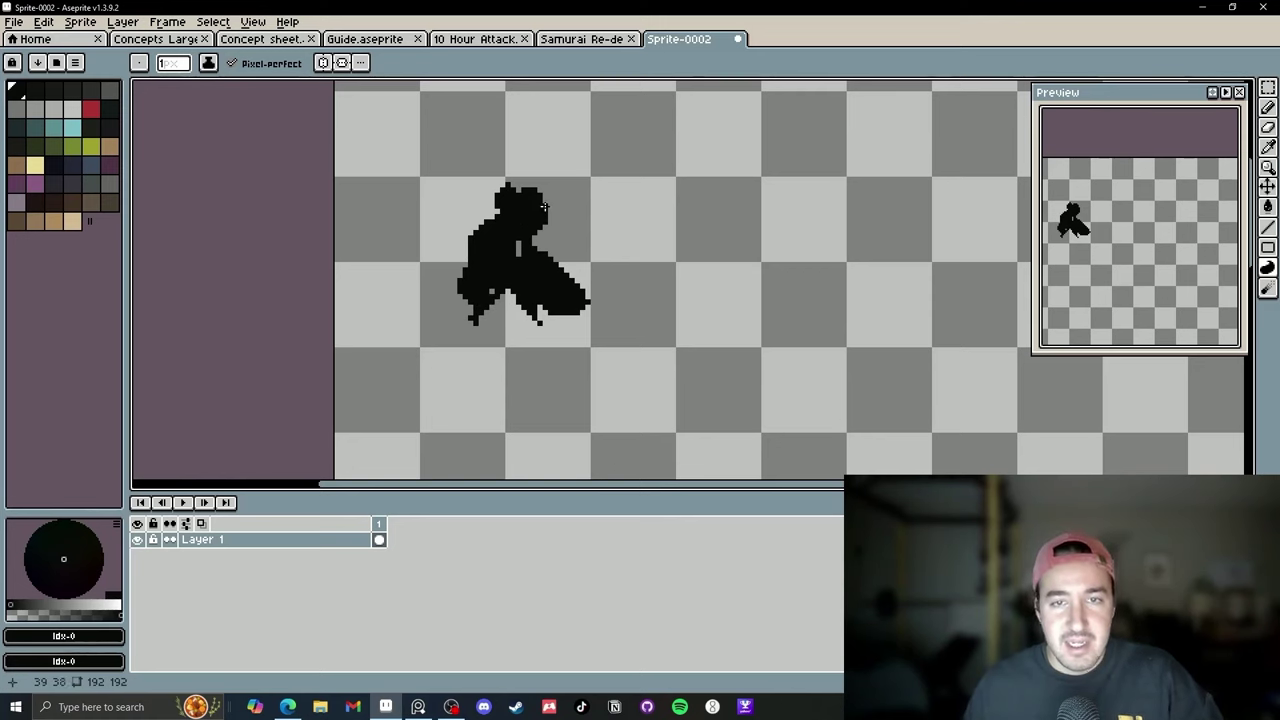
Open the Concepts Large Scene file and examine the character design variations on frames 7 to 25.
click(158, 40)
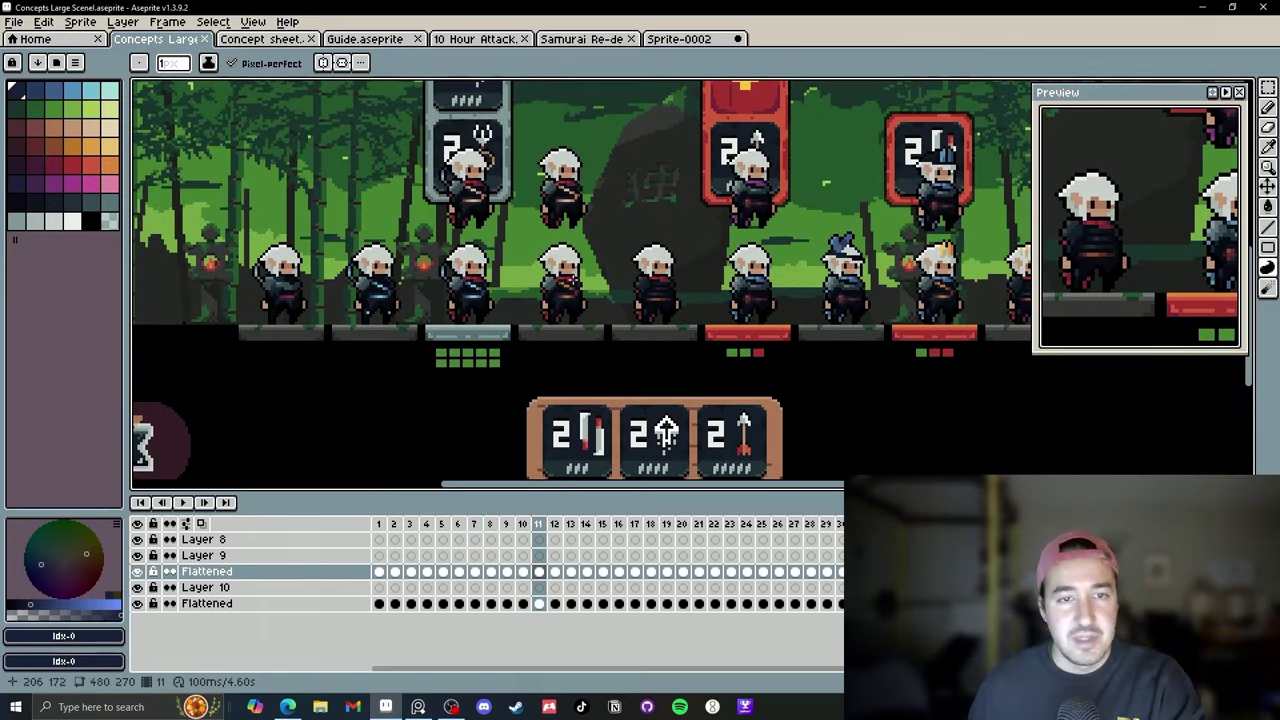
scroll(628, 260, down, 3)
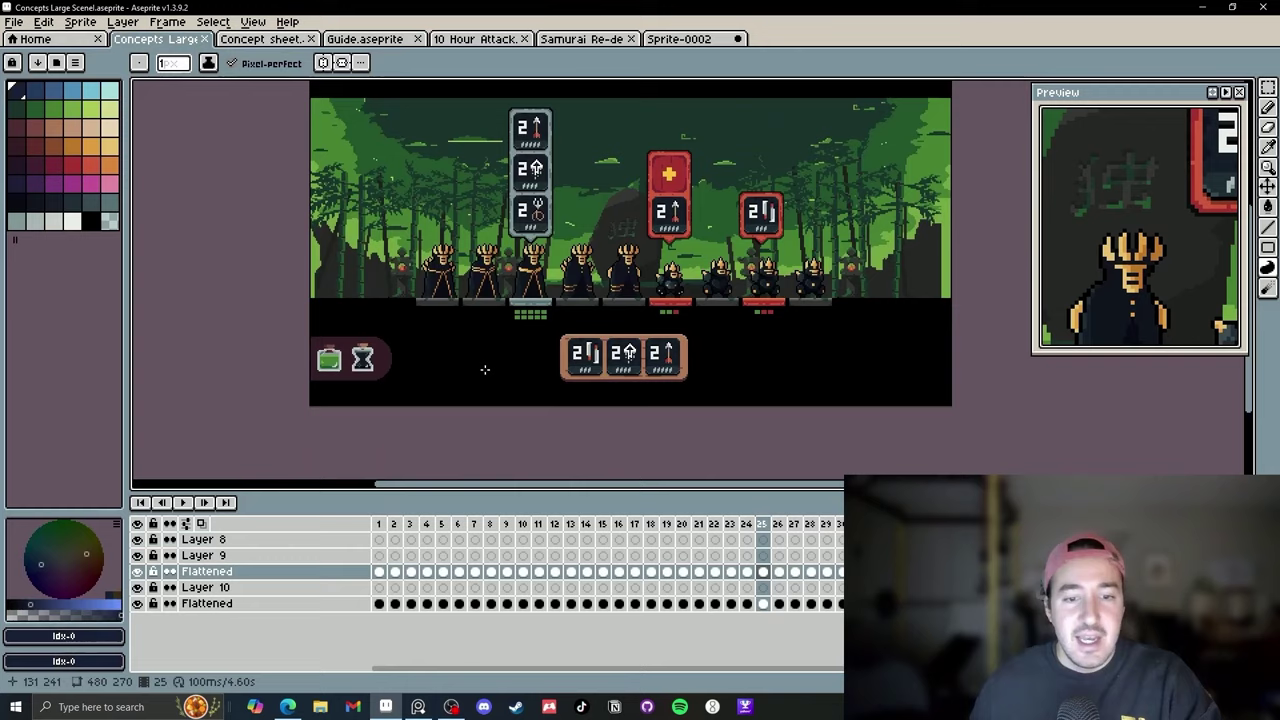
click(636, 524)
drag(602, 573, 543, 573)
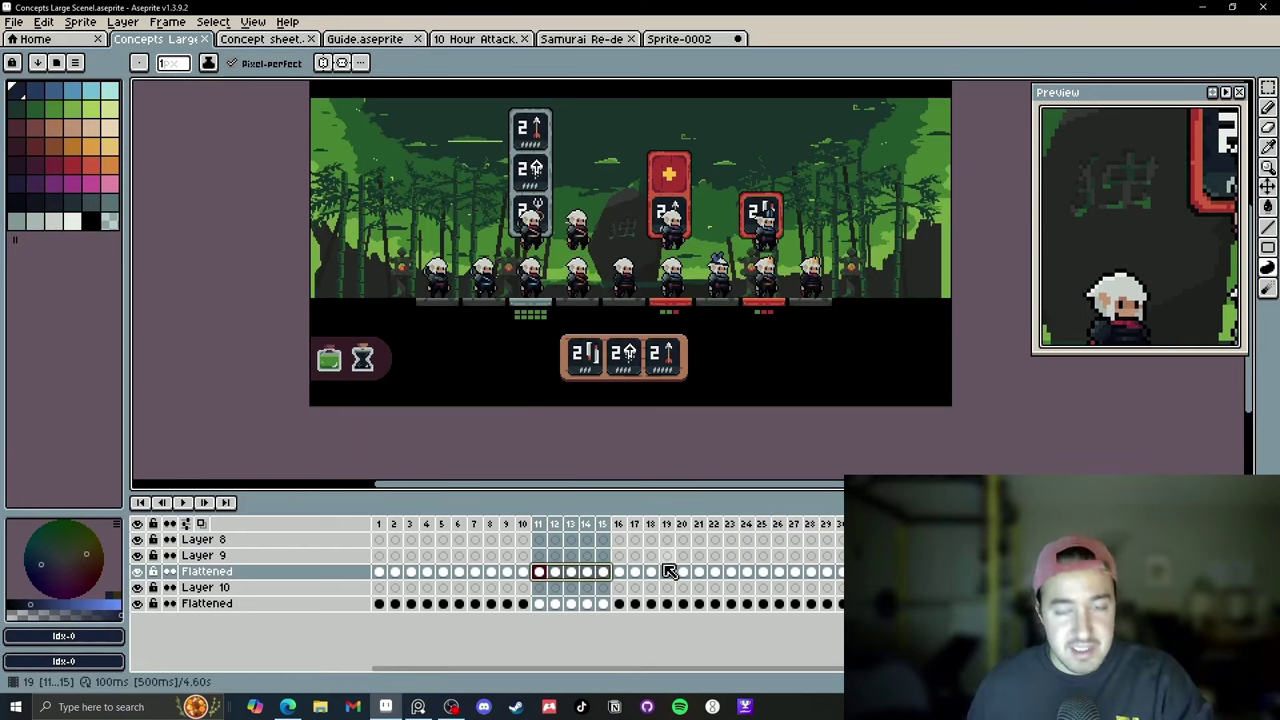
click(538, 571)
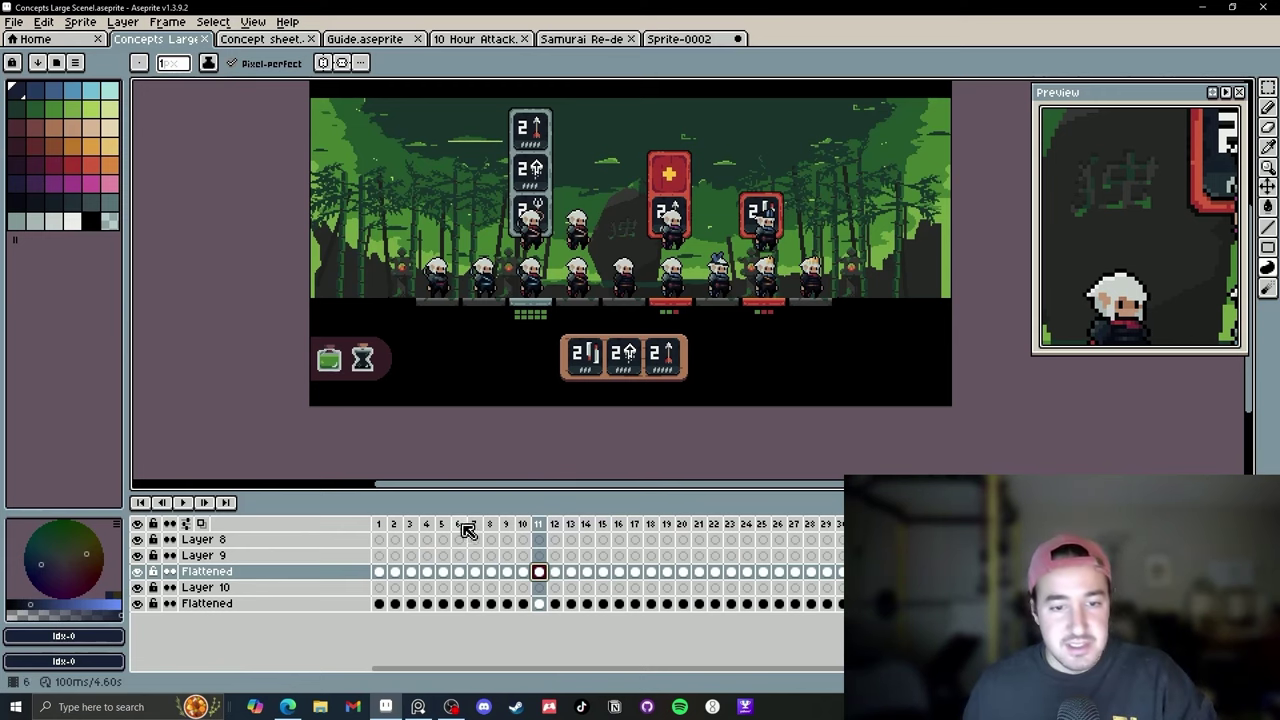
drag(472, 523, 538, 524)
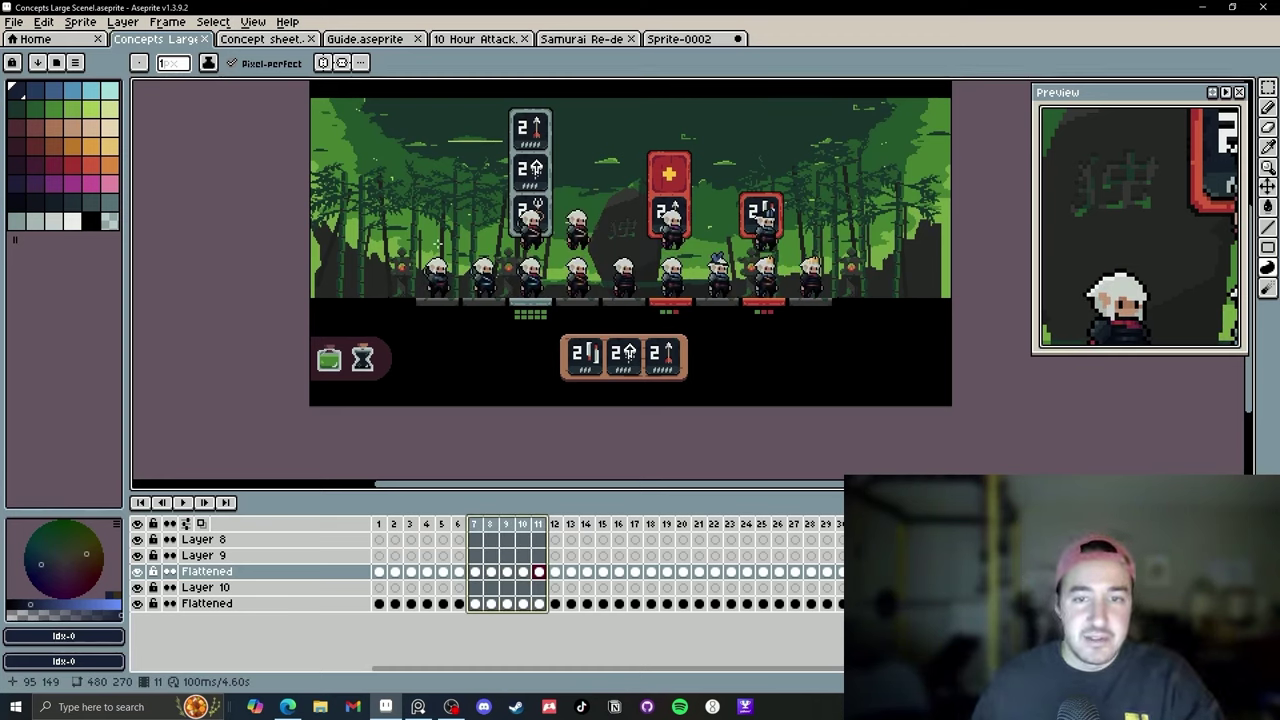
click(555, 524)
scroll(618, 313, up, 2)
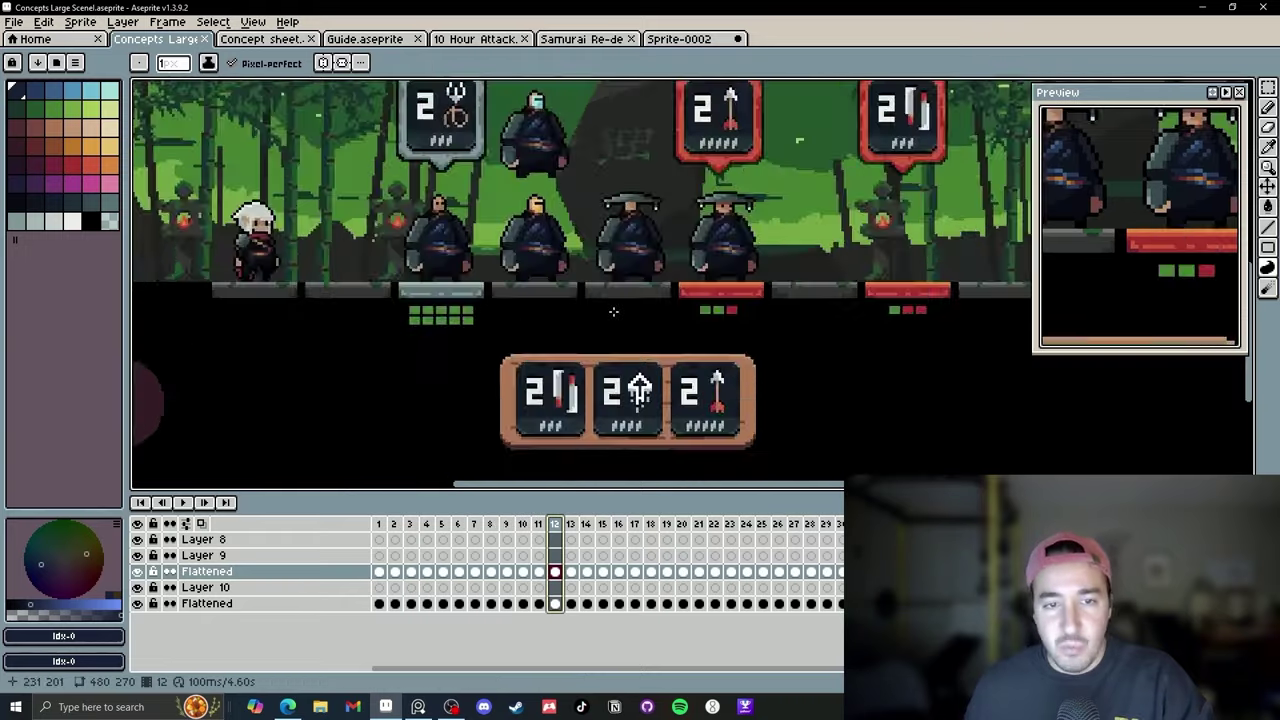
Examine the hatted ninja designs on frame 8 up close, especially the all-black one.
scroll(598, 310, up, 2)
drag(405, 273, 603, 394)
scroll(603, 394, down, 1)
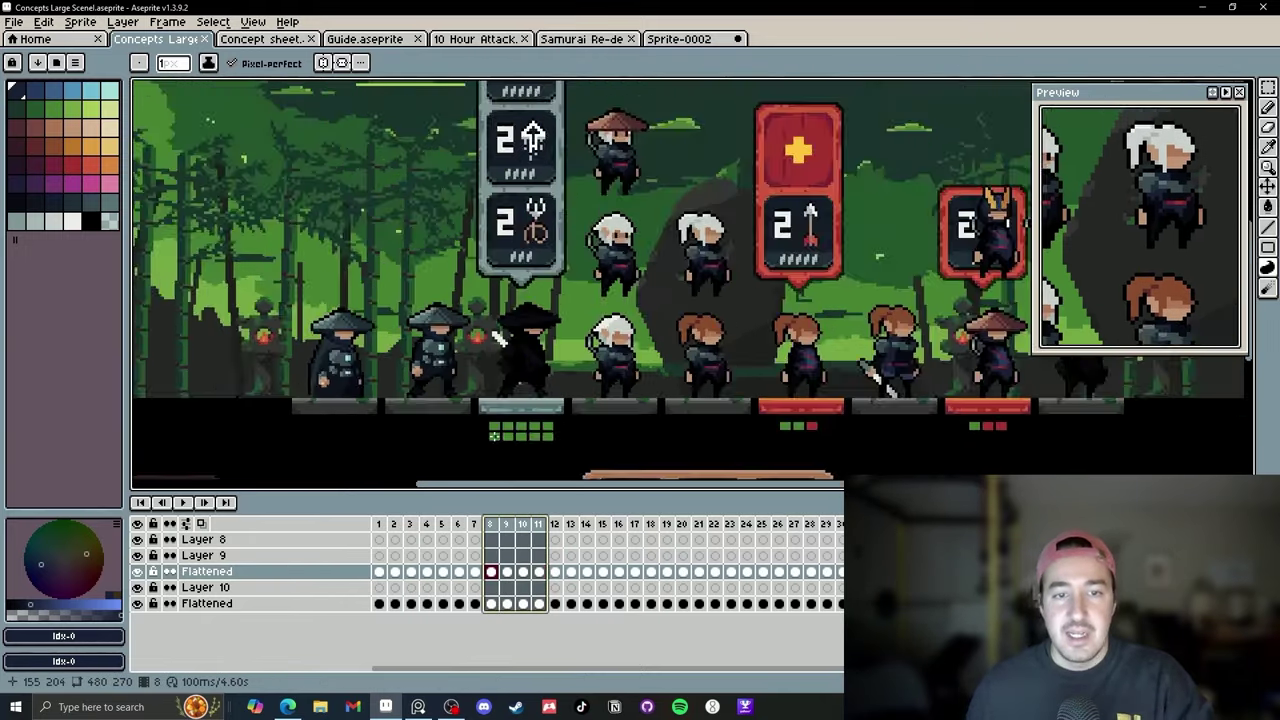
scroll(516, 405, up, 1)
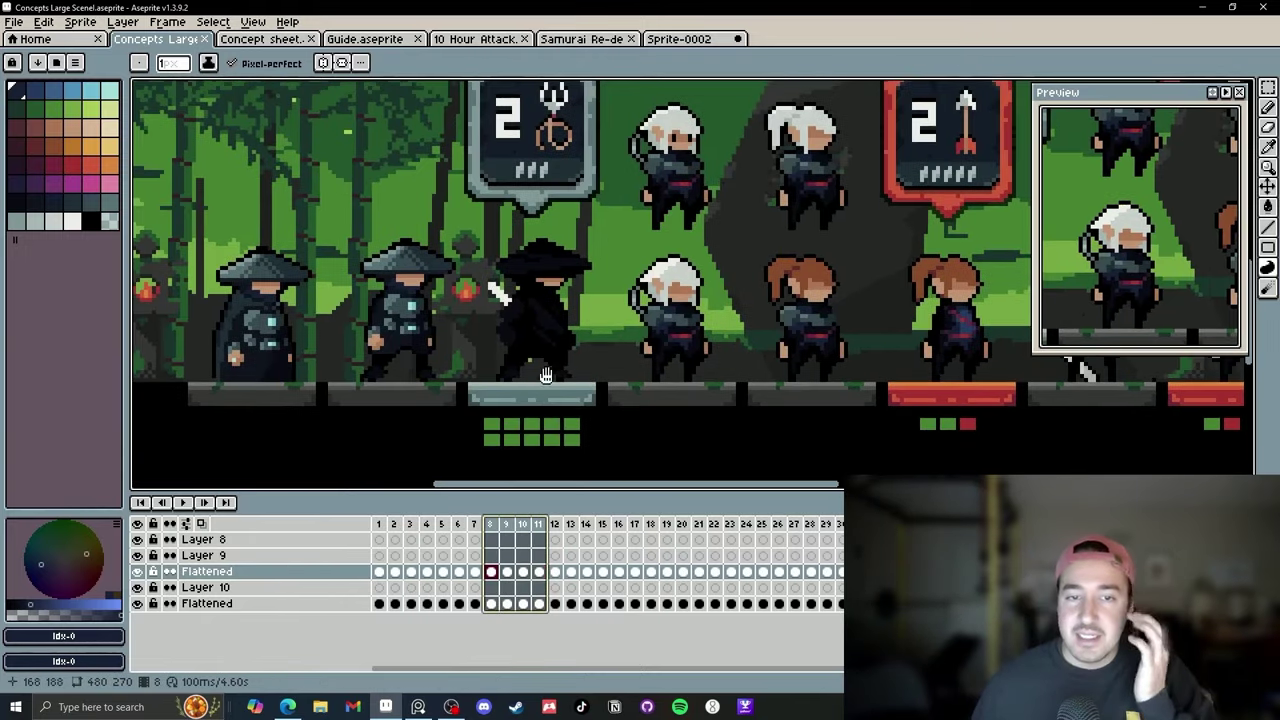
drag(546, 374, 534, 339)
scroll(543, 309, up, 1)
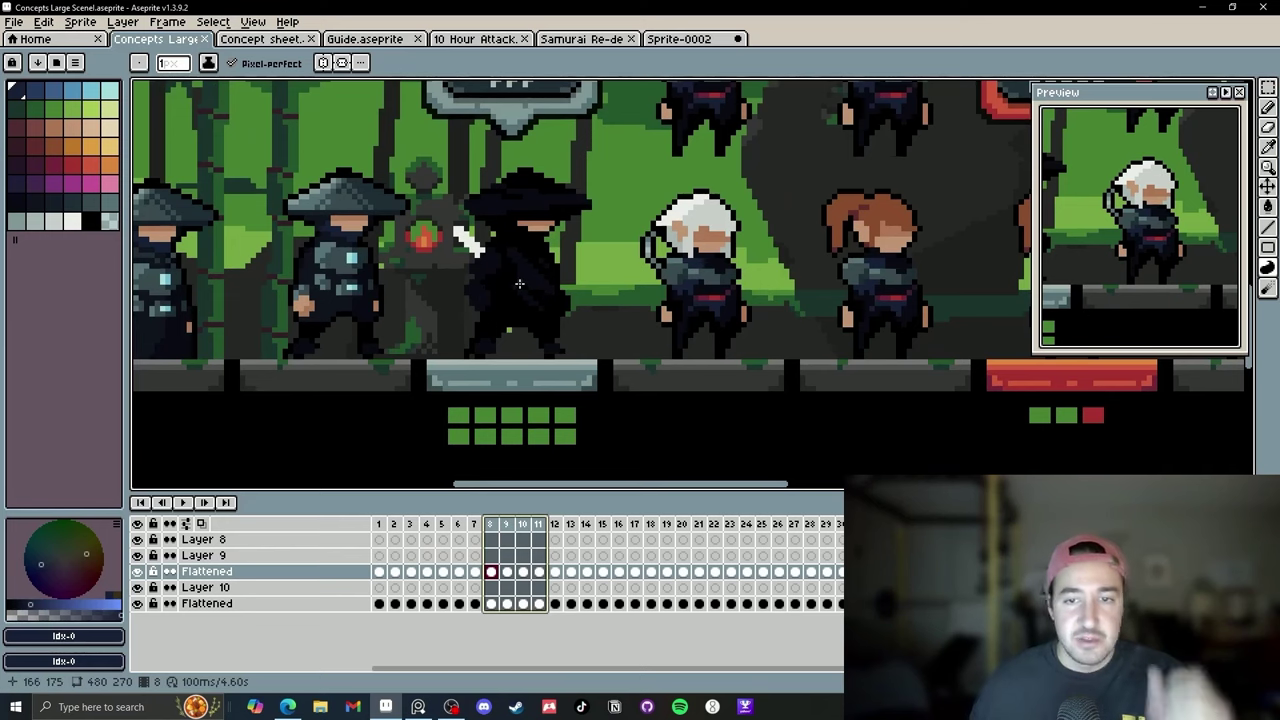
mouse_move(521, 281)
mouse_down()
mouse_move(498, 300)
mouse_move(516, 298)
mouse_up()
scroll(498, 300, down, 1)
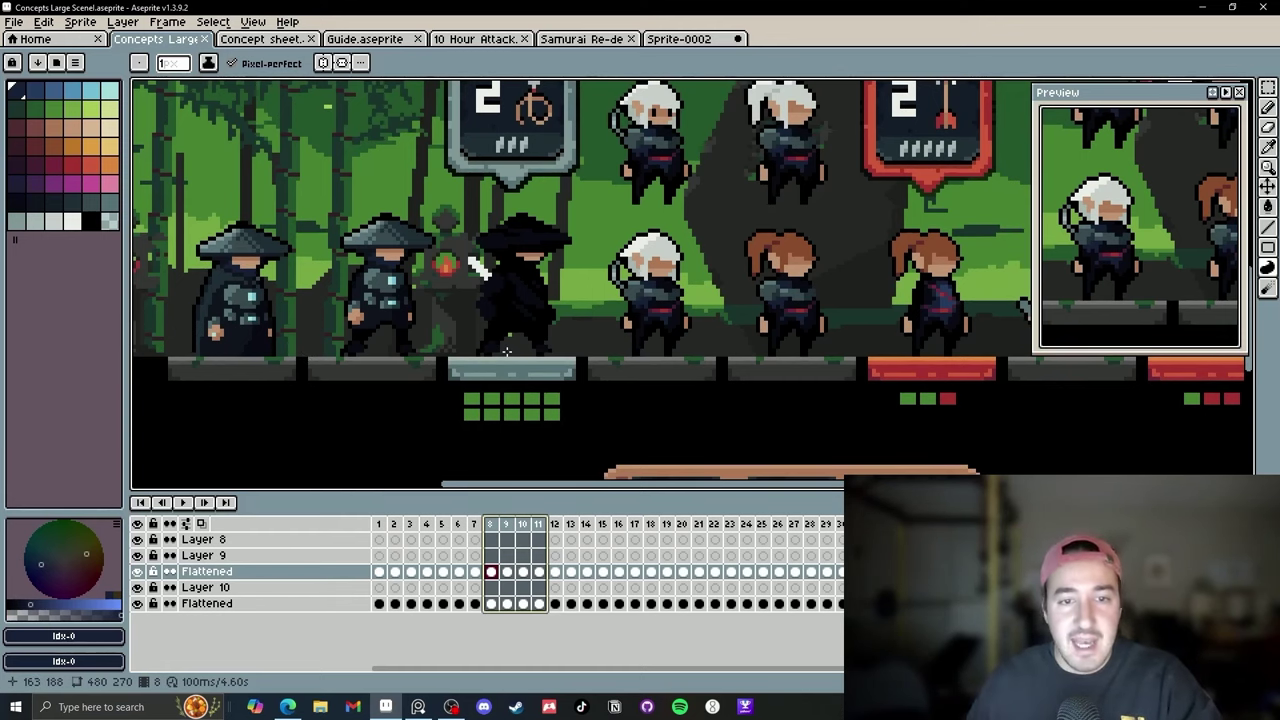
Select a 30 × 45 px area around the black-hatted ninja on frame 8 and place a copy above the neighbouring grey-hatted figure.
drag(562, 327, 466, 198)
key(m)
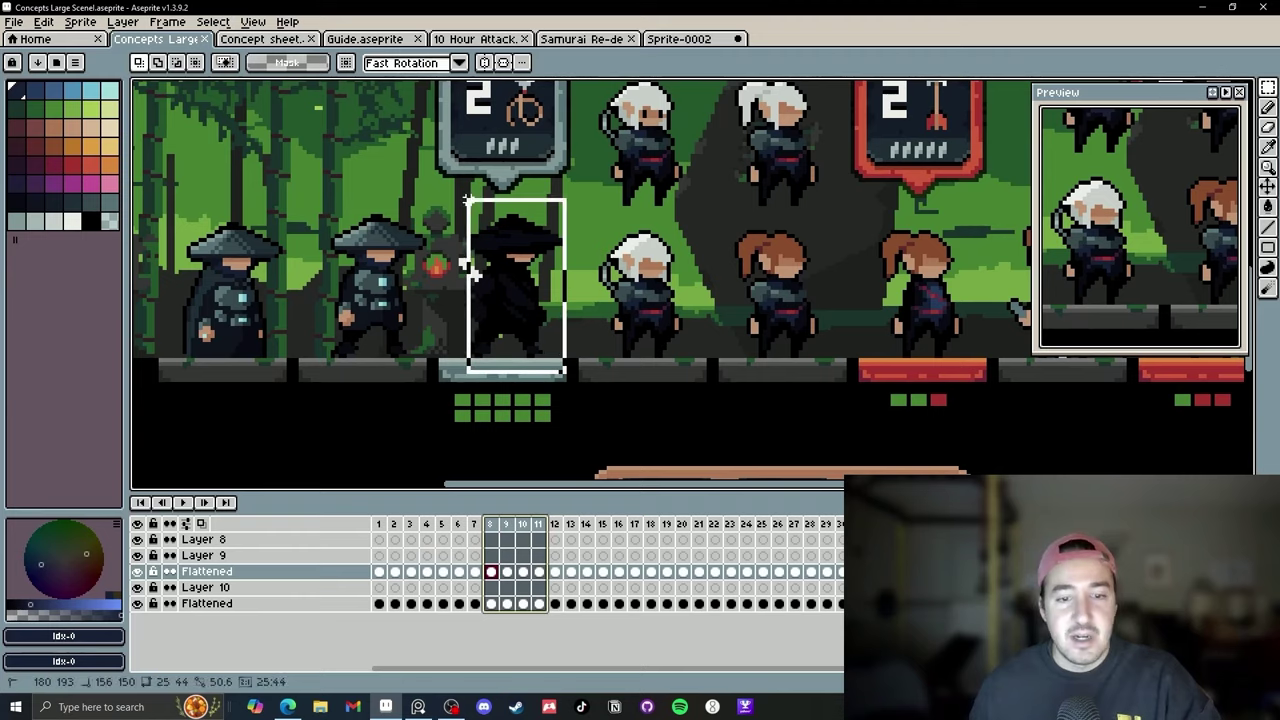
drag(466, 198, 445, 194)
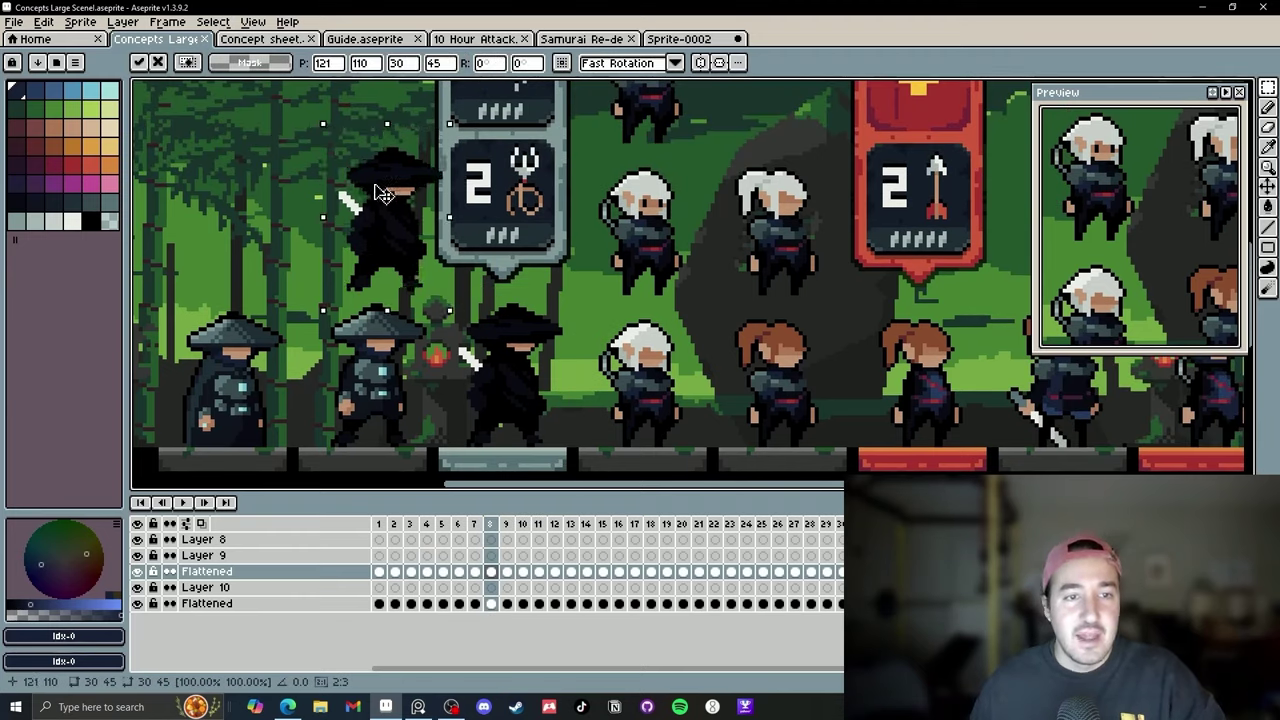
key(ctrl+d)
Paint faint highlights in palette colour 37 on the copied ninja's arm and chest.
scroll(384, 228, up, 2)
key(i)
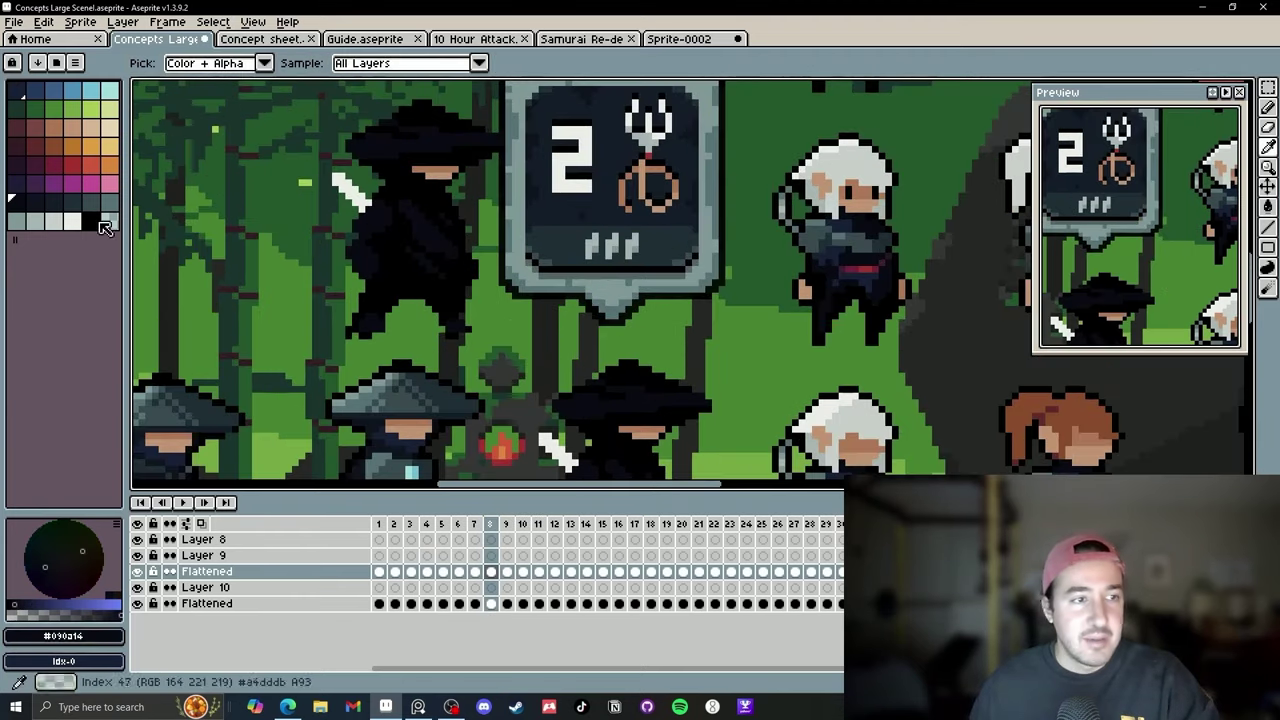
click(268, 270)
key(b)
scroll(358, 296, up, 2)
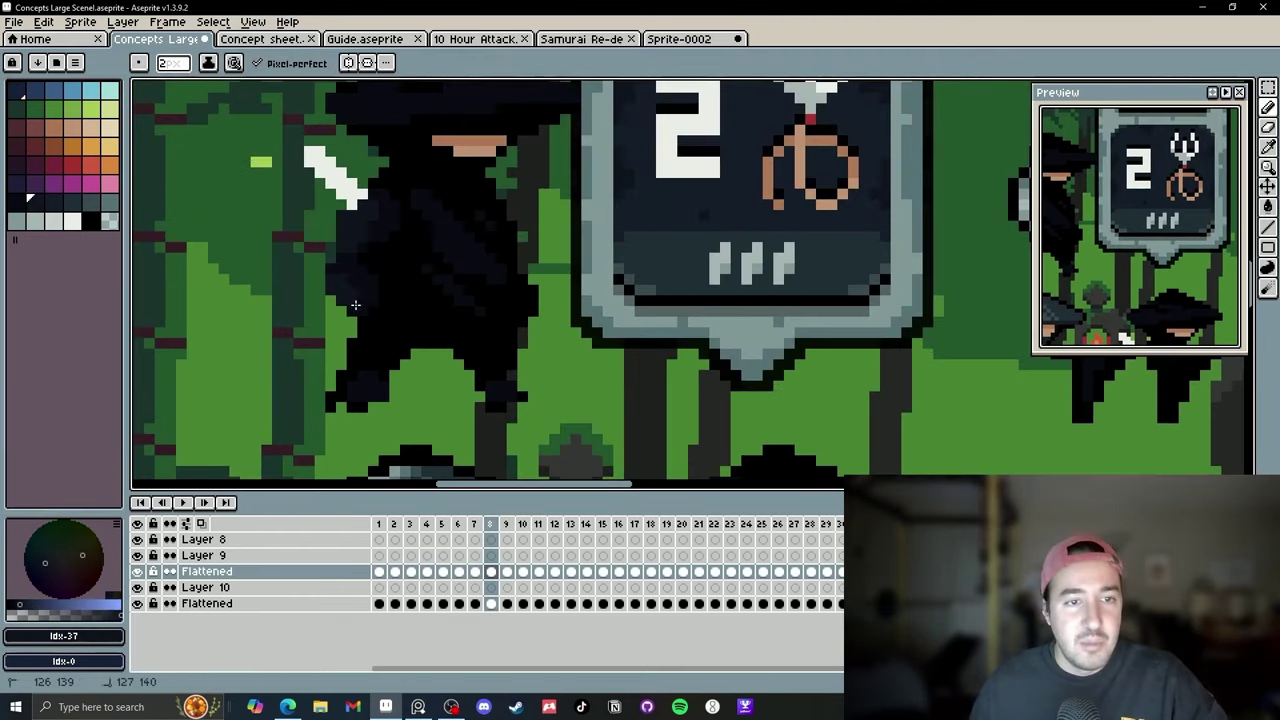
drag(352, 300, 336, 318)
scroll(384, 252, up, 2)
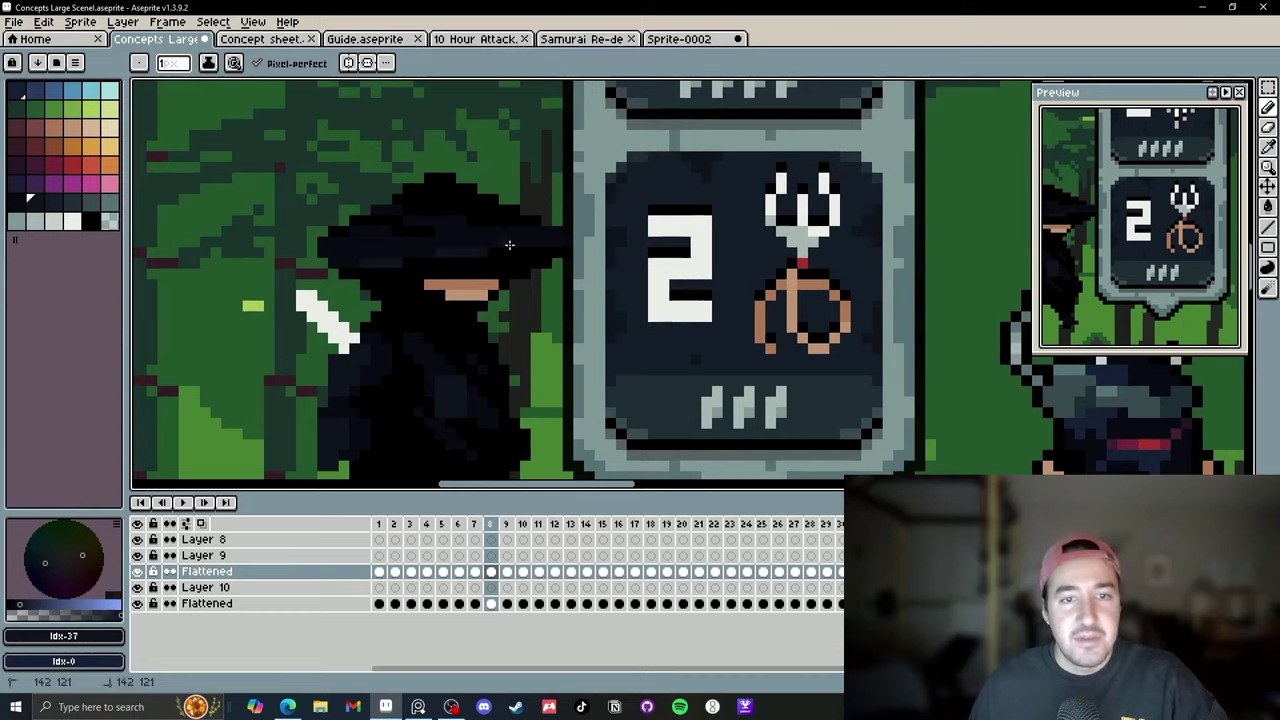
scroll(620, 287, down, 2)
scroll(463, 329, up, 3)
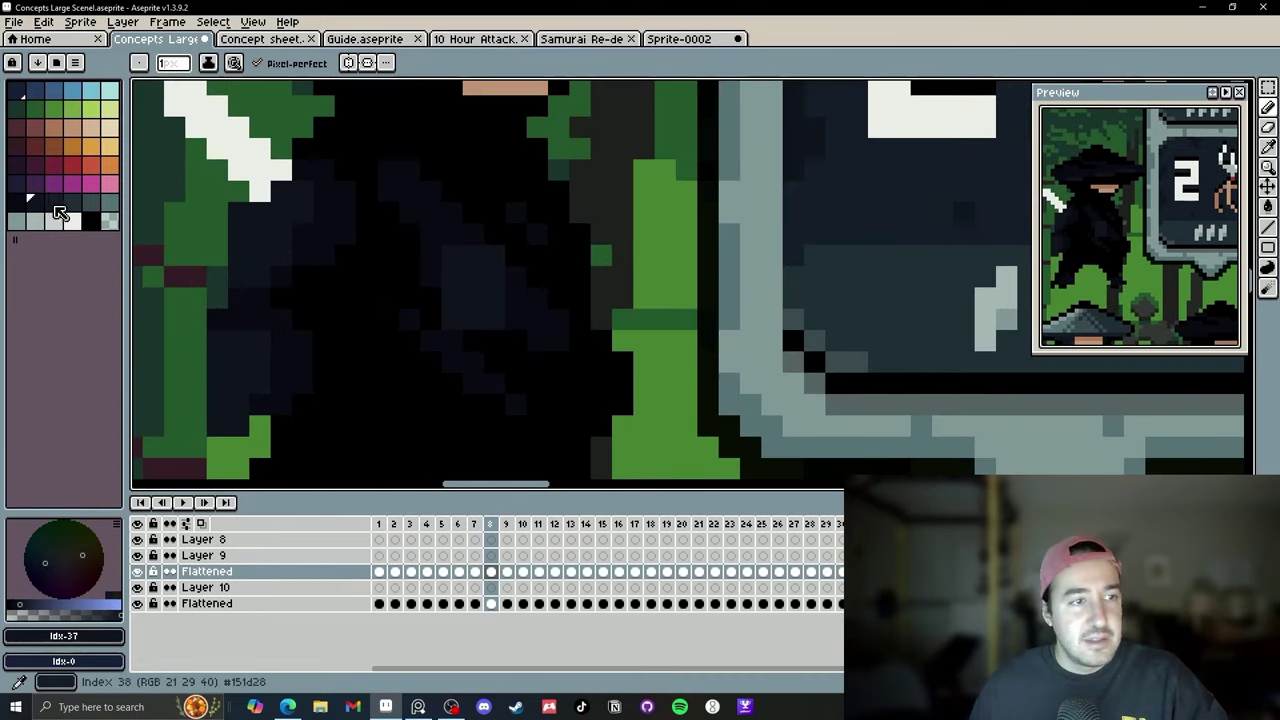
Add slightly lighter highlights in palette colour 38 to the copied ninja's chest and arm with a 2 px brush.
key(bracketright)
key(plus)
drag(480, 306, 494, 294)
scroll(494, 296, down, 5)
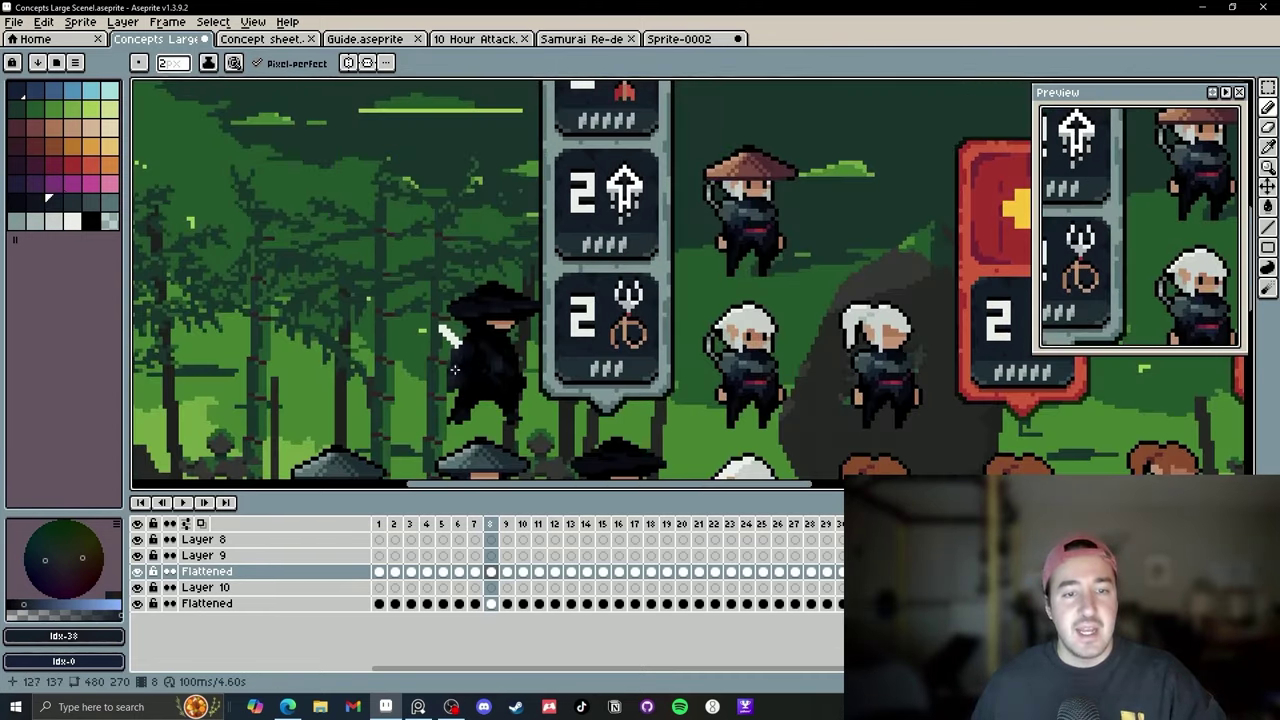
scroll(502, 400, up, 3)
drag(502, 405, 509, 377)
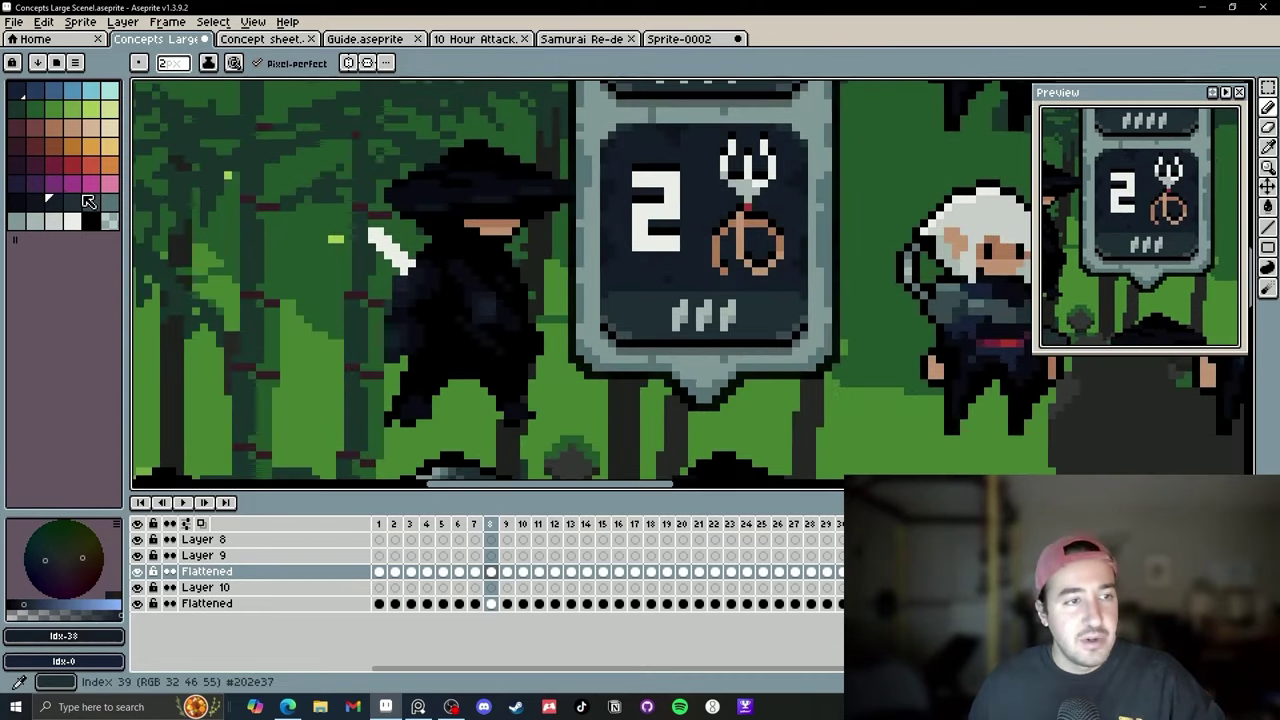
Draw 1 px diagonal straps in dark red colour 18 across the ninja's upper chest and shade the right one with purple colour 24.
click(16, 146)
scroll(450, 280, up, 2)
key(minus)
mouse_move(403, 237)
mouse_down()
mouse_move(468, 286)
mouse_move(406, 221)
mouse_move(385, 235)
mouse_up()
mouse_move(525, 299)
mouse_down()
mouse_move(502, 281)
mouse_move(556, 246)
mouse_up()
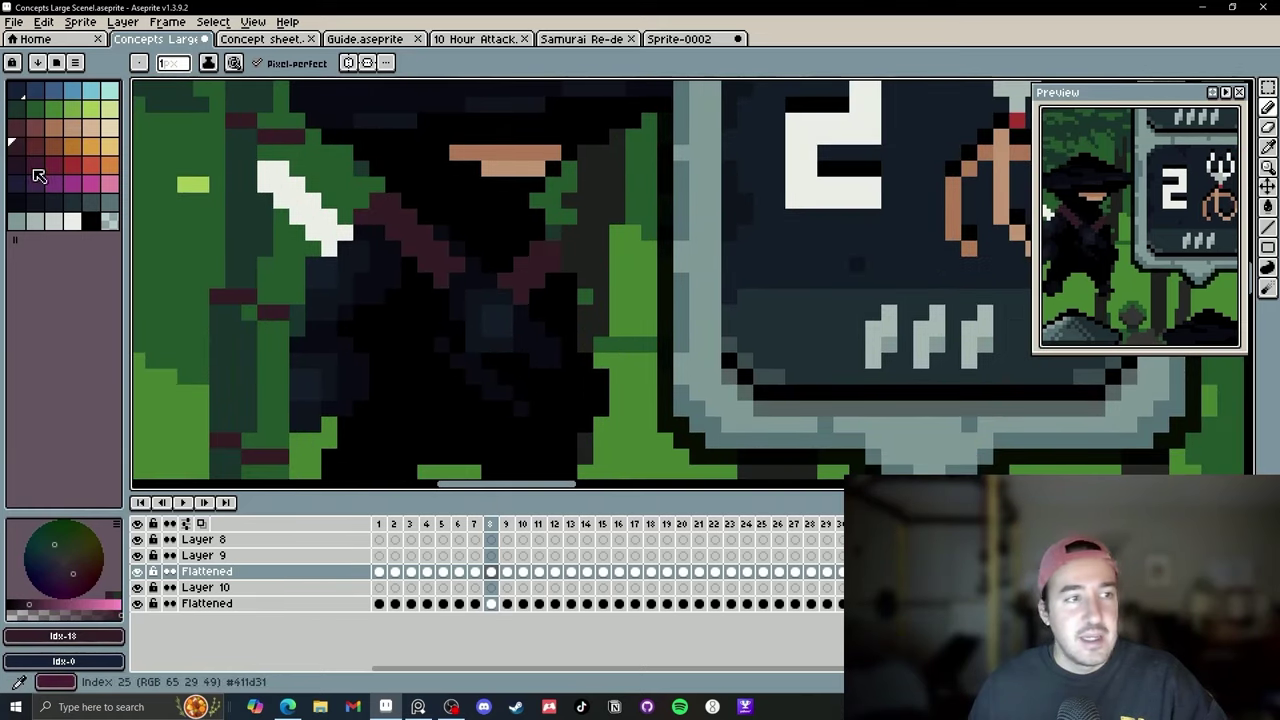
click(16, 165)
scroll(573, 296, down, 3)
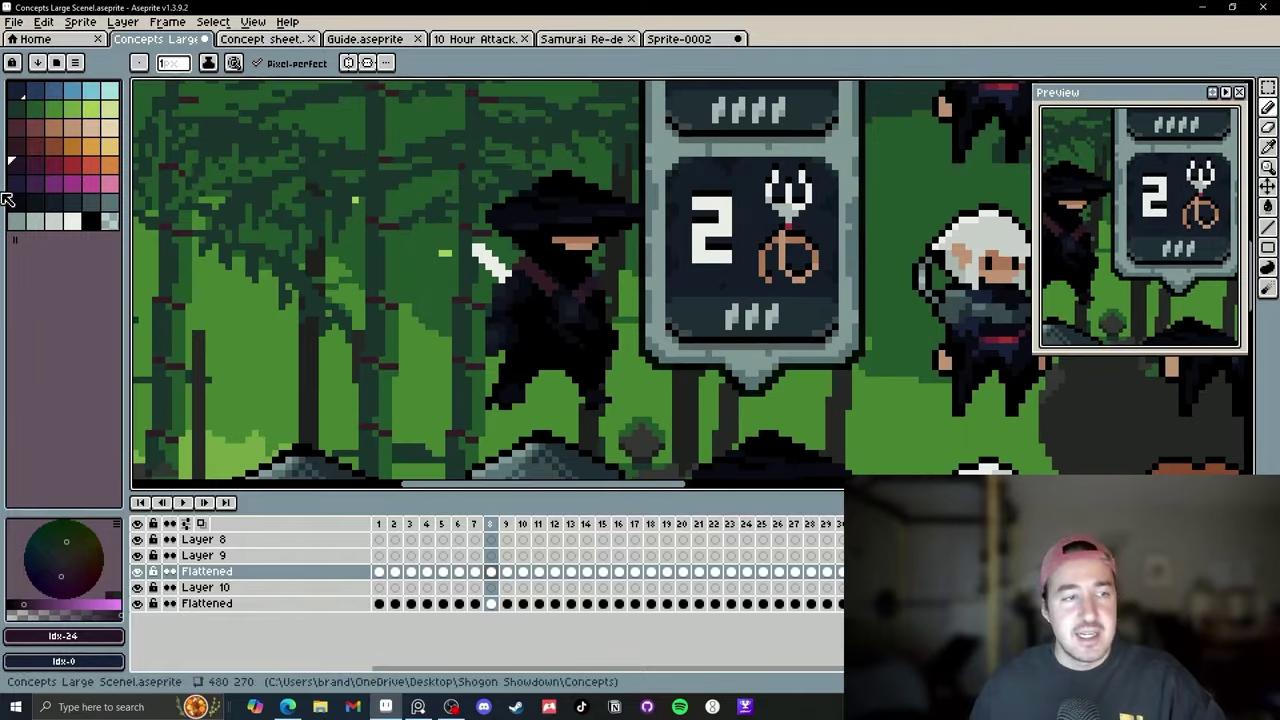
Continue the crossed straps down both sides of the ninja's lower torso in dark red colour 18 with a 2 px brush.
click(16, 146)
scroll(568, 322, up, 3)
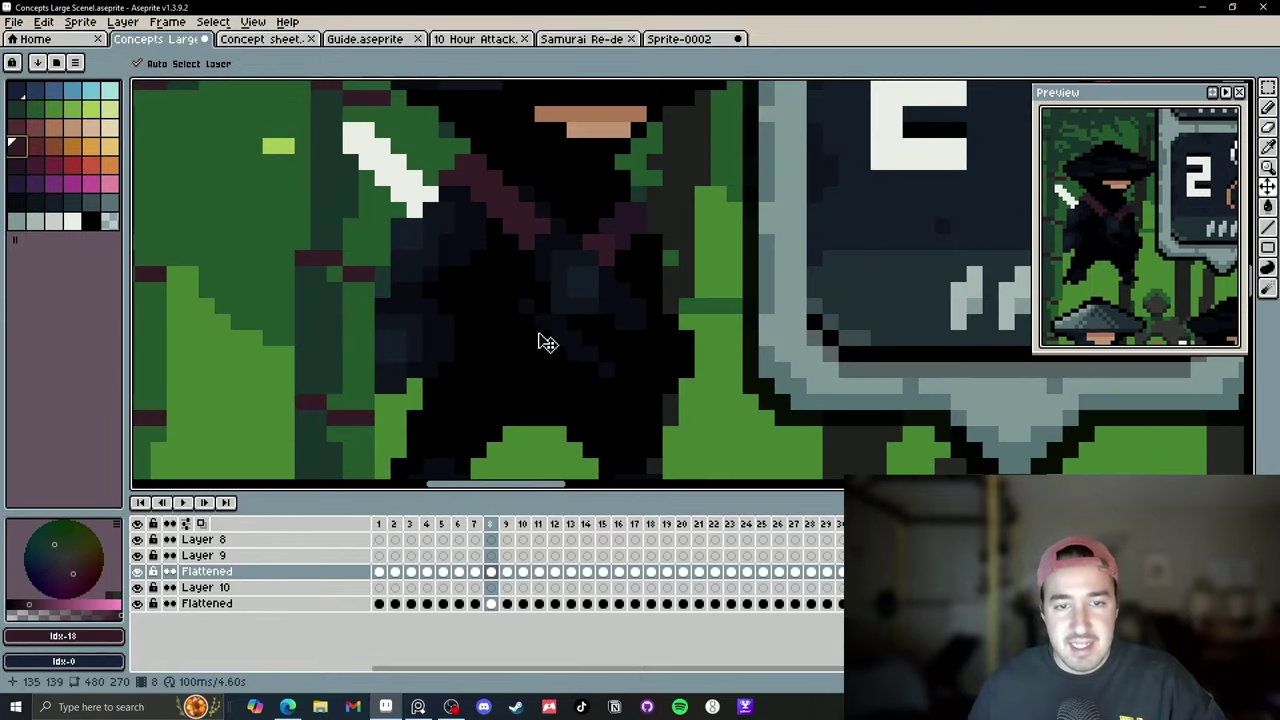
key(plus)
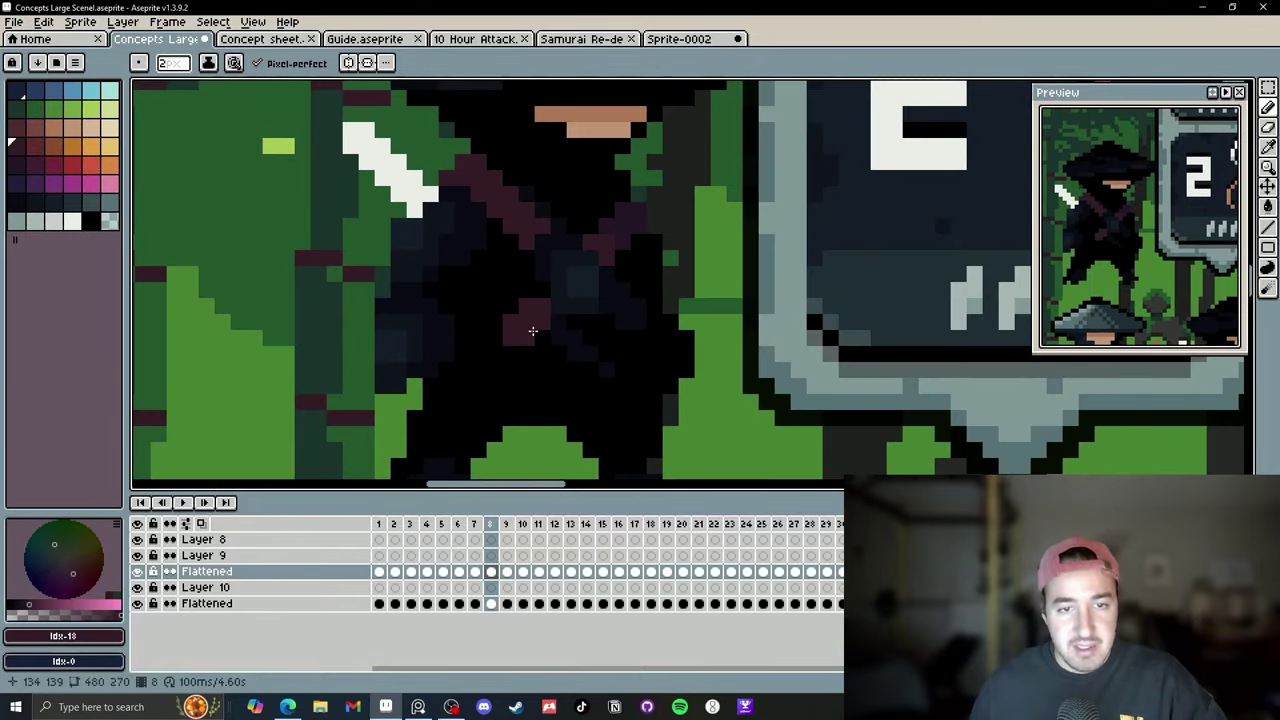
drag(445, 368, 616, 312)
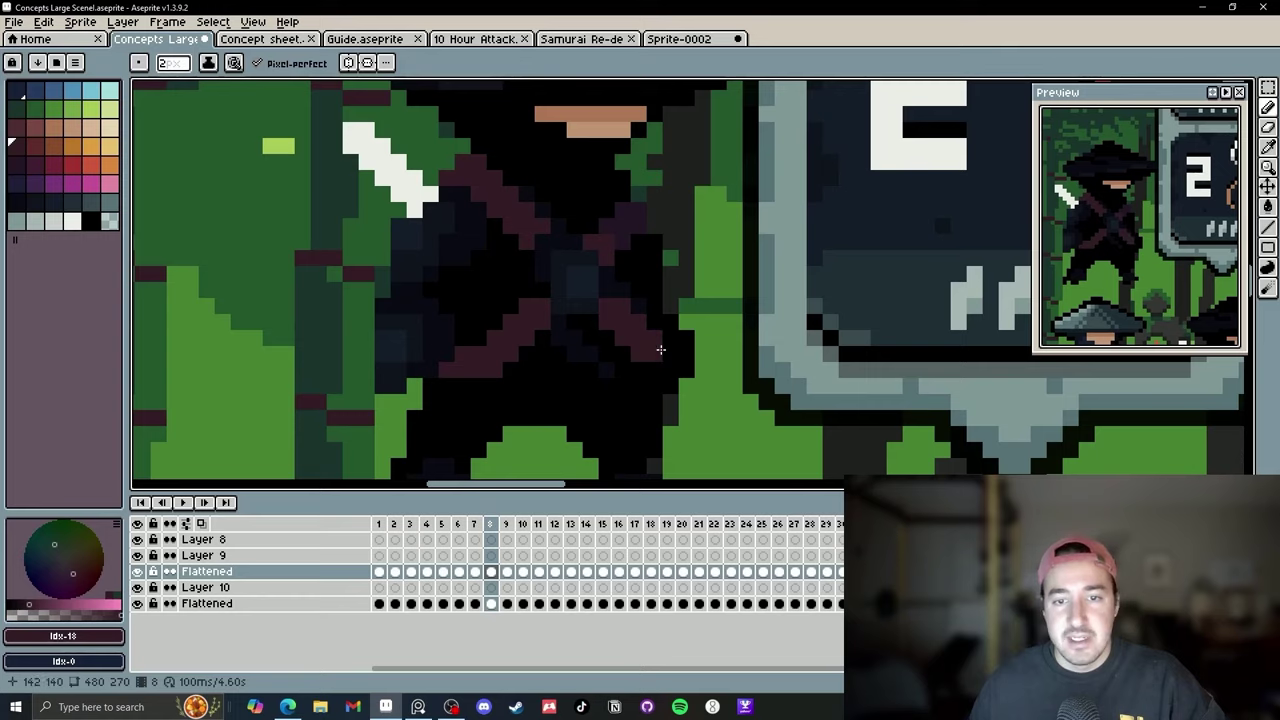
Shade the lower ends of the ninja's crossed straps with dark purple colour 24.
scroll(645, 345, down, 3)
scroll(657, 351, up, 2)
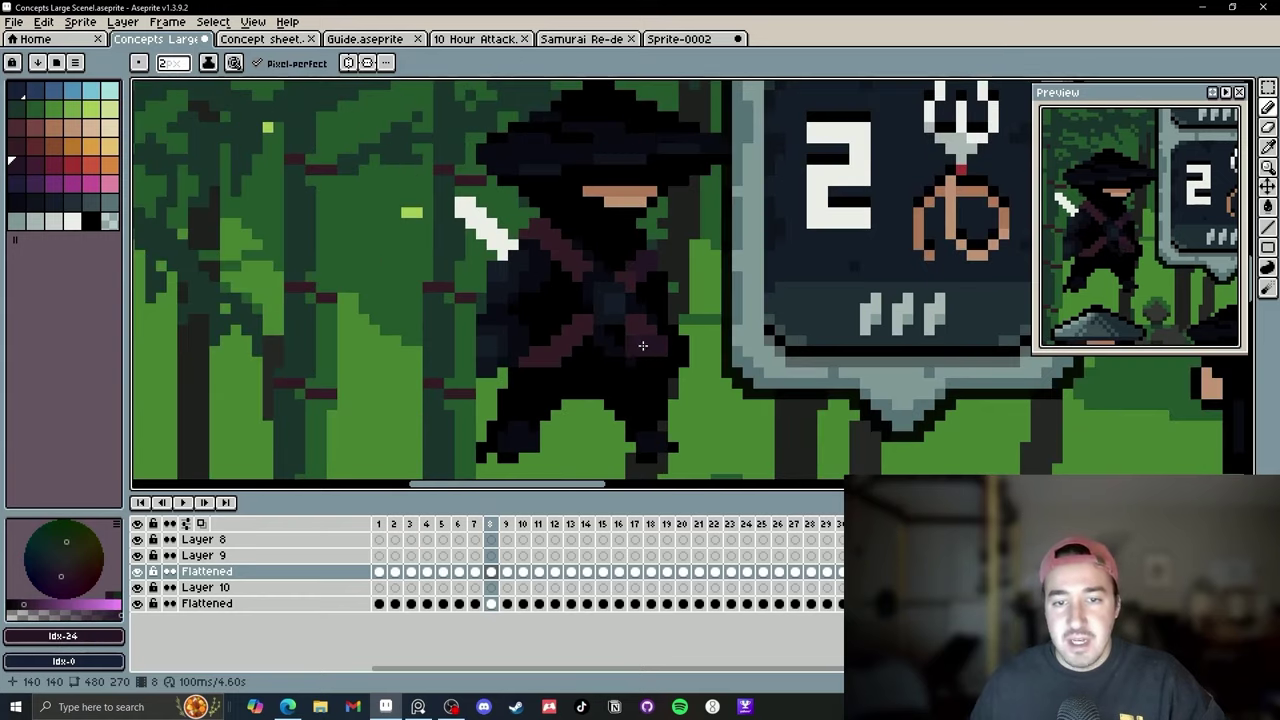
scroll(548, 352, up, 2)
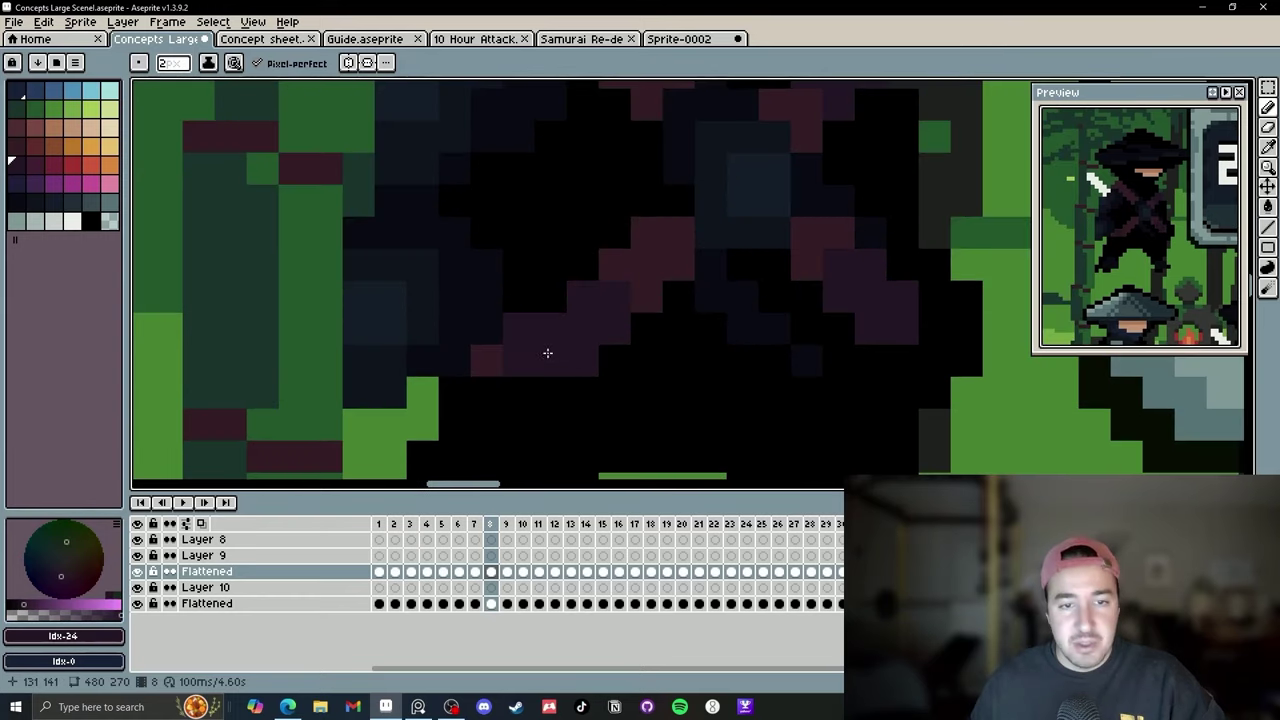
scroll(666, 320, down, 4)
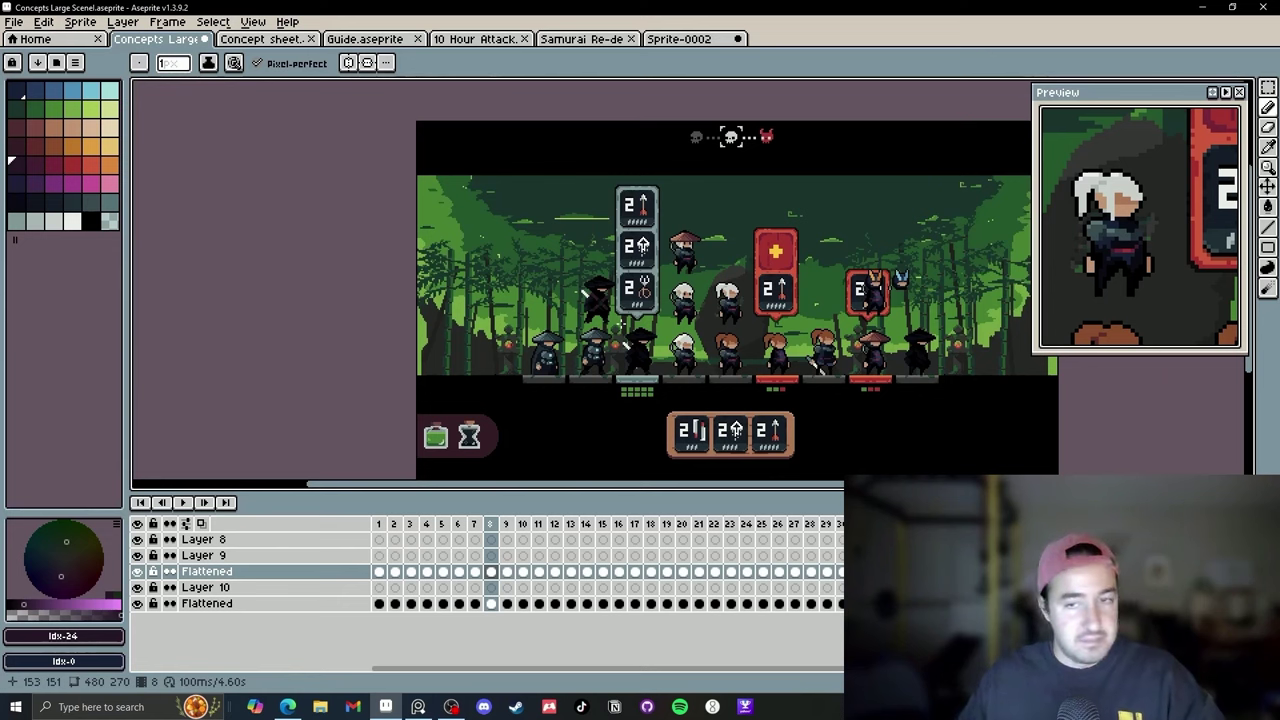
scroll(553, 268, up, 4)
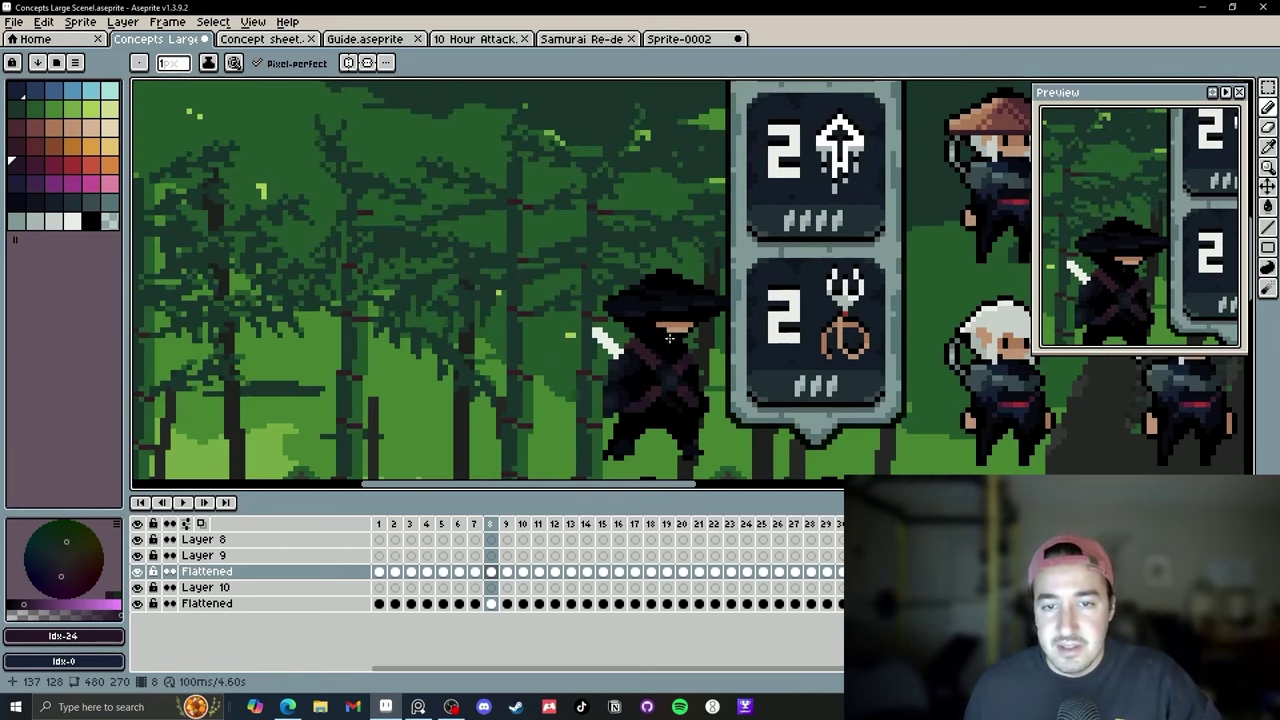
In Sprite-0002, outline a figure of stacked head, wide torso and narrow leg rectangles beside the silhouette, plus one tall rectangle to its right.
click(676, 42)
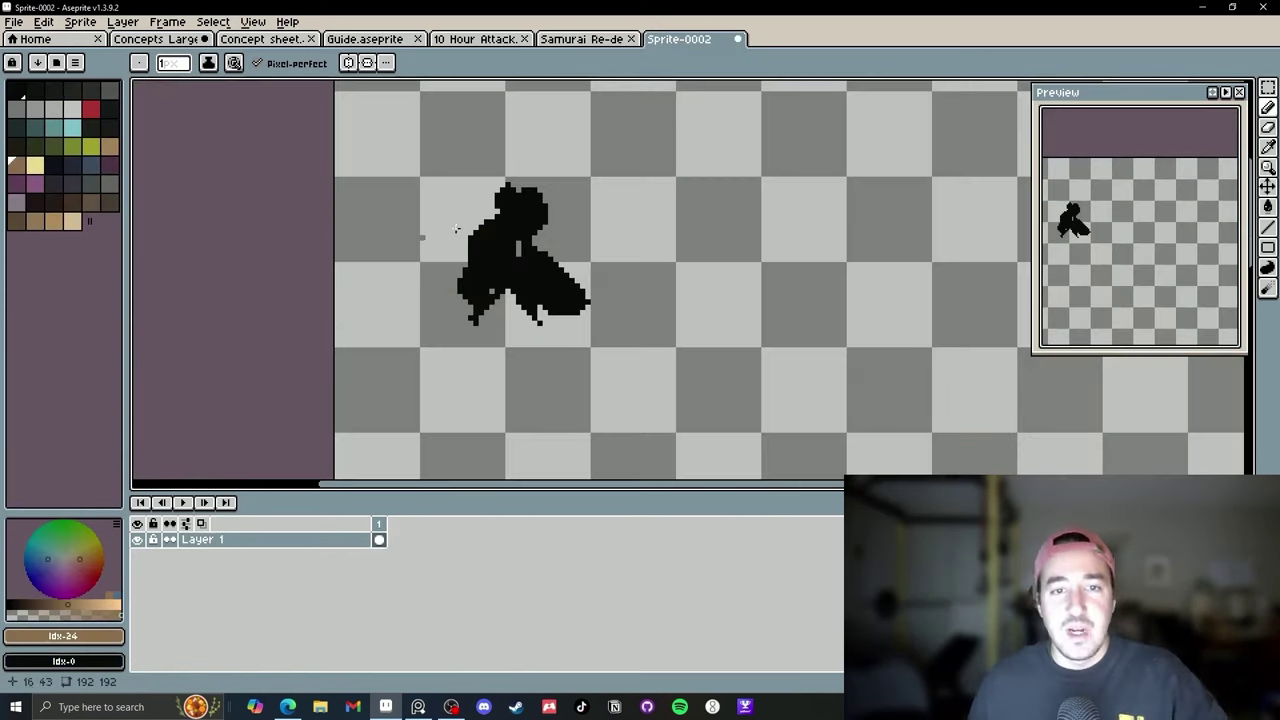
scroll(586, 266, right, 1)
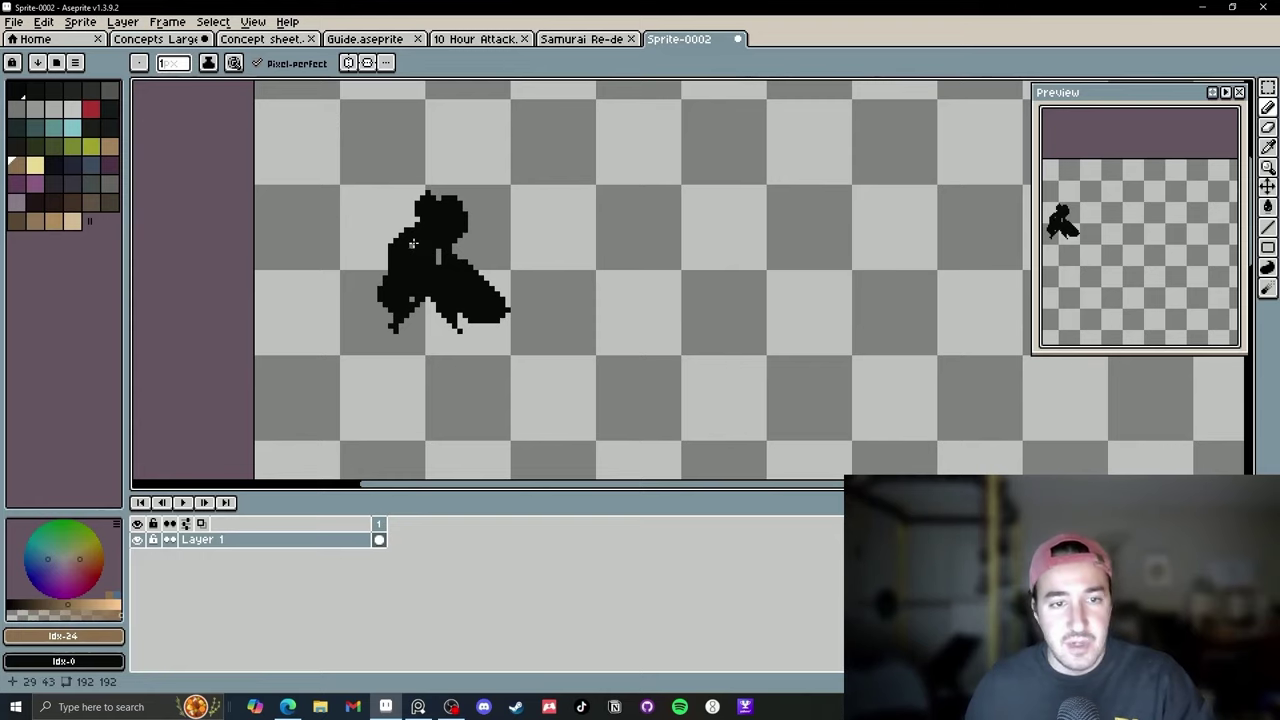
scroll(534, 211, up, 1)
scroll(519, 204, up, 1)
mouse_move(519, 204)
mouse_down()
mouse_move(541, 238)
mouse_move(631, 284)
mouse_move(627, 297)
mouse_up()
scroll(524, 238, left, 1)
scroll(524, 238, down, 1)
drag(540, 306, 595, 385)
scroll(703, 365, right, 2)
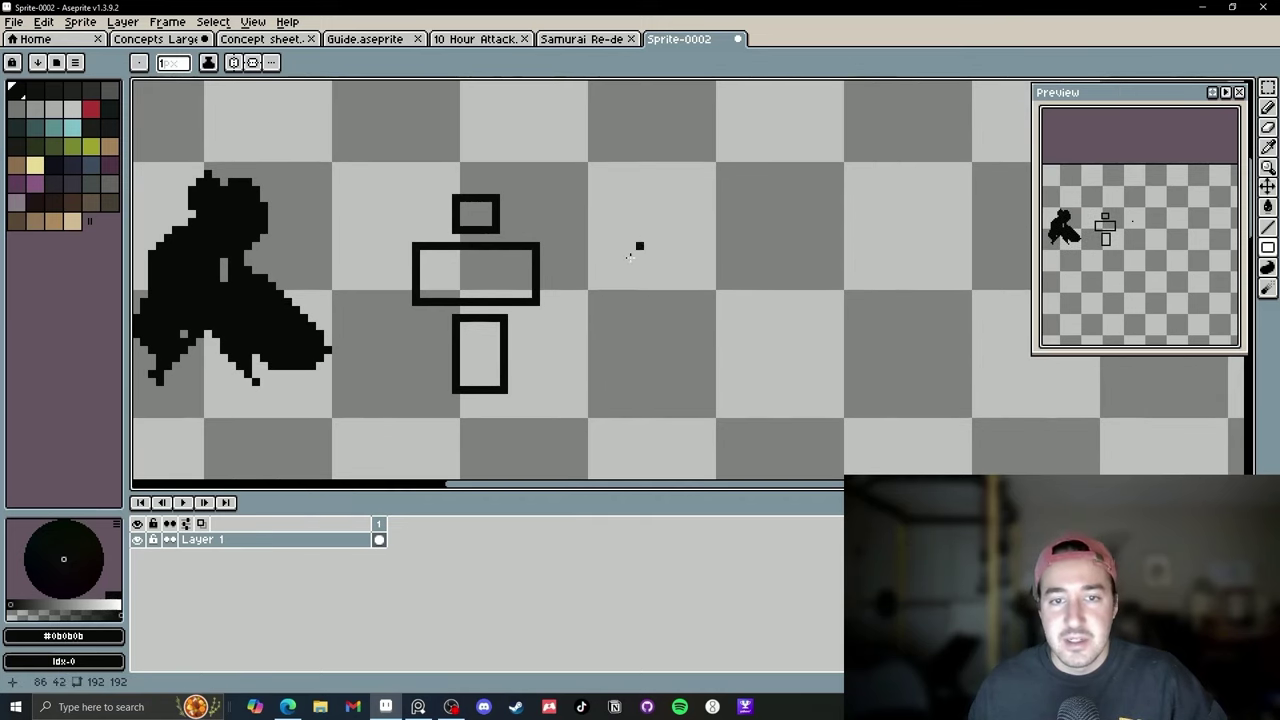
drag(614, 220, 683, 385)
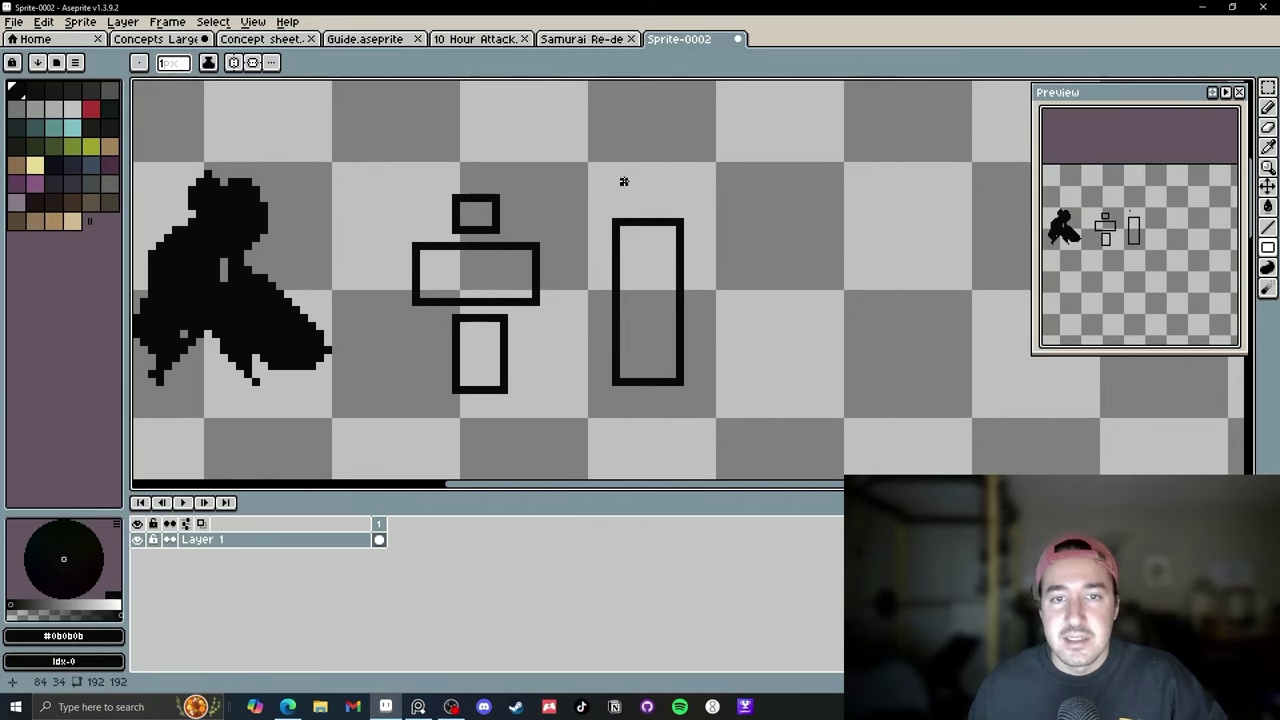
Stack shoulder and head rectangles above the tall body, and outline a third figure with a square body, wide bar and tiny head beside it.
drag(621, 178, 675, 209)
drag(637, 147, 659, 170)
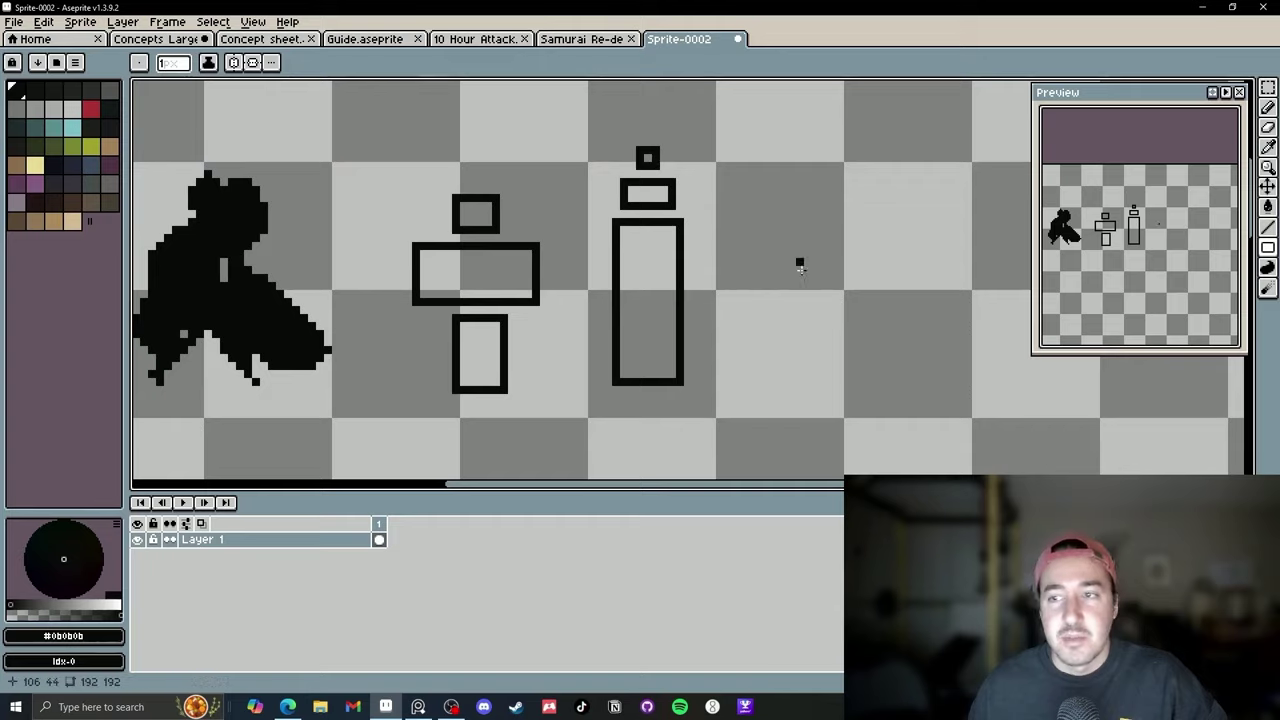
drag(801, 268, 621, 204)
drag(571, 150, 700, 191)
mouse_move(580, 206)
mouse_down()
mouse_move(684, 310)
mouse_move(646, 376)
mouse_up()
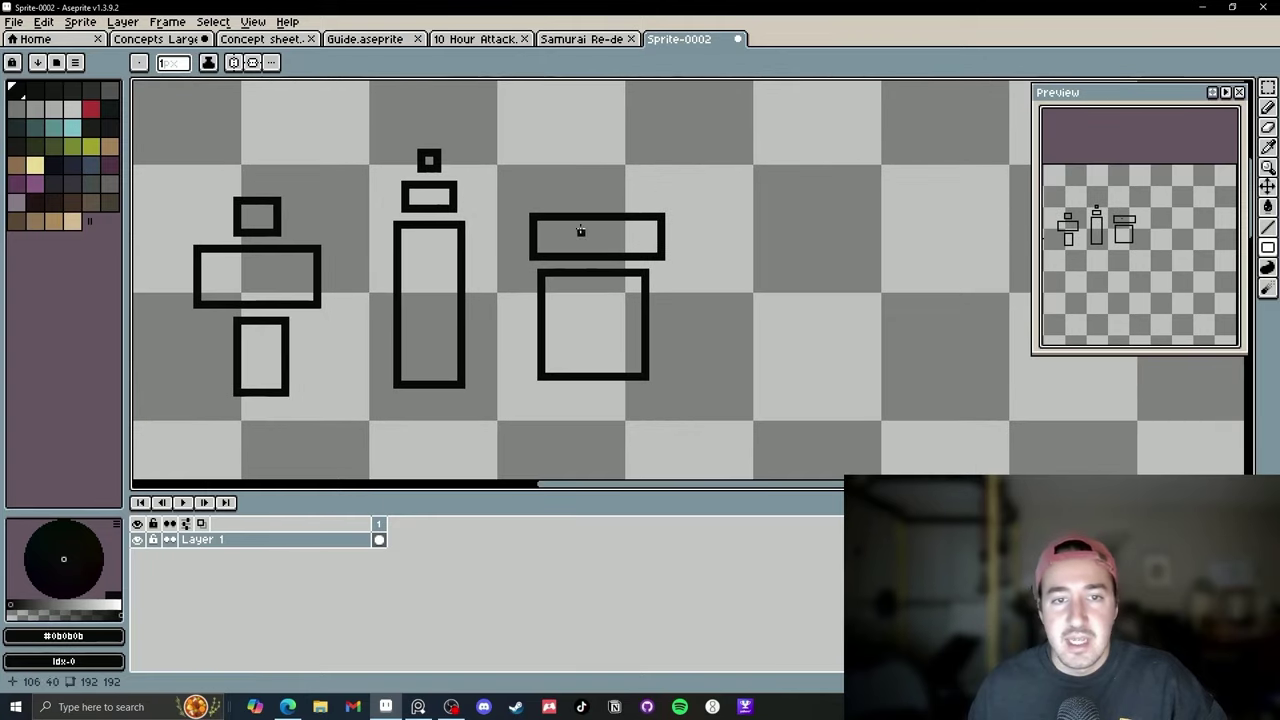
drag(598, 202, 580, 184)
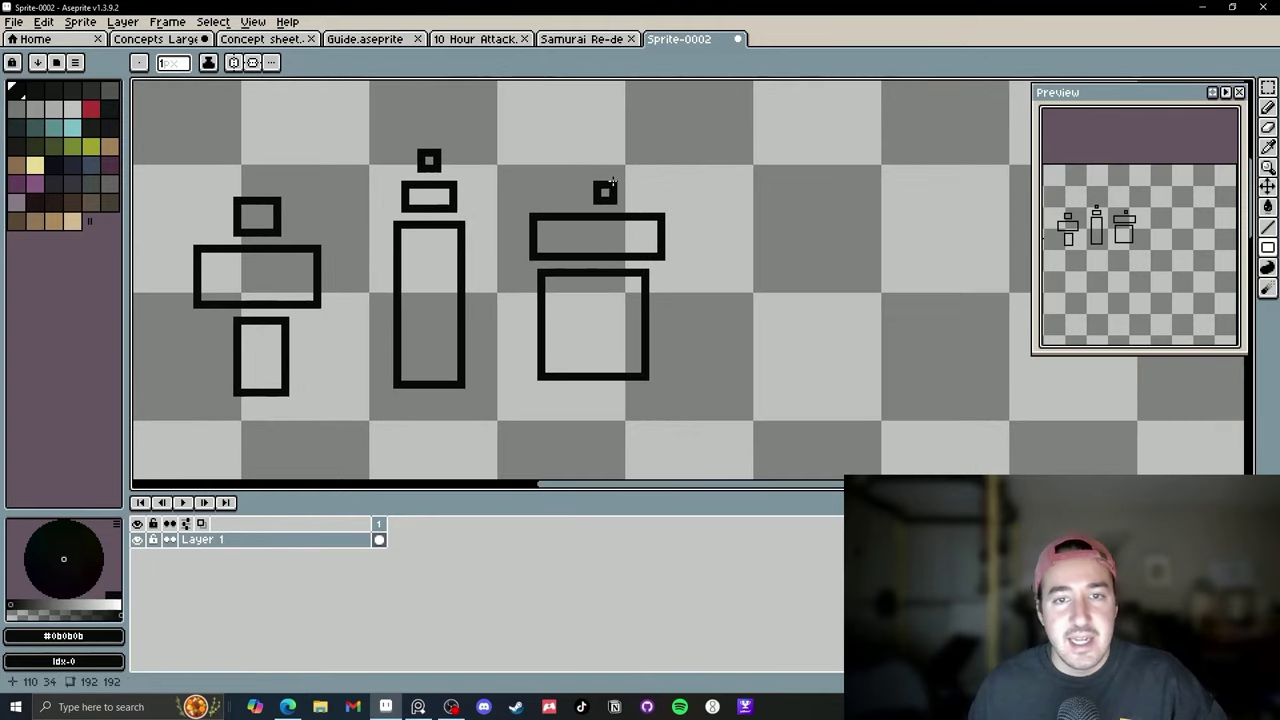
Outline a fourth figure with a wide hat bar, a tiny head rectangle and an upright body block beside the third figure.
scroll(610, 195, right, 2)
mouse_move(677, 183)
mouse_down()
mouse_move(786, 203)
mouse_move(745, 250)
mouse_move(769, 370)
mouse_up()
scroll(774, 329, down, 2)
mouse_move(778, 320)
mouse_down()
mouse_move(757, 325)
mouse_move(652, 286)
mouse_up()
Add a new layer, Layer 2, and fade the Layer 1 artwork by lowering its alpha with Hue/Saturation.
right_click(229, 539)
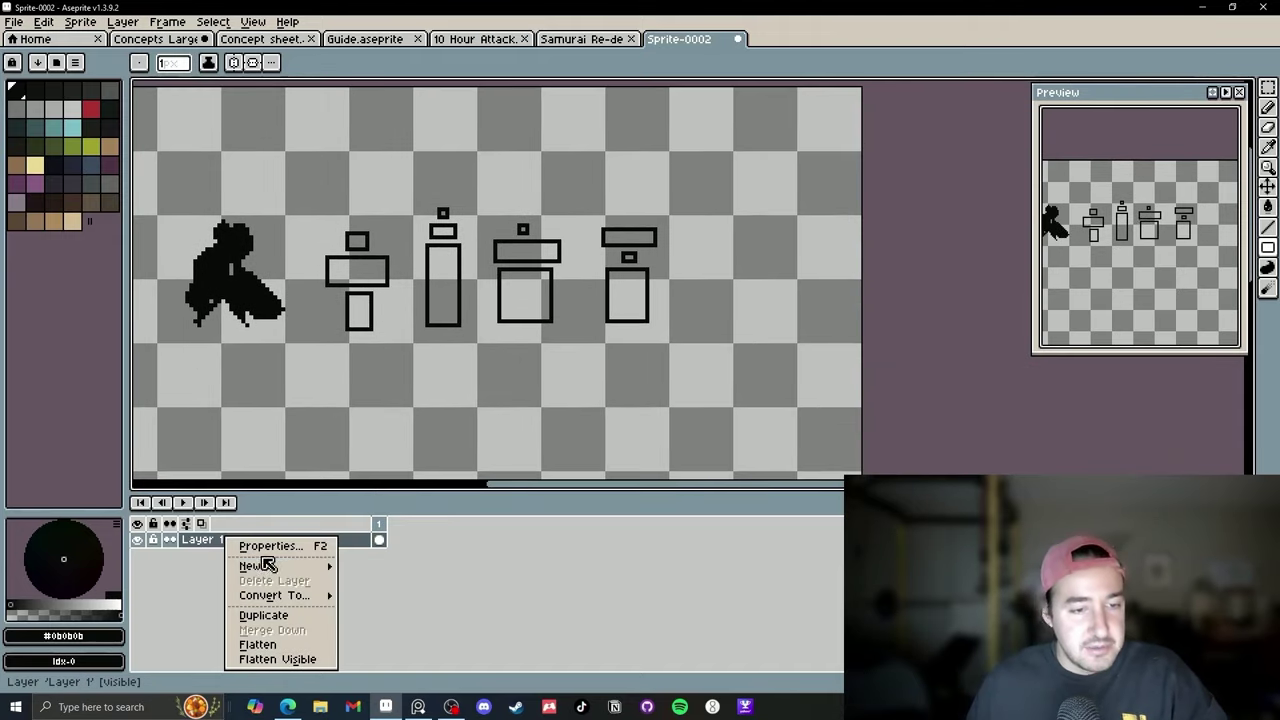
mouse_move(300, 566)
click(391, 573)
key(ctrl+u)
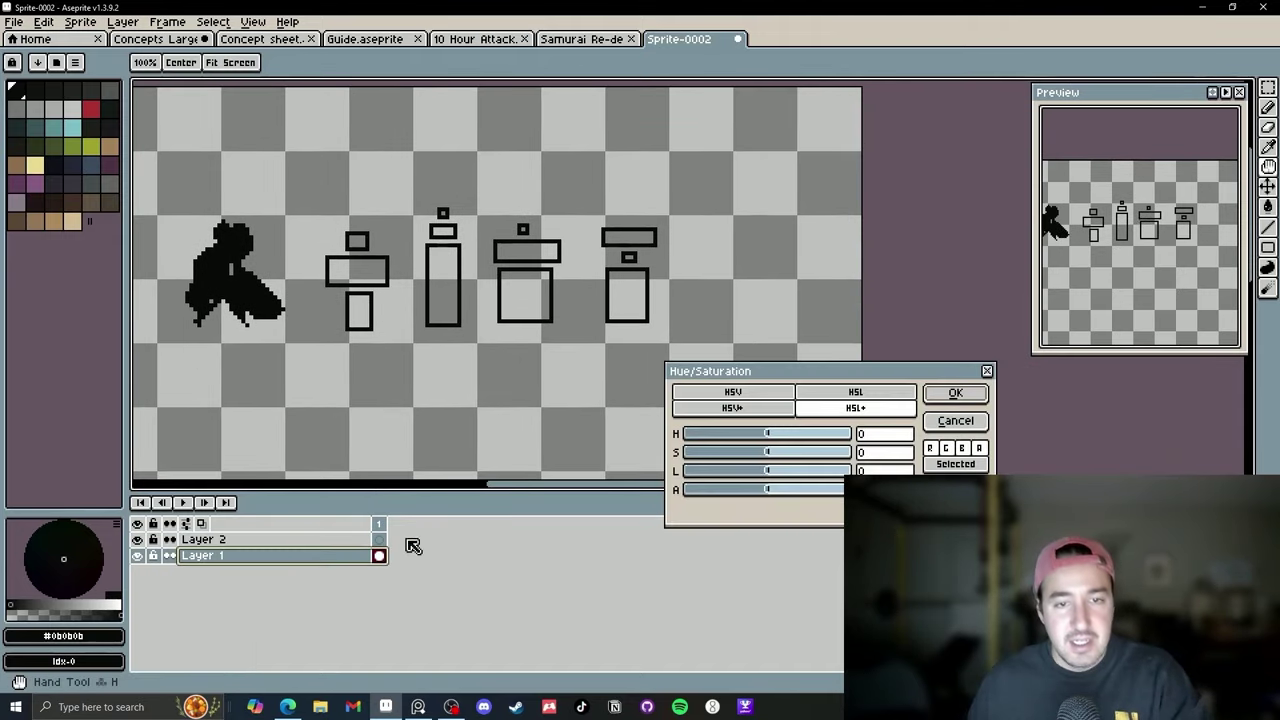
click(716, 491)
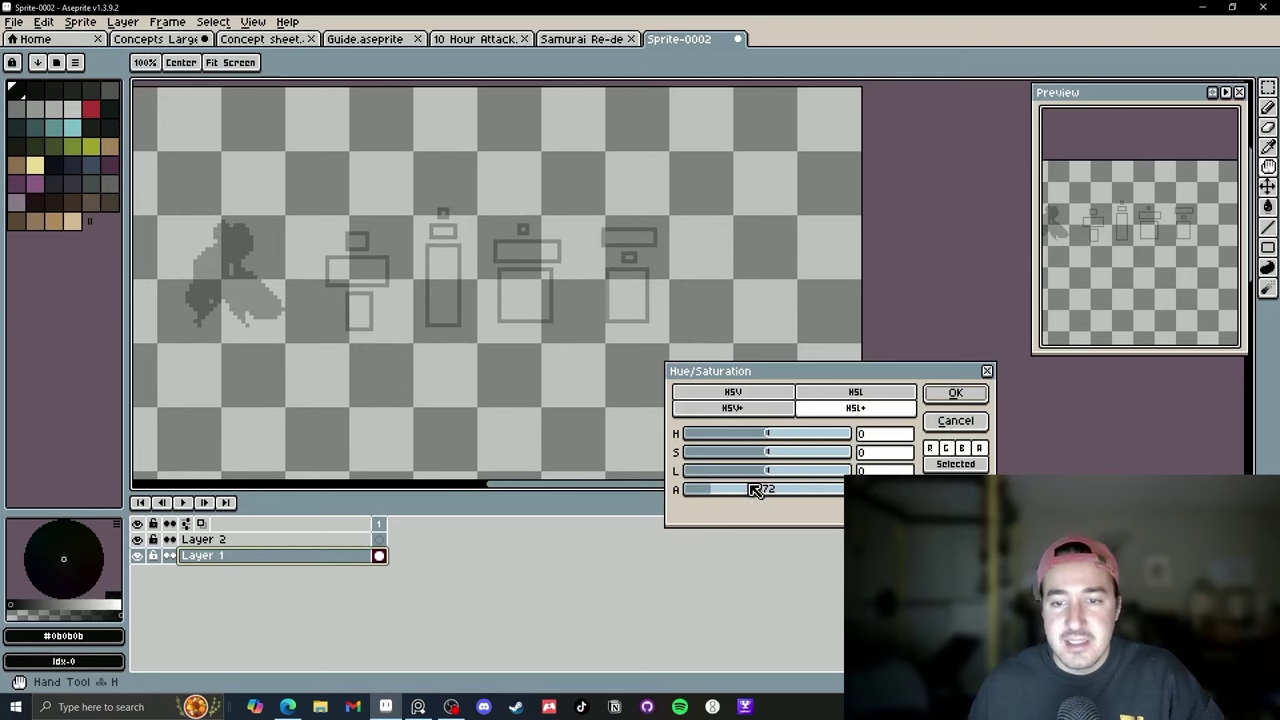
drag(735, 491, 709, 491)
key(Return)
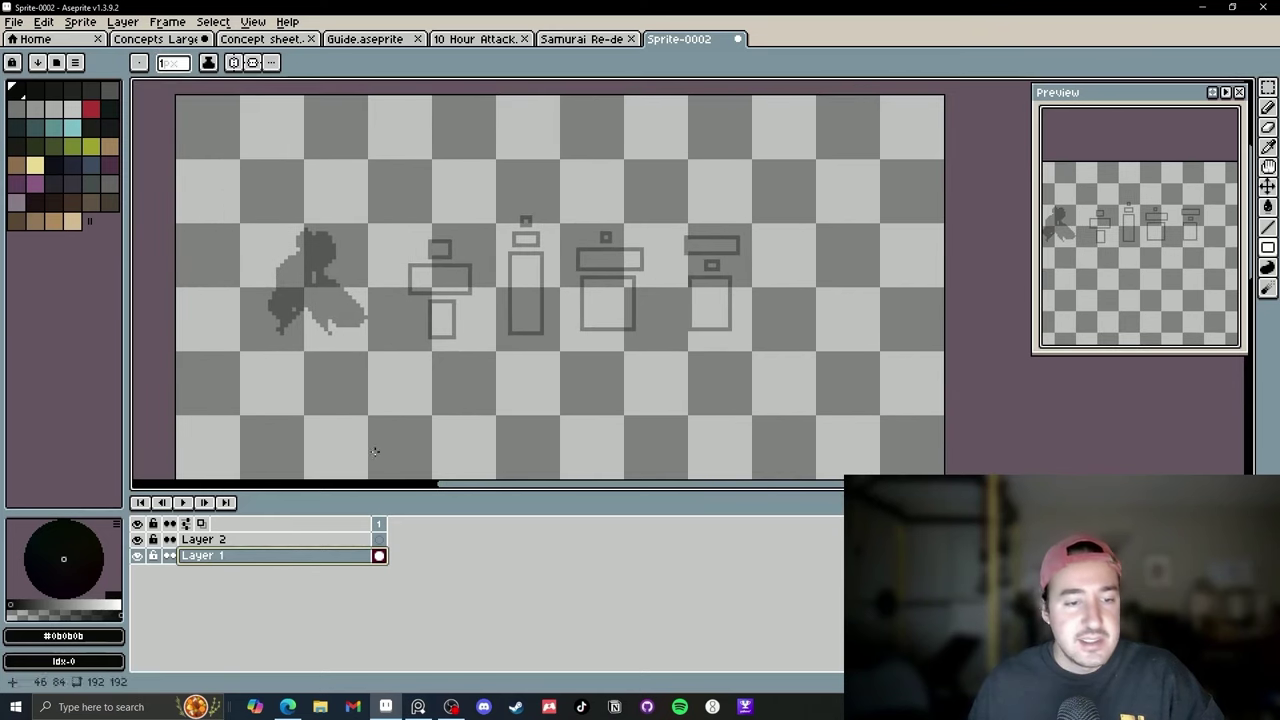
On Layer 2, paint a solid black head, broad shoulders and tapered torso over the first block figure with a 4 px brush.
click(380, 539)
scroll(437, 337, up, 3)
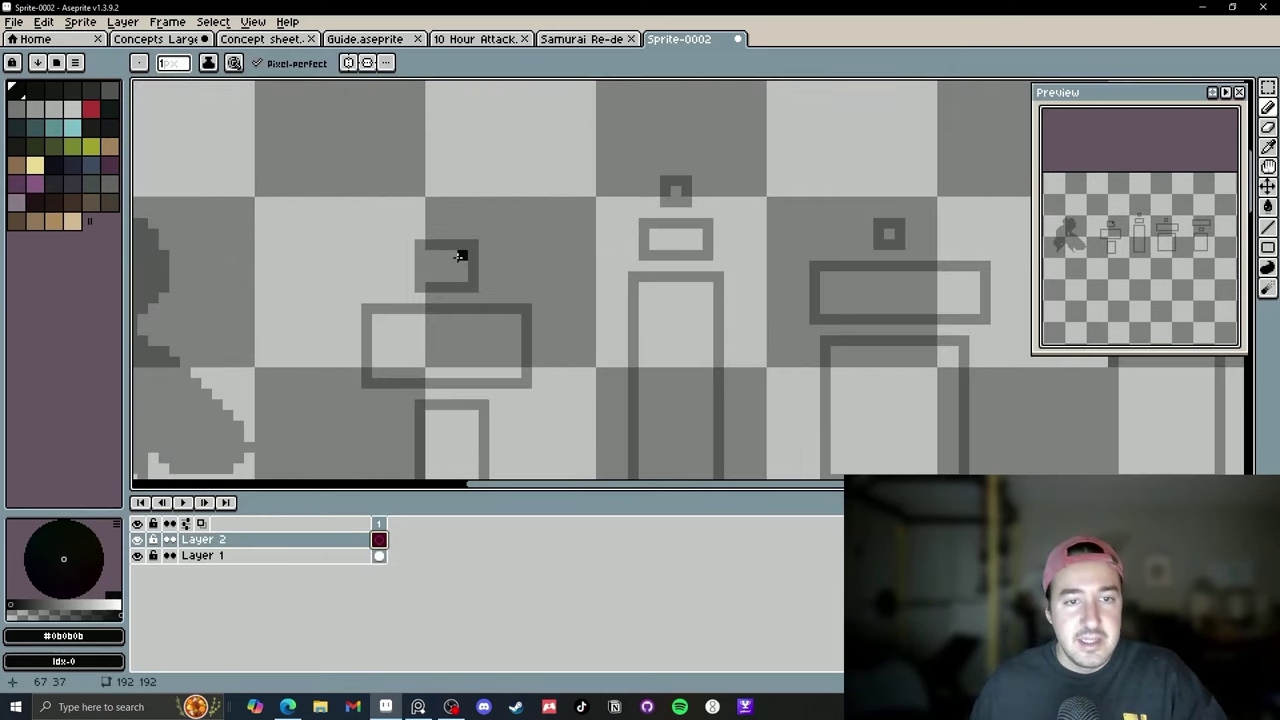
drag(449, 270, 515, 226)
mouse_move(472, 269)
mouse_down()
mouse_move(447, 289)
mouse_move(473, 288)
mouse_up()
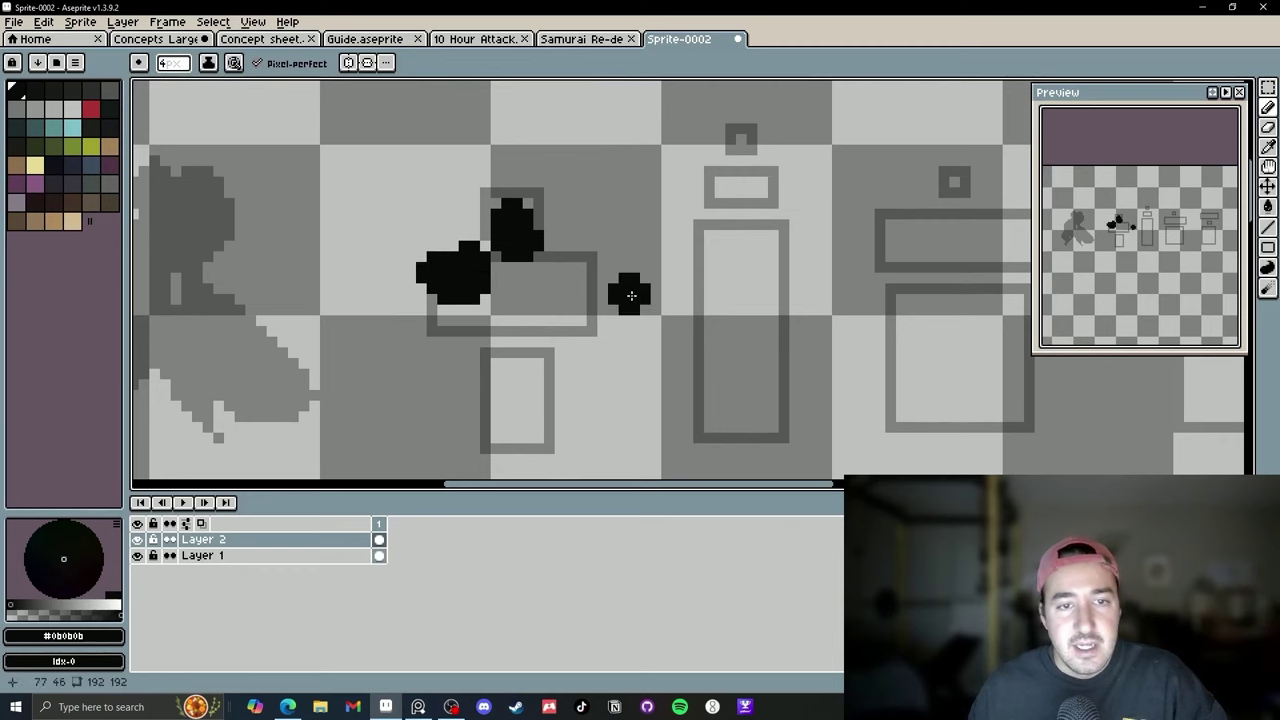
mouse_move(568, 279)
mouse_down()
mouse_move(518, 353)
mouse_move(525, 310)
mouse_move(522, 311)
mouse_up()
Paint the figure's two separate legs with a 2 px brush and round fists below the shoulders with a 4 px brush.
key(minus)
key(minus)
drag(491, 376, 511, 303)
drag(511, 303, 507, 357)
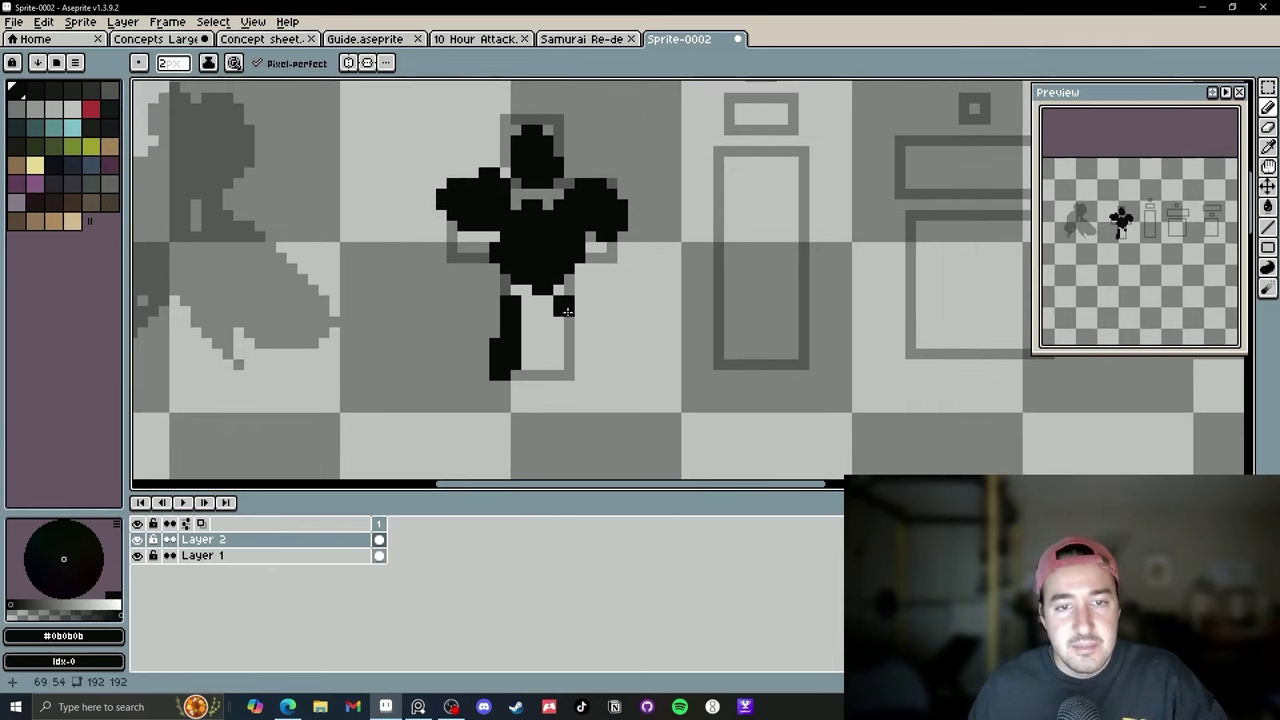
drag(566, 311, 576, 372)
click(543, 338)
key(plus)
key(plus)
click(458, 276)
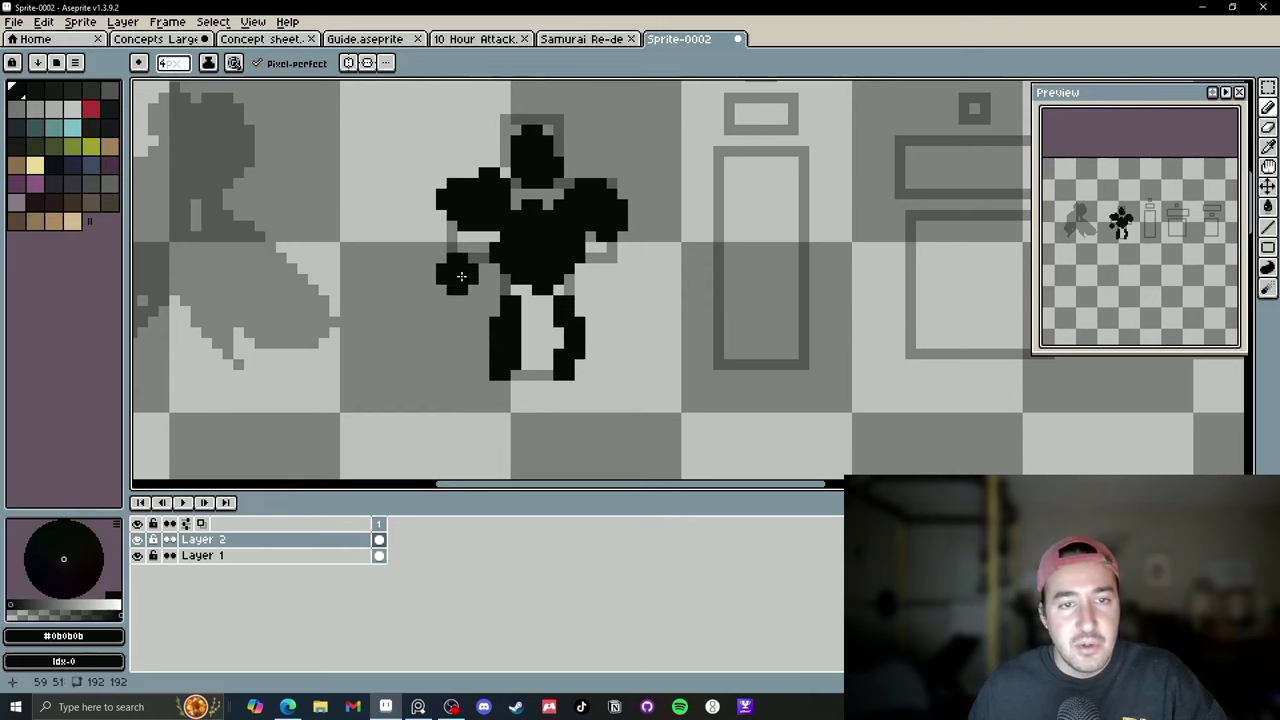
scroll(642, 329, down, 3)
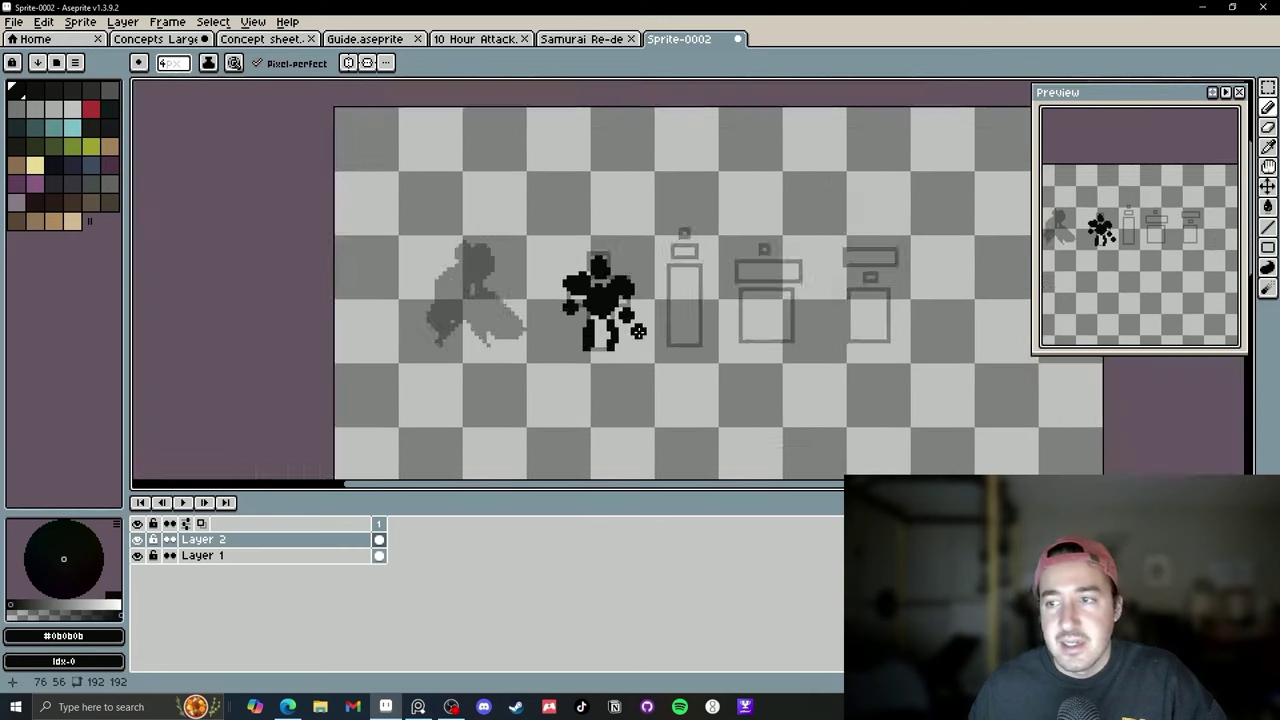
Shade the figure's chest, left shoulder and left fist with dark grey colour 1, reducing the brush to 2 px for the fist.
scroll(645, 327, up, 2)
click(37, 93)
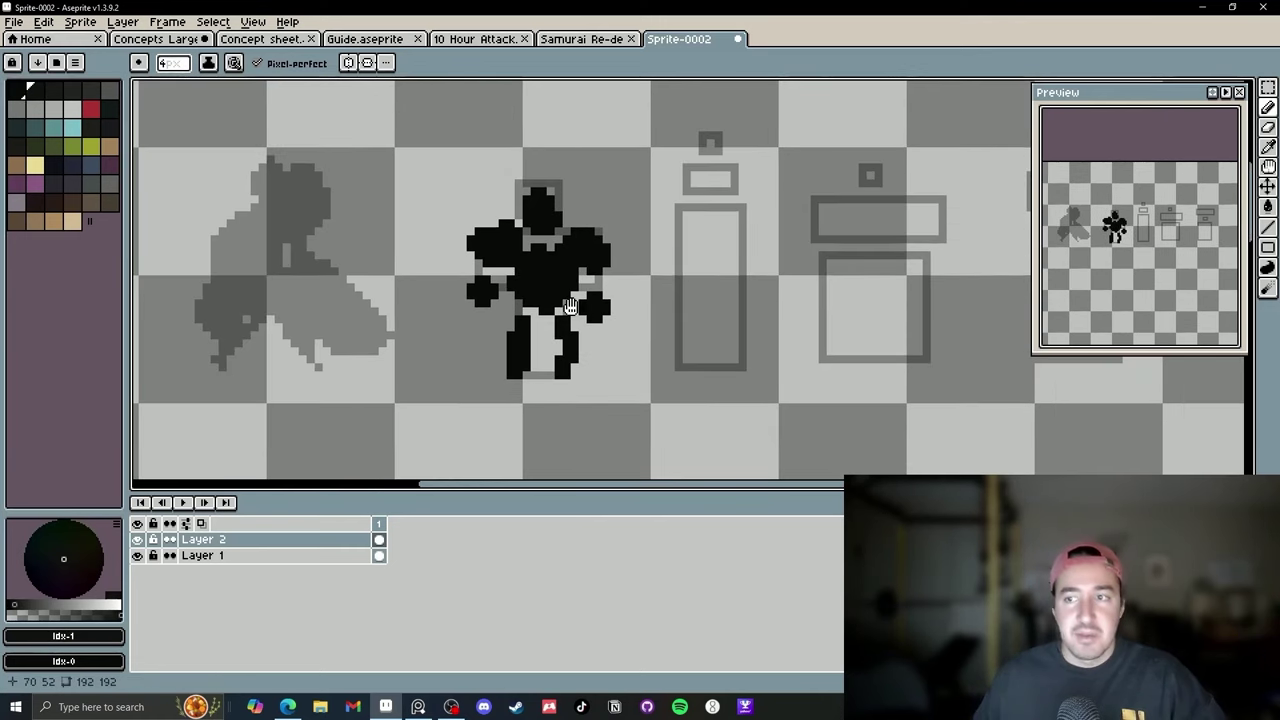
mouse_move(570, 311)
mouse_down()
mouse_move(537, 314)
mouse_move(660, 282)
mouse_up()
scroll(508, 320, down, 2)
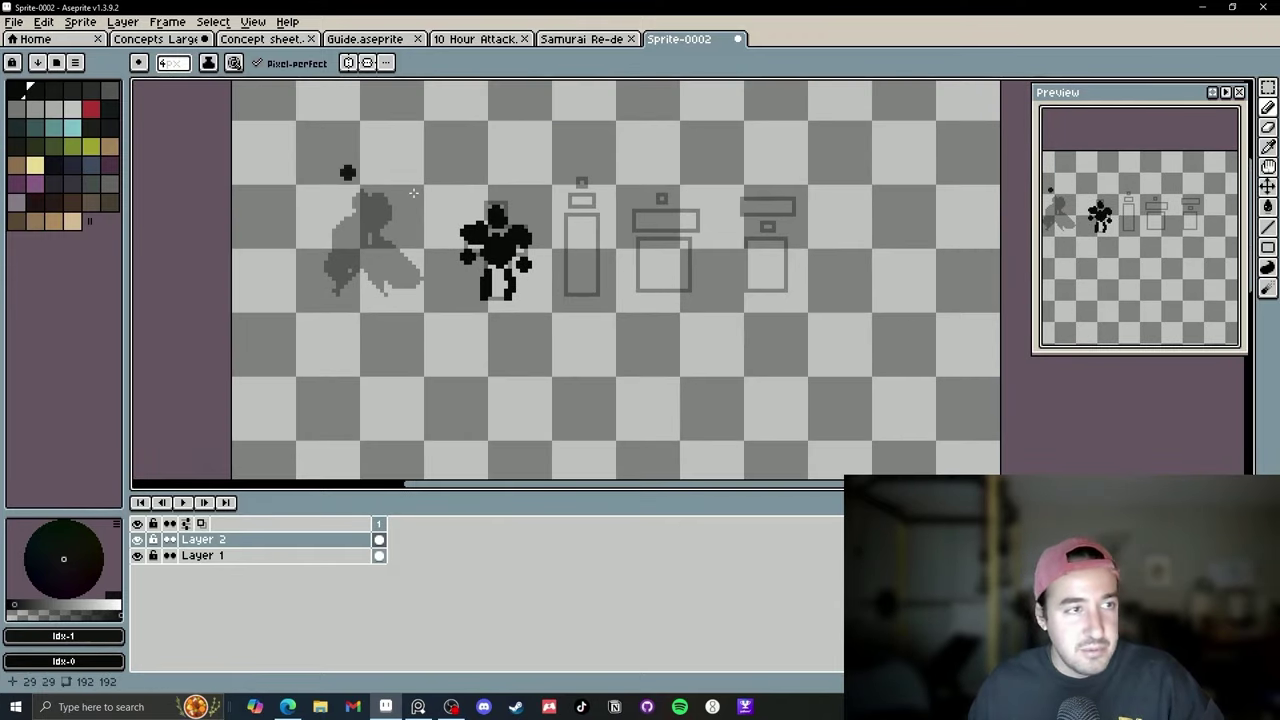
scroll(370, 171, up, 4)
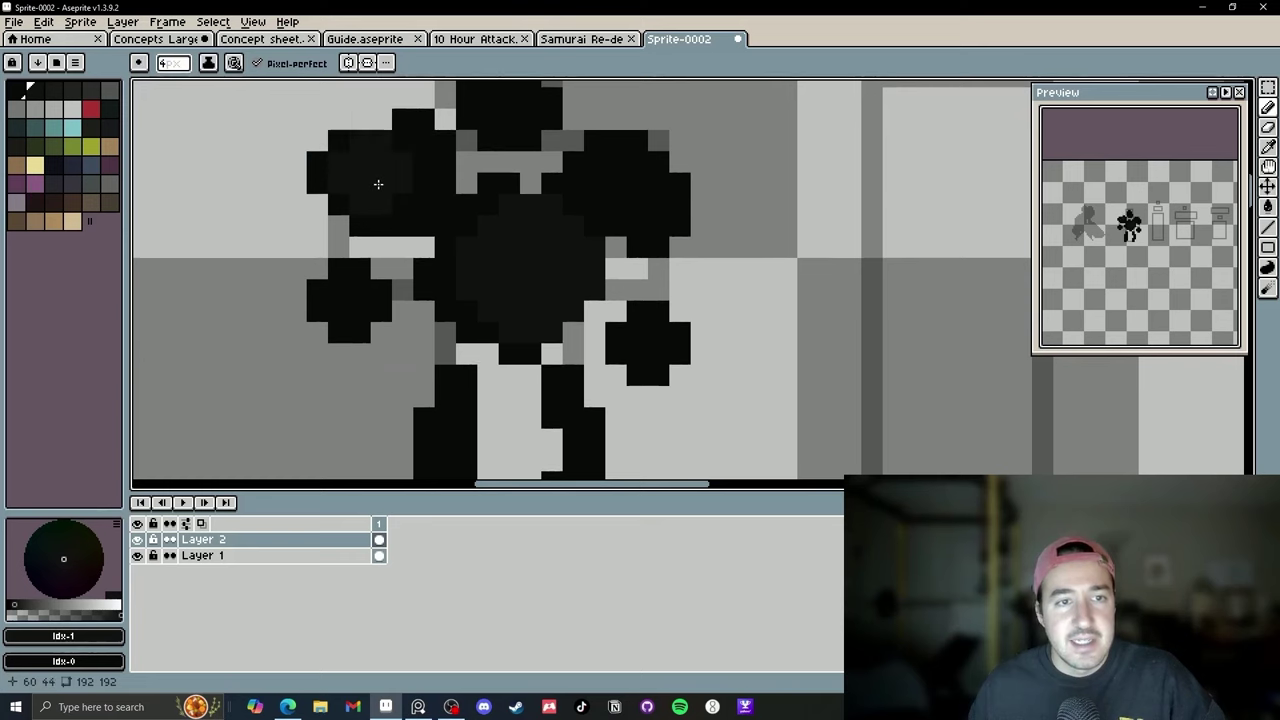
scroll(347, 307, down, 1)
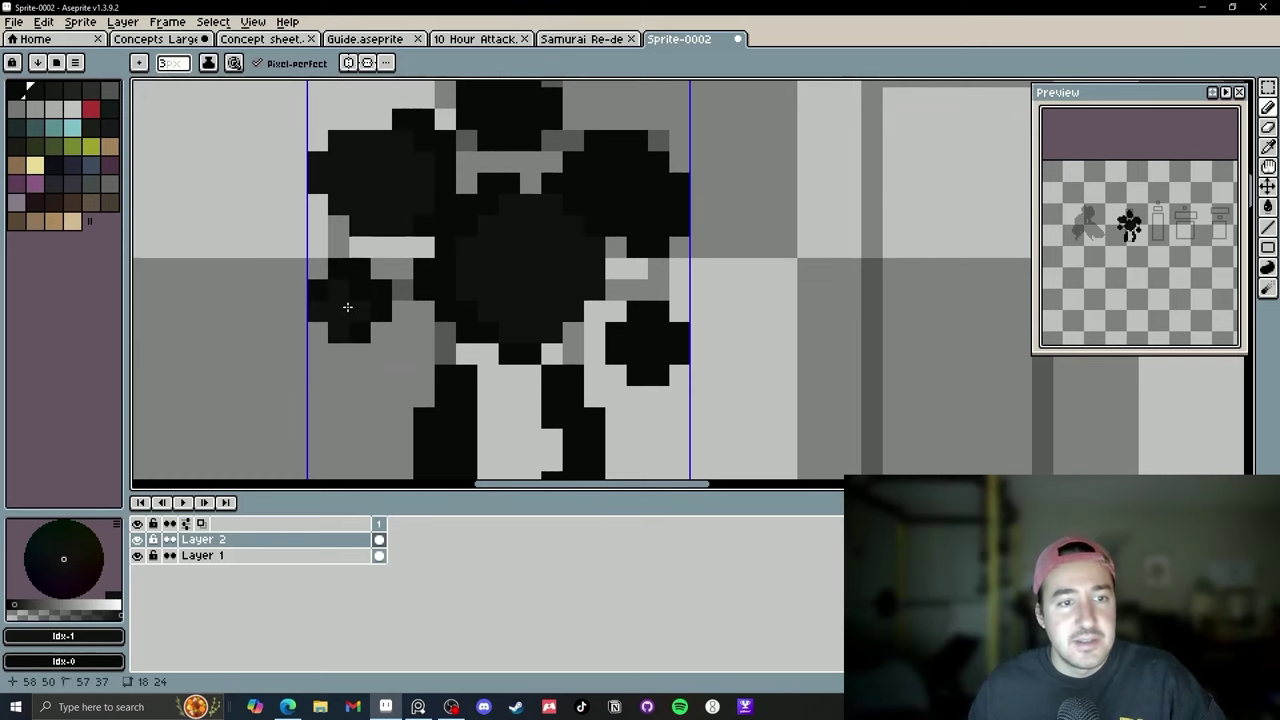
drag(347, 307, 353, 312)
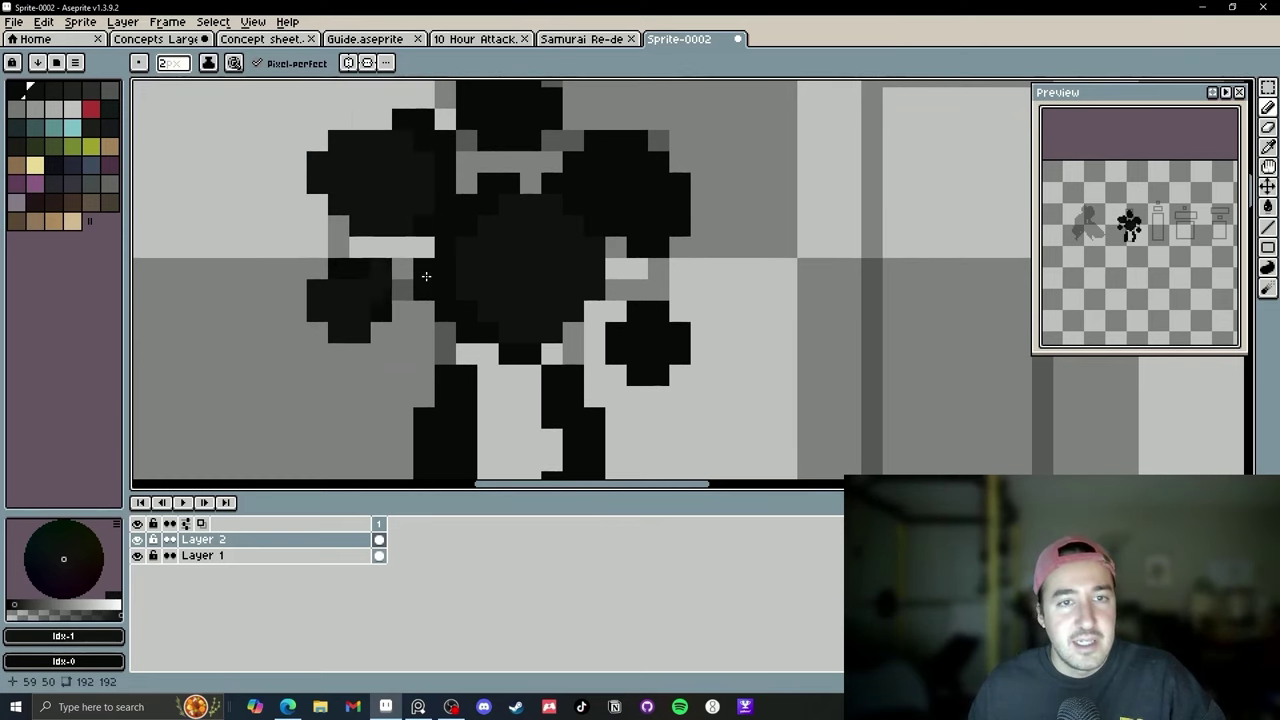
scroll(532, 195, up, 3)
scroll(508, 228, down, 2)
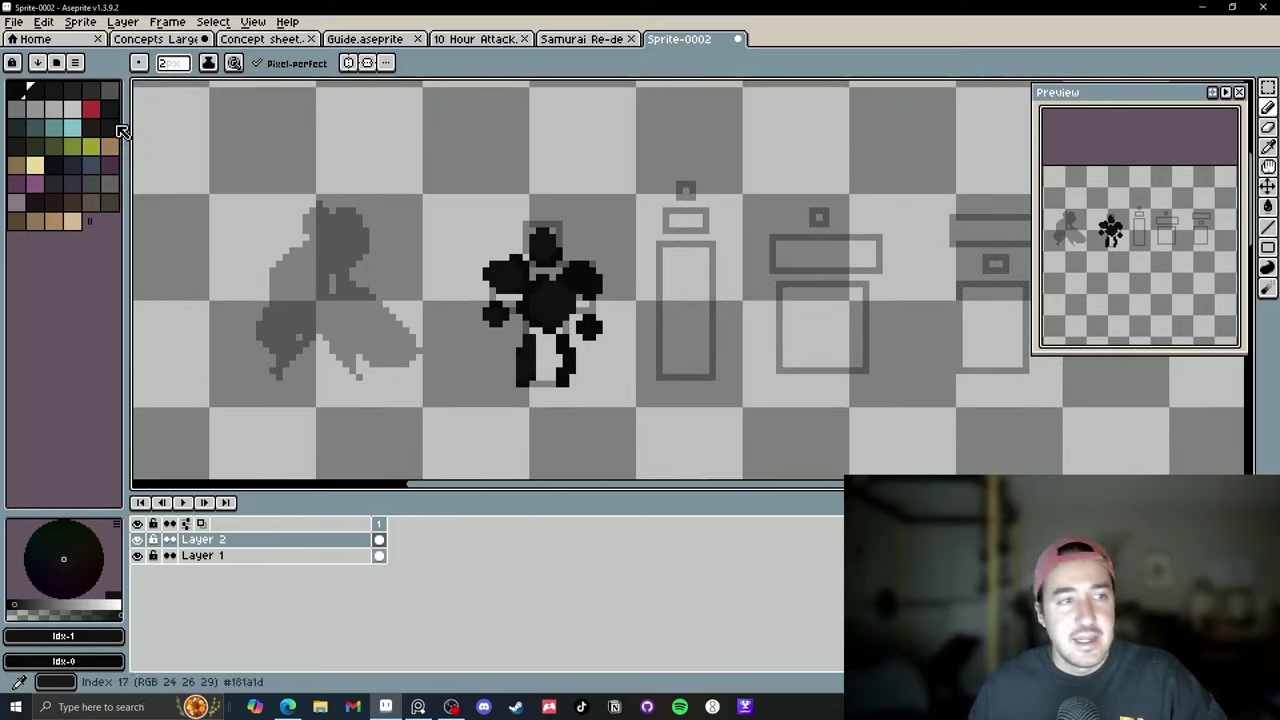
Shade the figure's left leg with the lighter dark grey colour 2 using a 2 px brush.
click(53, 98)
scroll(547, 364, up, 3)
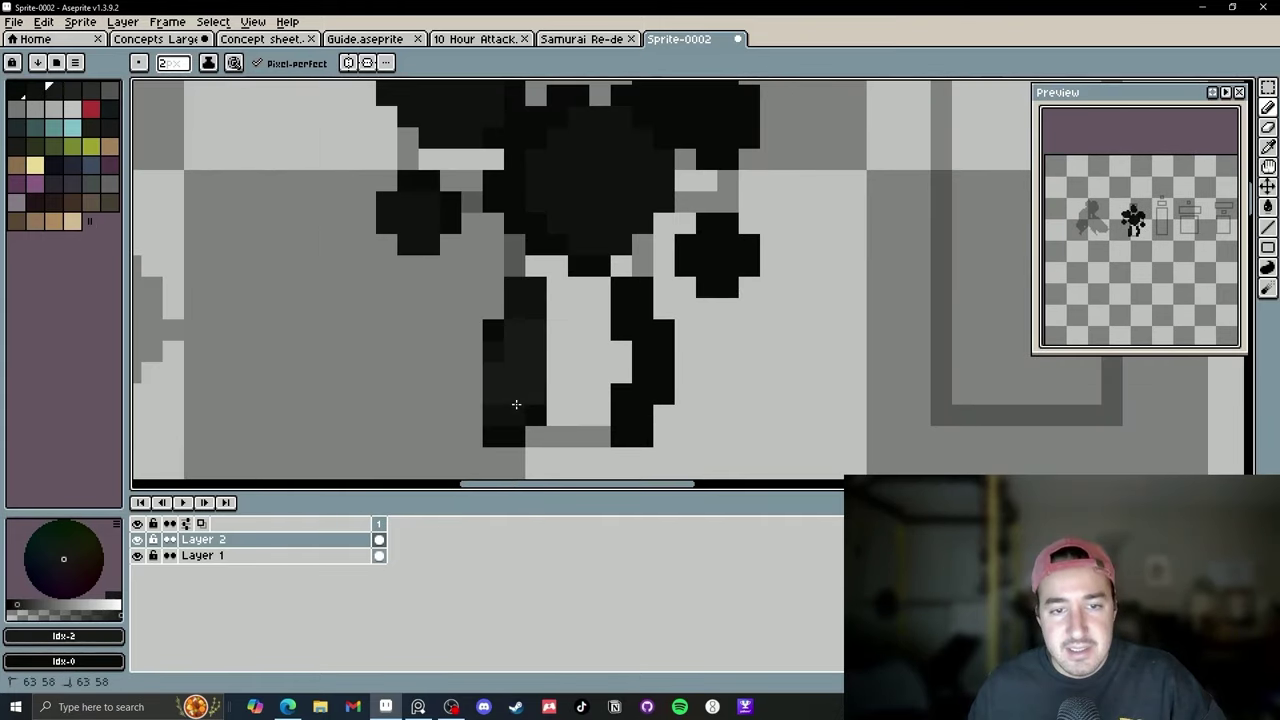
scroll(413, 166, up, 1)
scroll(406, 153, down, 1)
Add highlights in grey colour 3 to the figure's left shoulder, left fist and the centre of the chest.
key(])
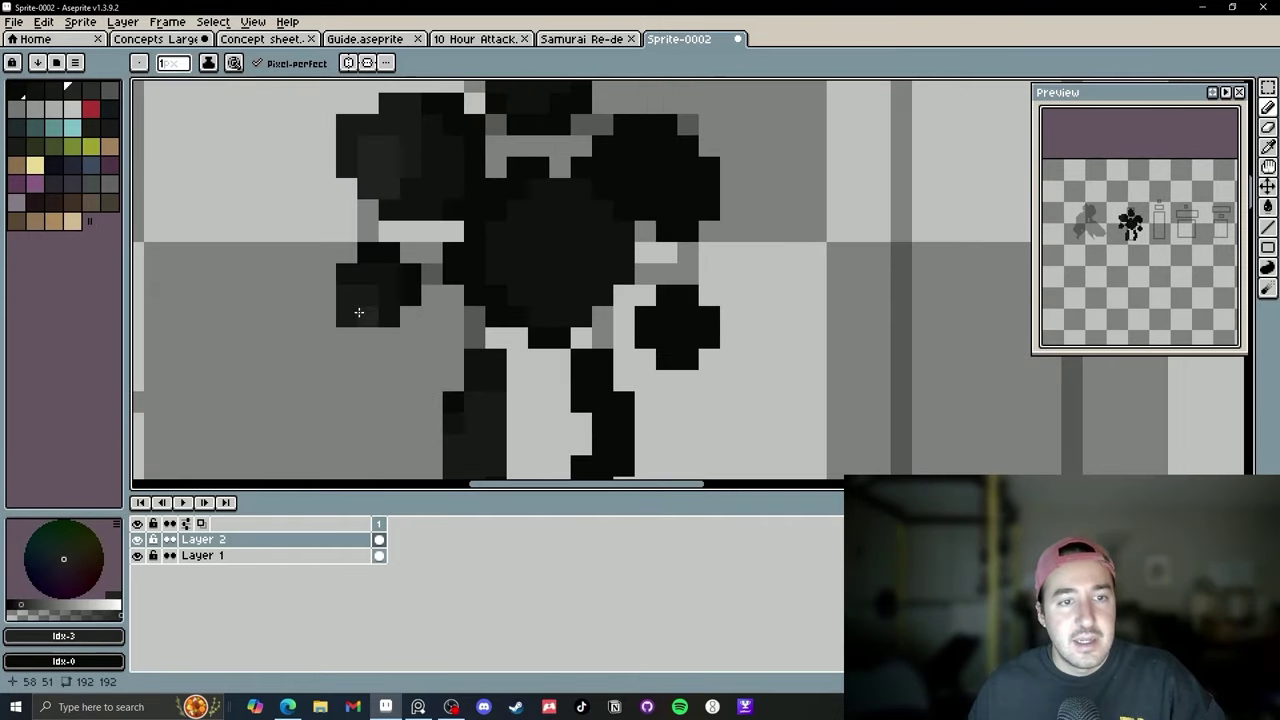
key(plus)
key(plus)
mouse_move(558, 234)
mouse_down()
mouse_move(522, 265)
mouse_move(558, 212)
mouse_up()
drag(488, 236, 469, 263)
drag(424, 131, 395, 237)
Add light blue accents in colour 15 to the figure's face and chest.
click(72, 128)
key(minus)
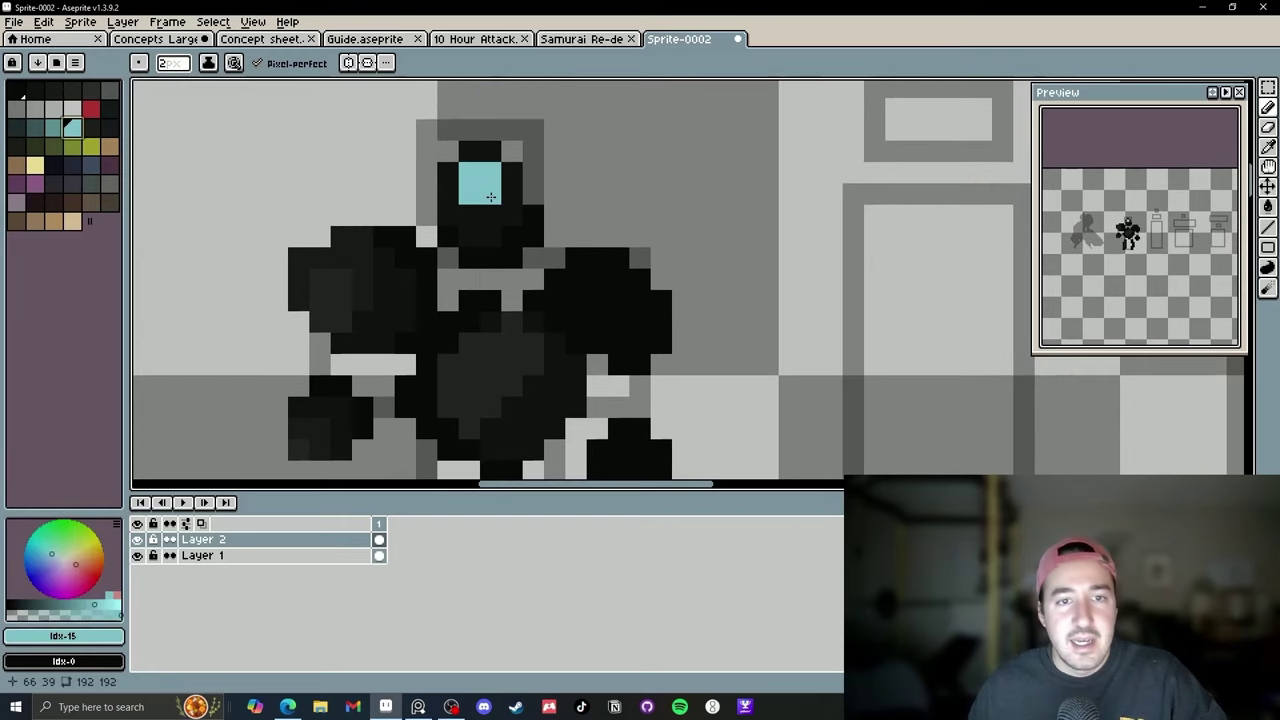
key(minus)
click(490, 215)
key(ctrl+z)
drag(512, 195, 498, 196)
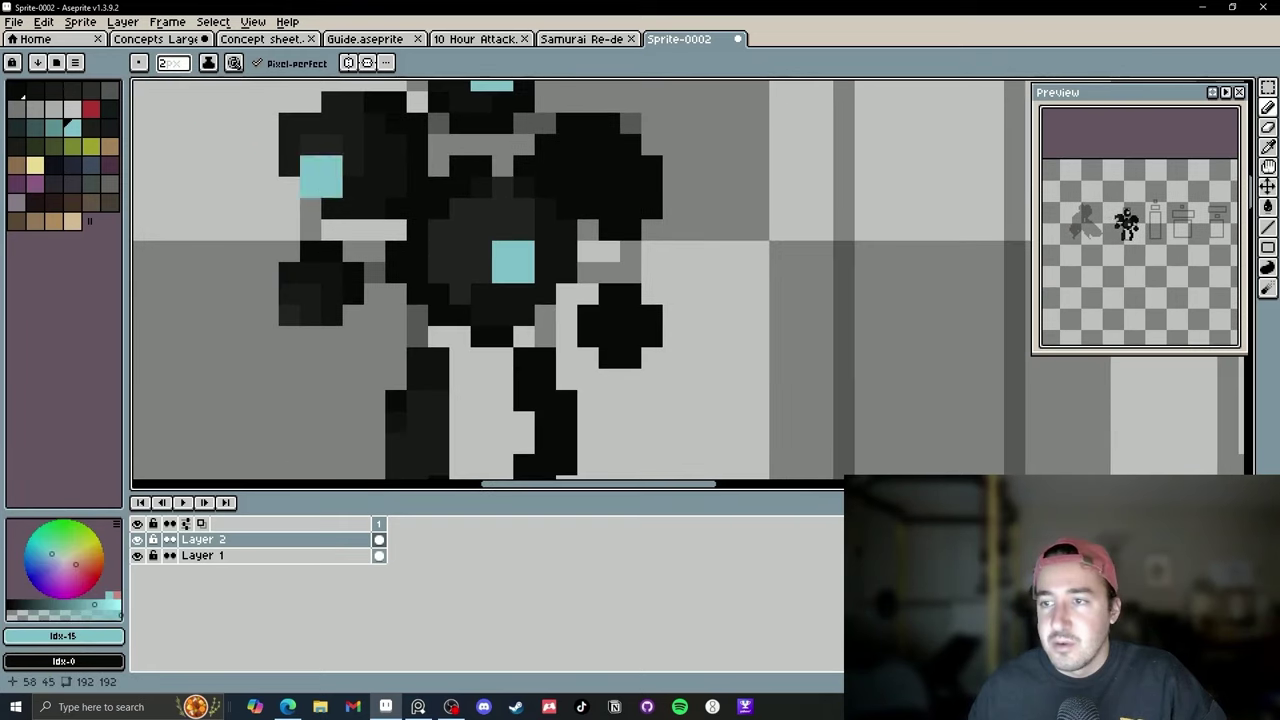
Pick a golden yellow and draw a 1 px diagonal trim along the lower edge of the figure's left shoulder.
scroll(351, 180, up, 1)
click(99, 547)
click(289, 145)
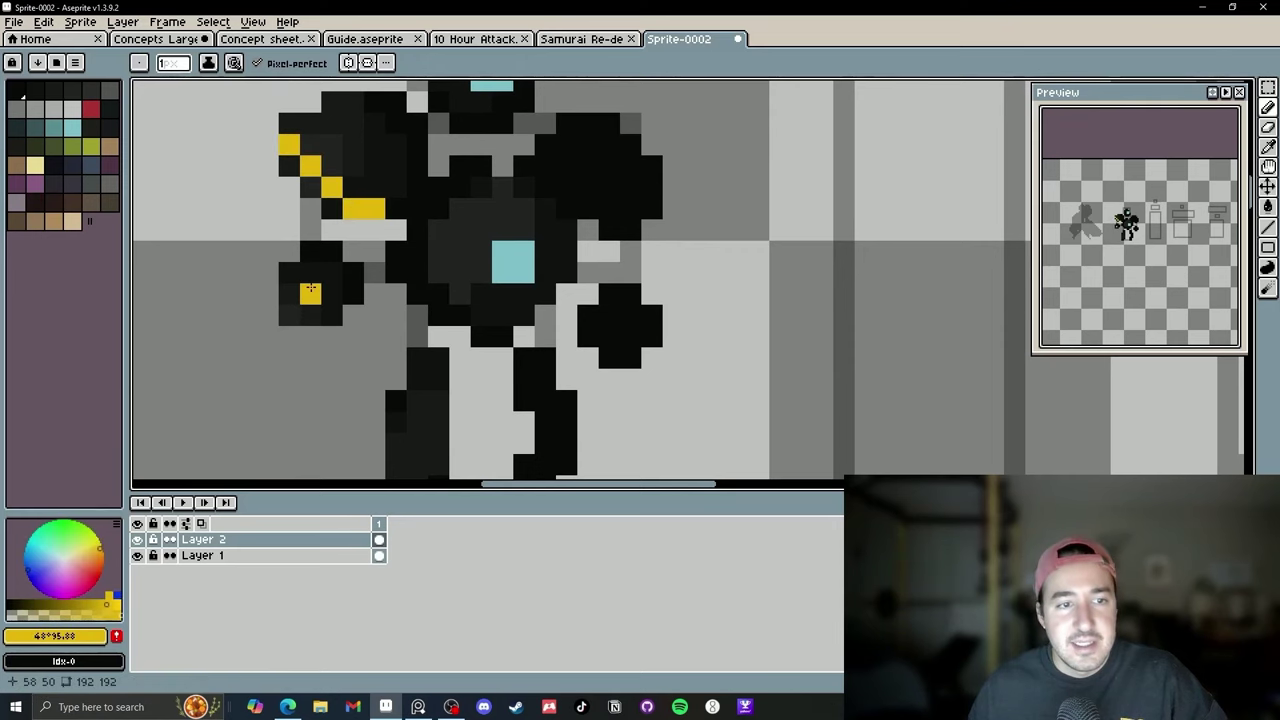
scroll(310, 290, down, 3)
Review the Design and Setting Up Animations sections in Guide.aseprite.
scroll(337, 322, up, 3)
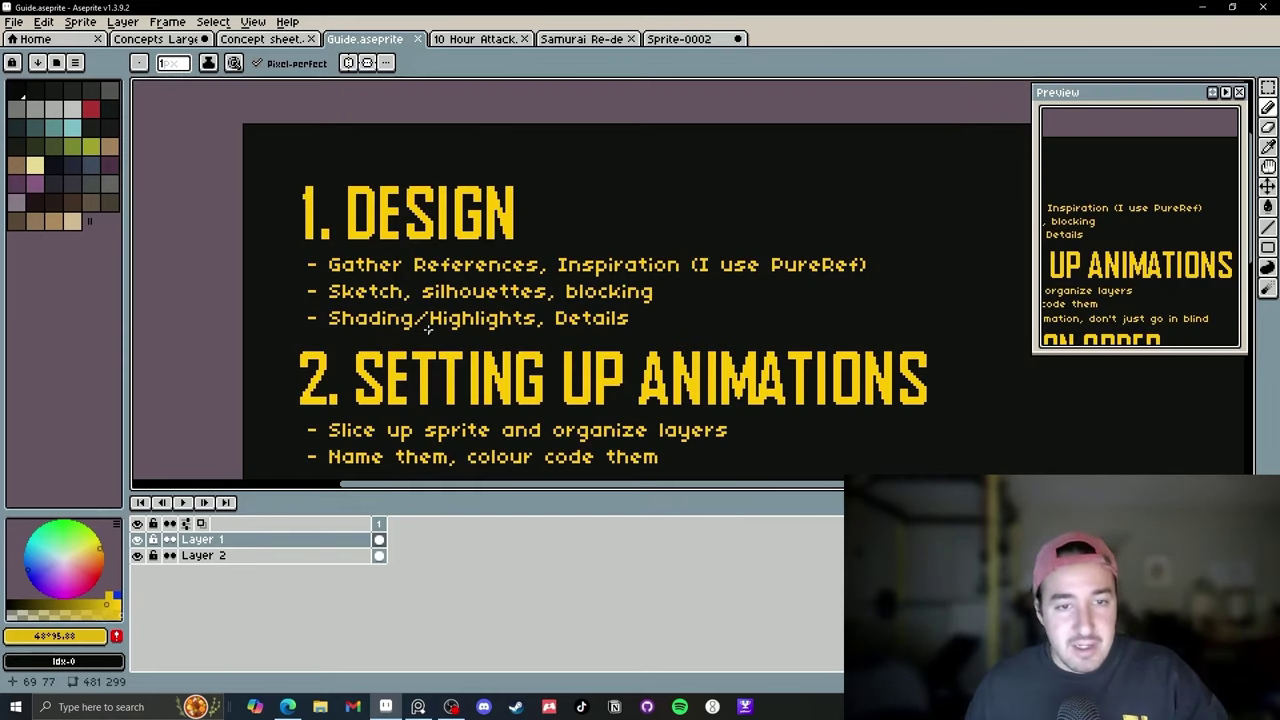
drag(428, 328, 403, 295)
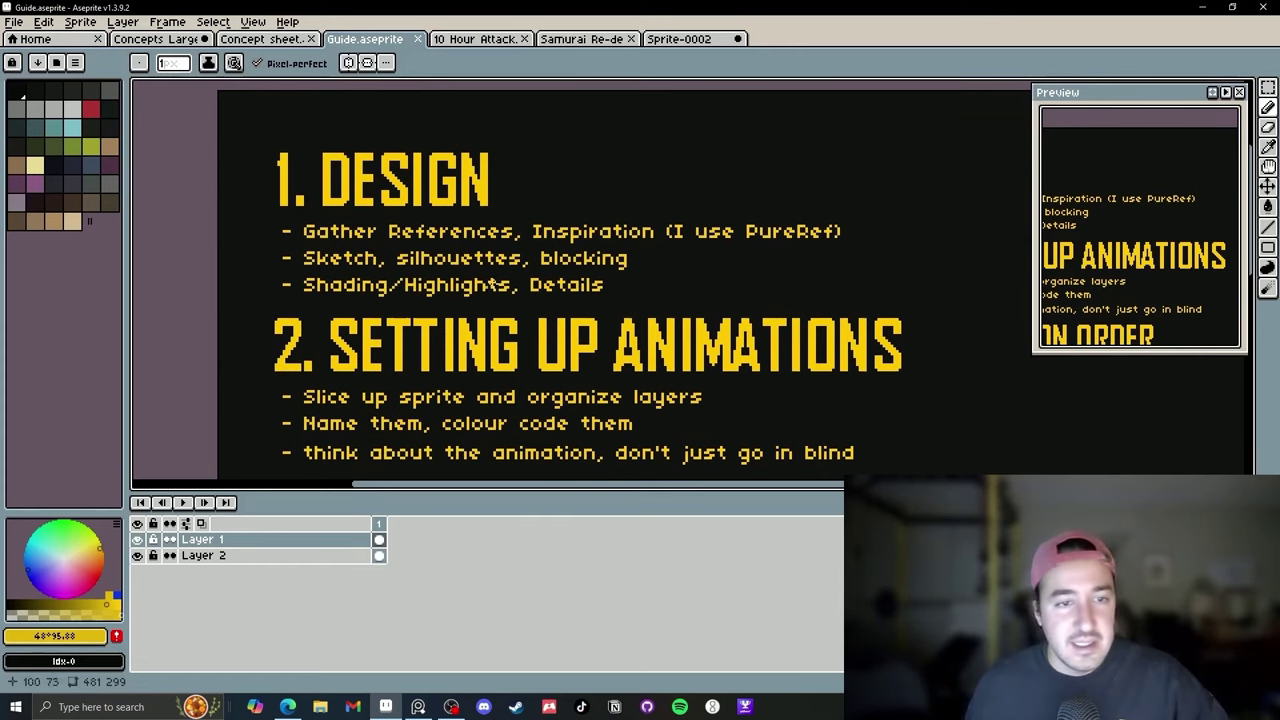
drag(444, 285, 447, 243)
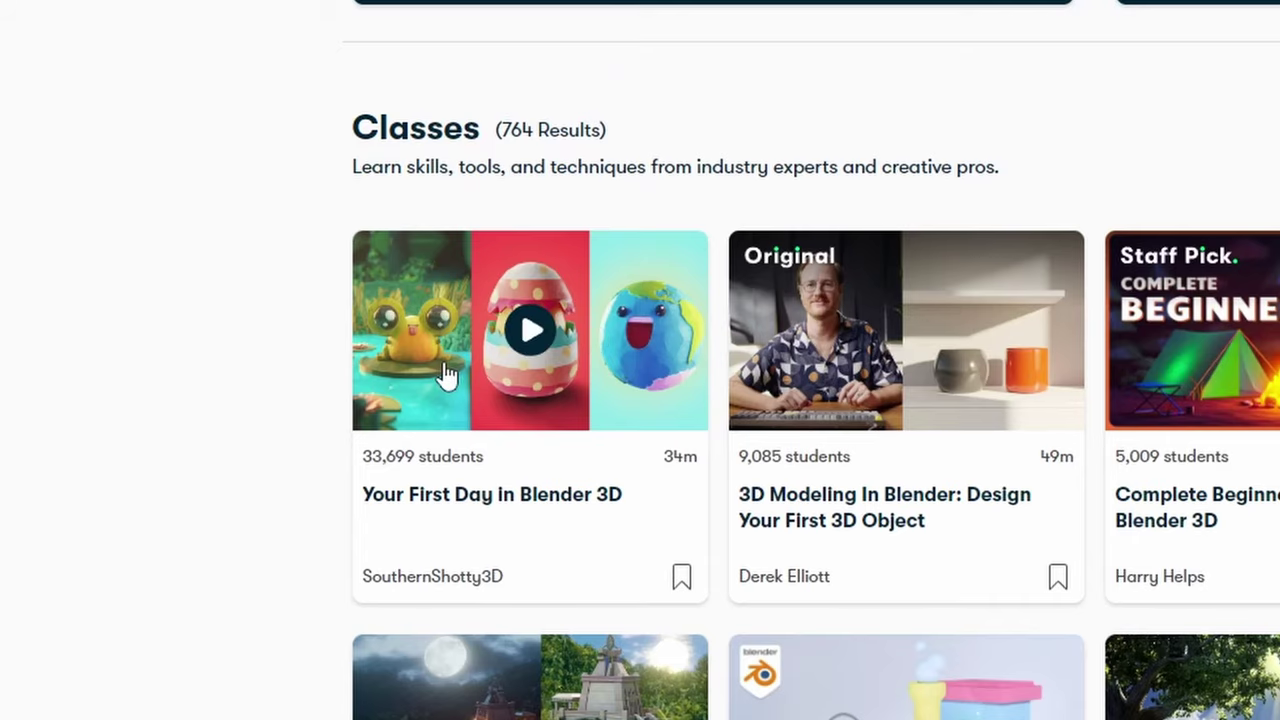
On Skillshare, open the class Your First Day in Blender 3D and look through its lesson list.
click(521, 503)
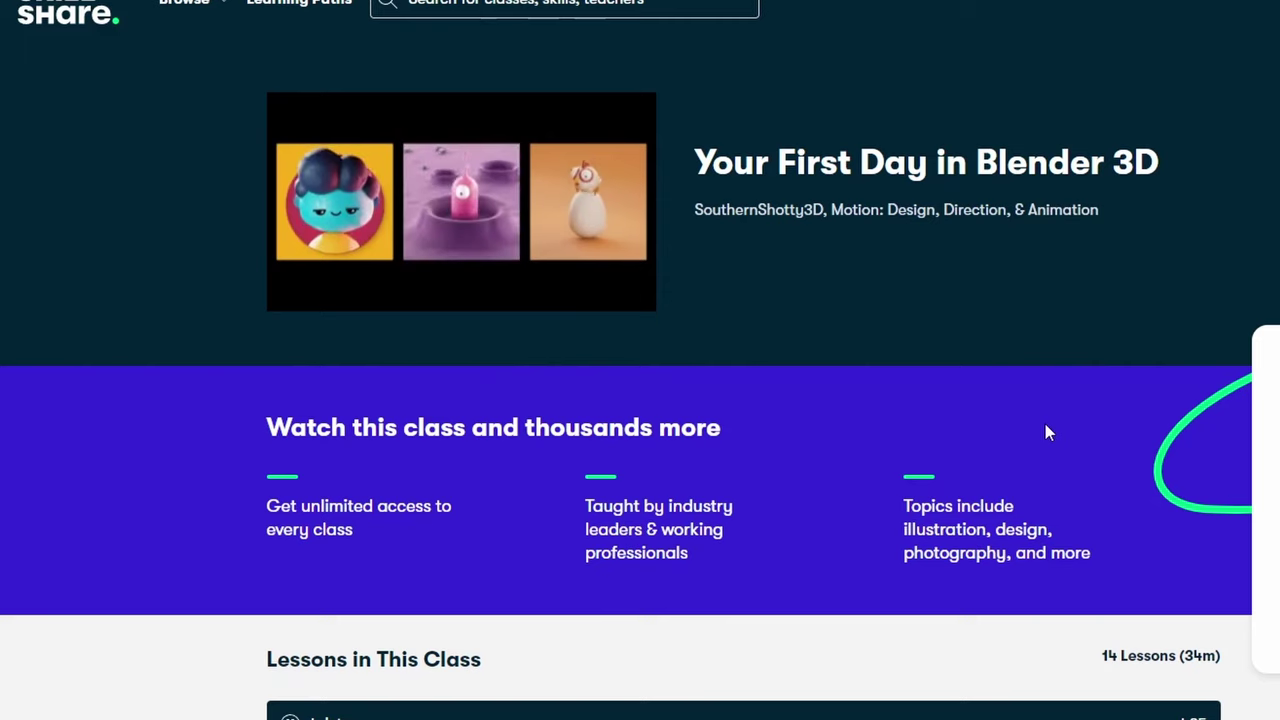
scroll(786, 491, down, 4)
click(788, 492)
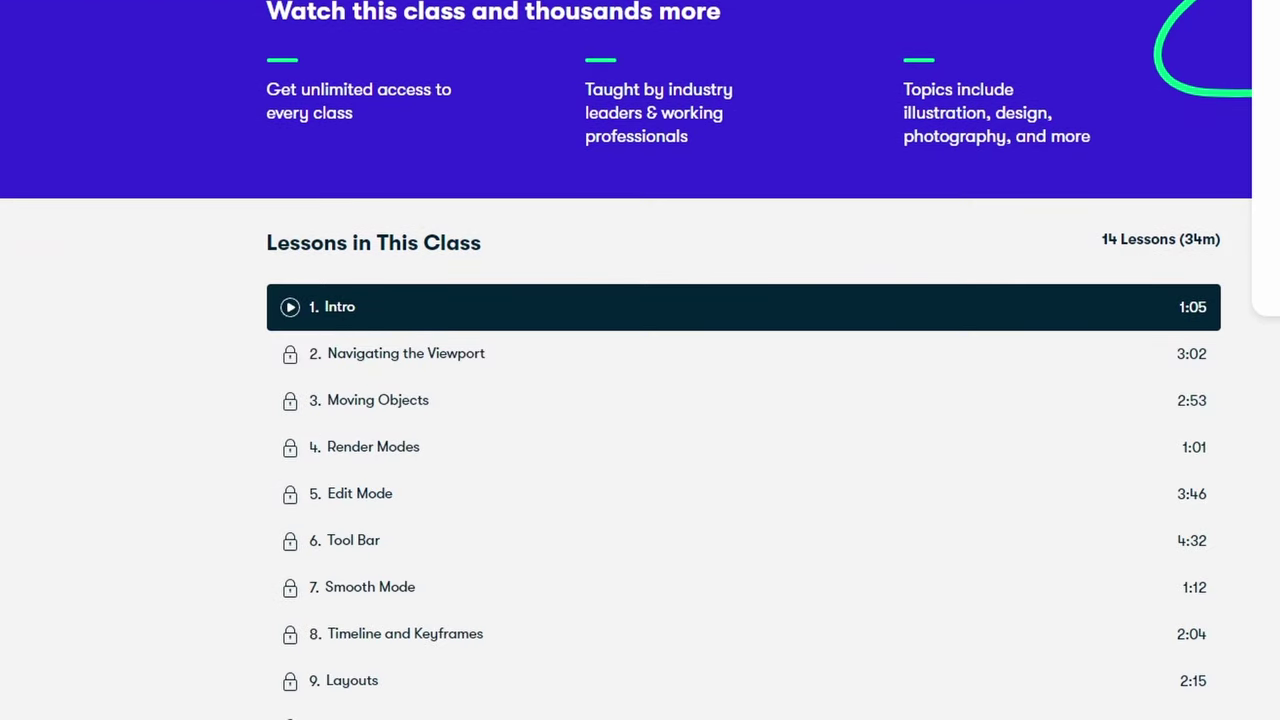
scroll(640, 400, up, 4)
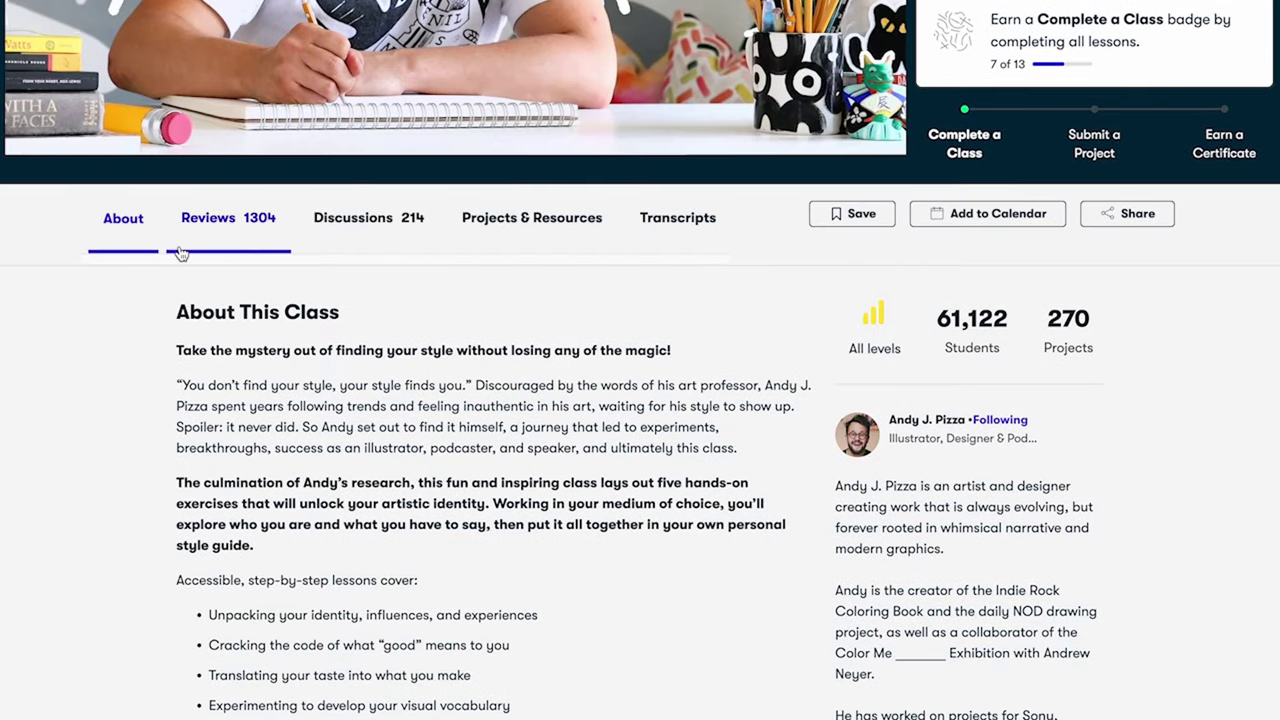
Look through the artistic style class's reviews, discussions, project resources and trending student projects on Skillshare.
click(210, 228)
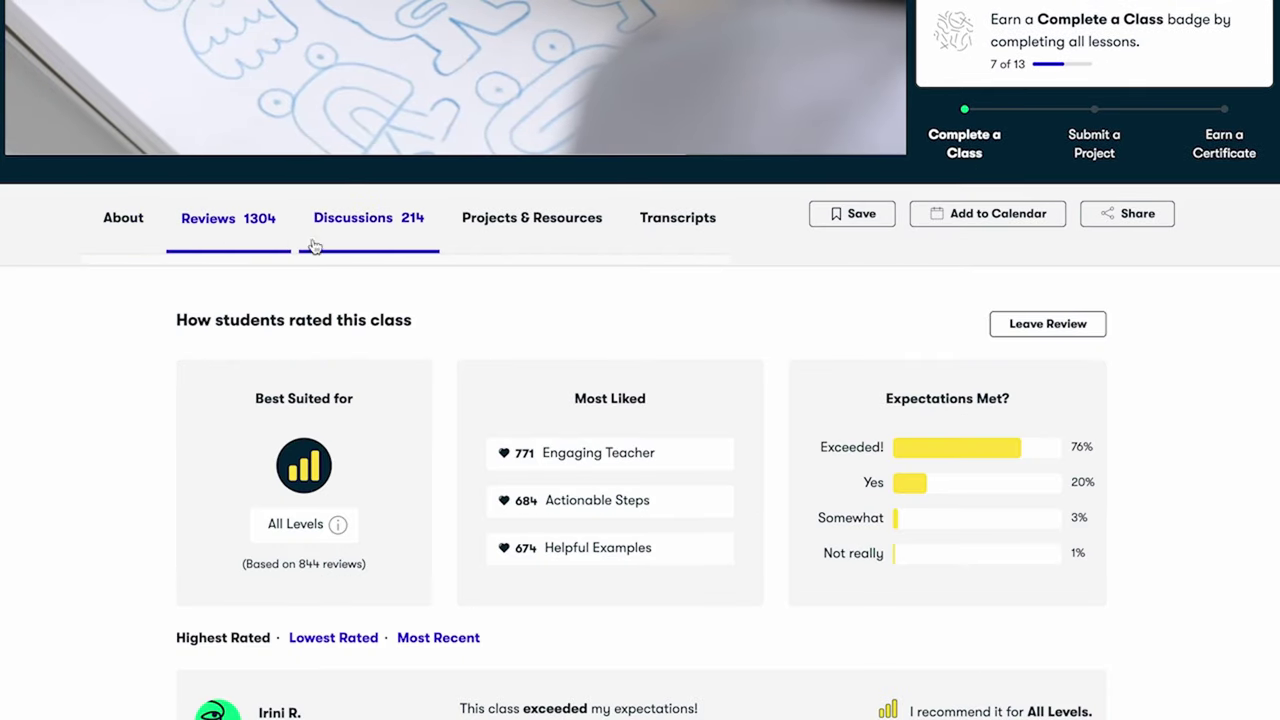
click(363, 238)
click(536, 240)
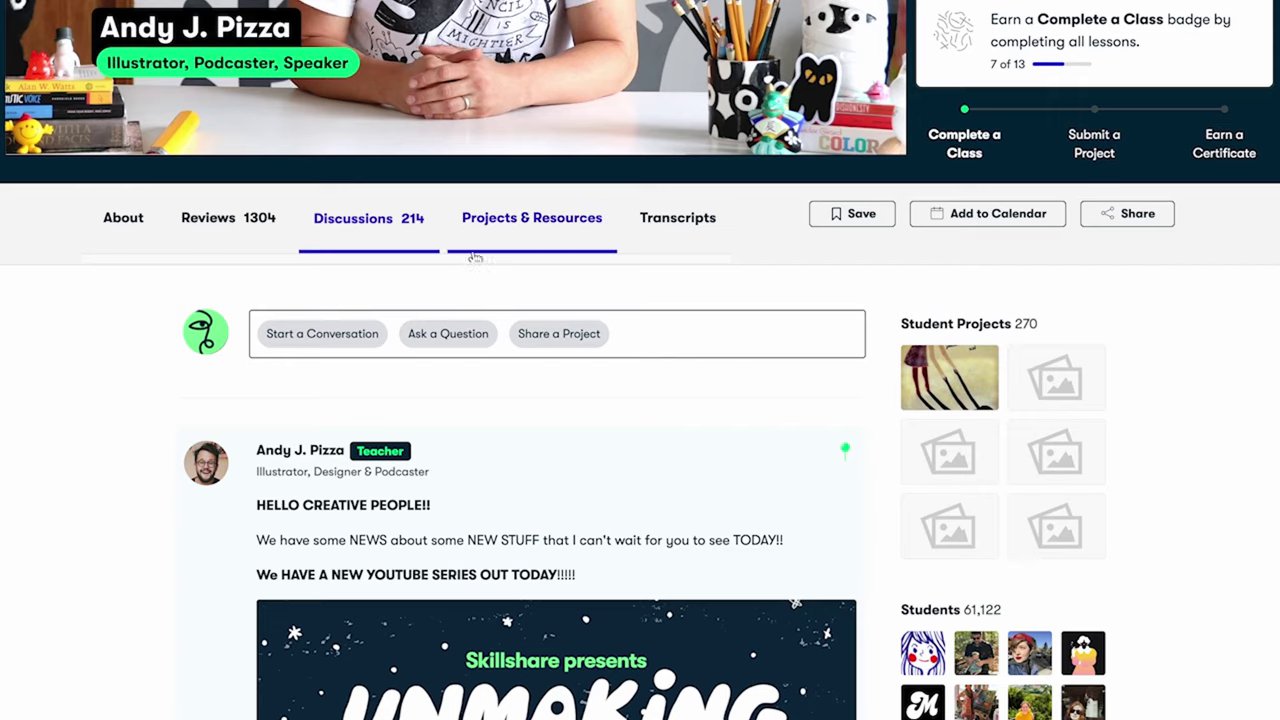
scroll(538, 243, down, 3)
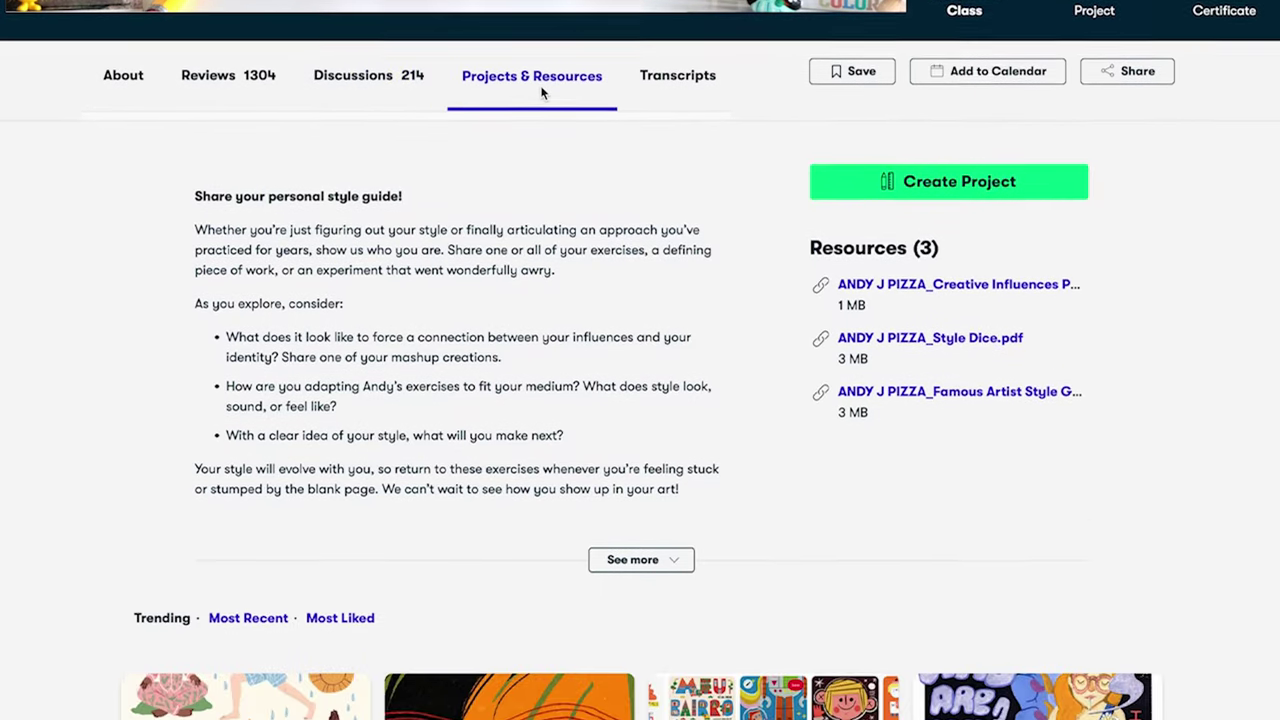
scroll(640, 360, down, 5)
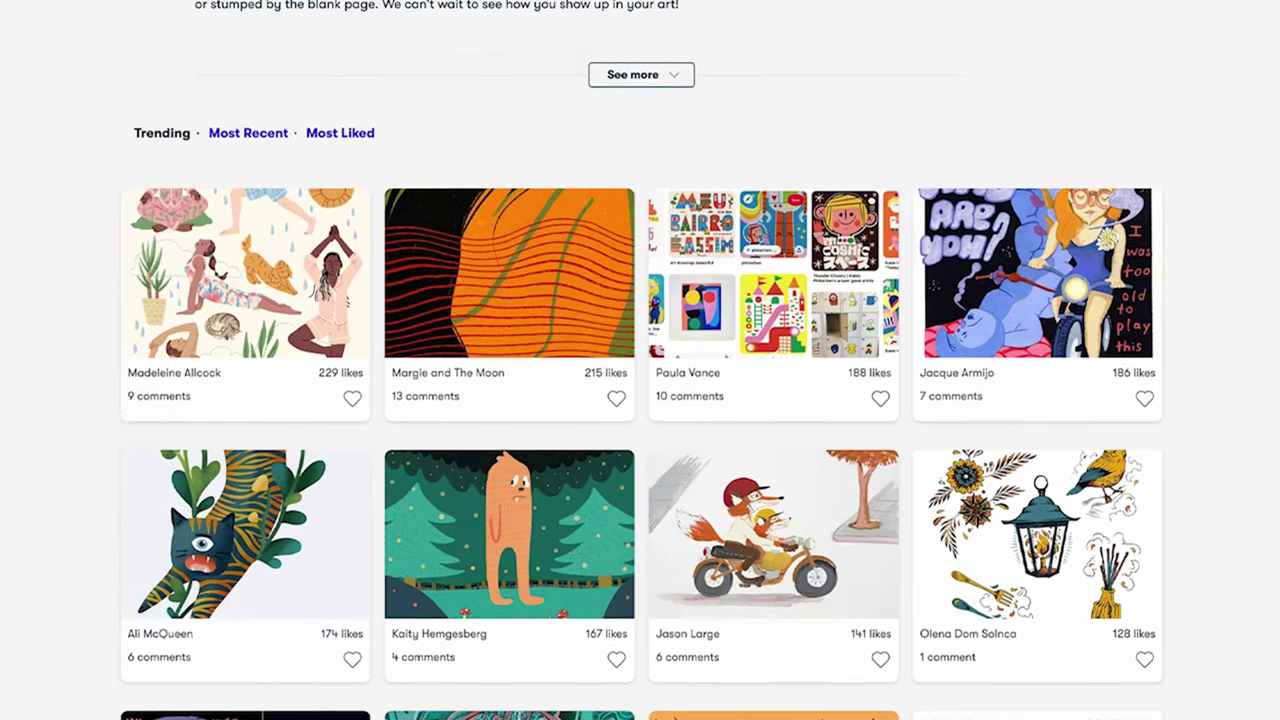
scroll(640, 360, down, 3)
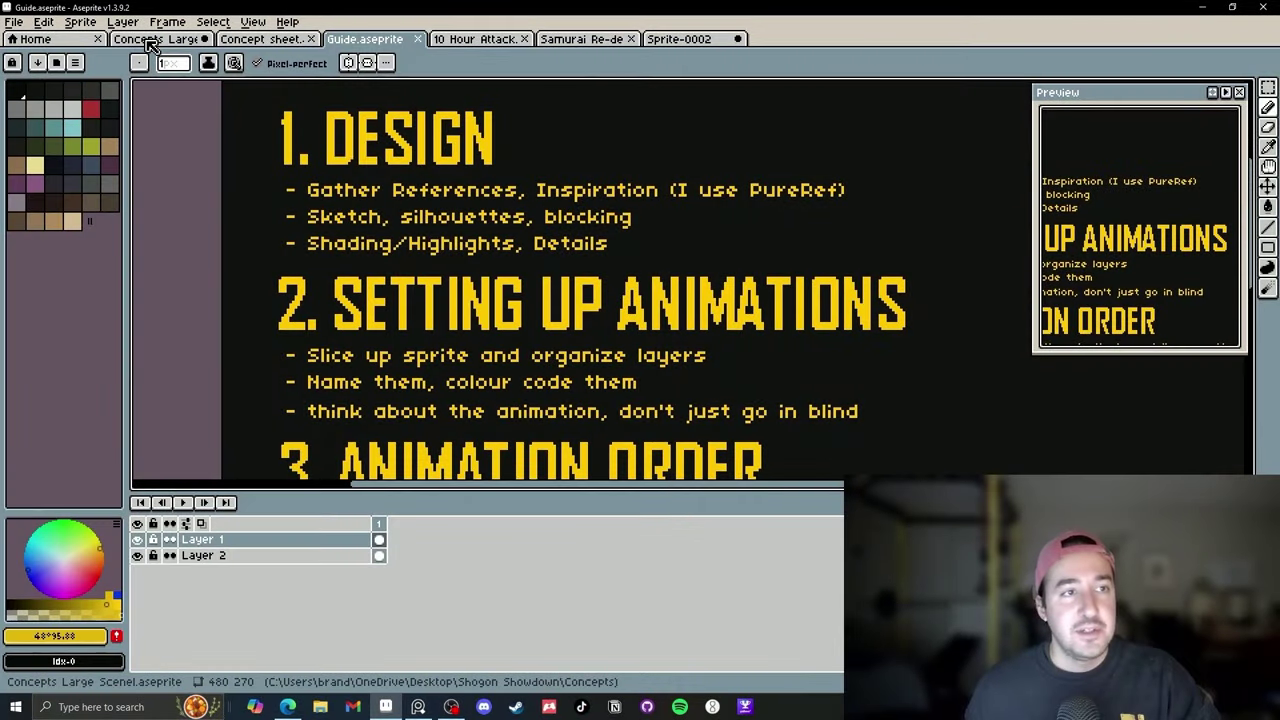
Switch to the Concepts Large Scene document in Aseprite and view the whole bamboo forest scene.
click(148, 40)
scroll(470, 366, down, 2)
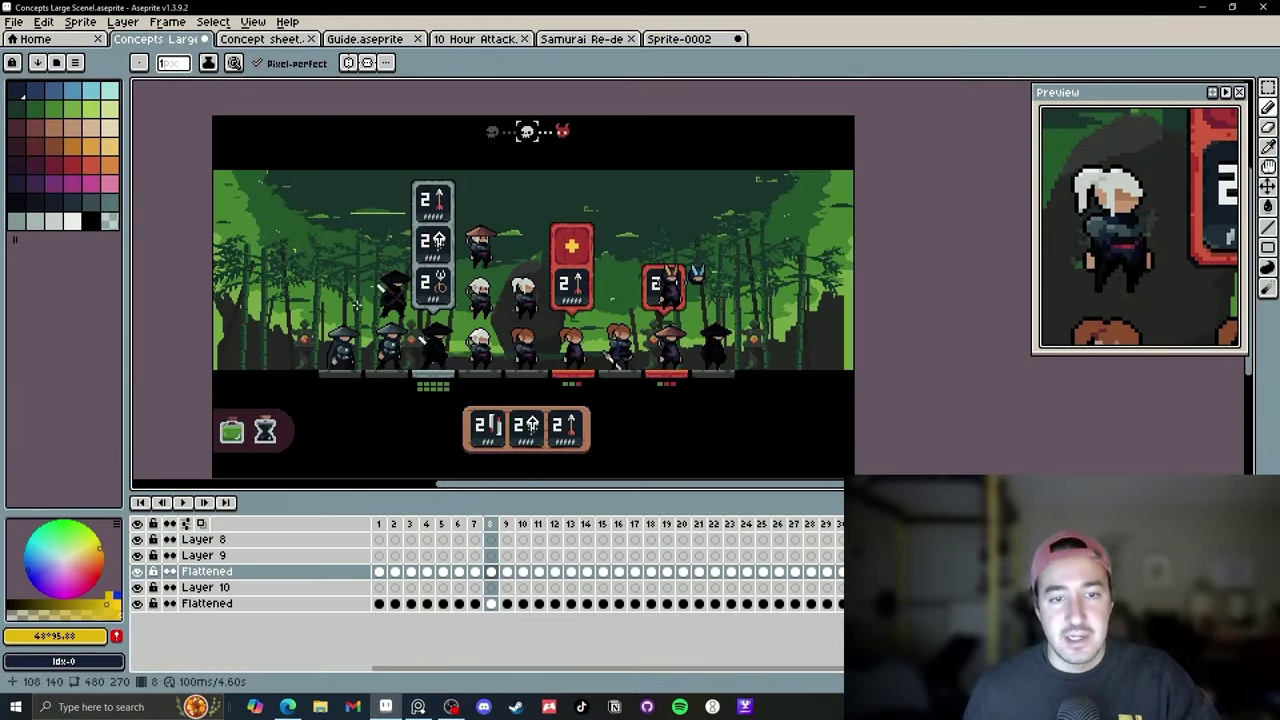
Select and copy the white-haired character with the straw hat from the bamboo forest scene.
scroll(470, 366, up, 1)
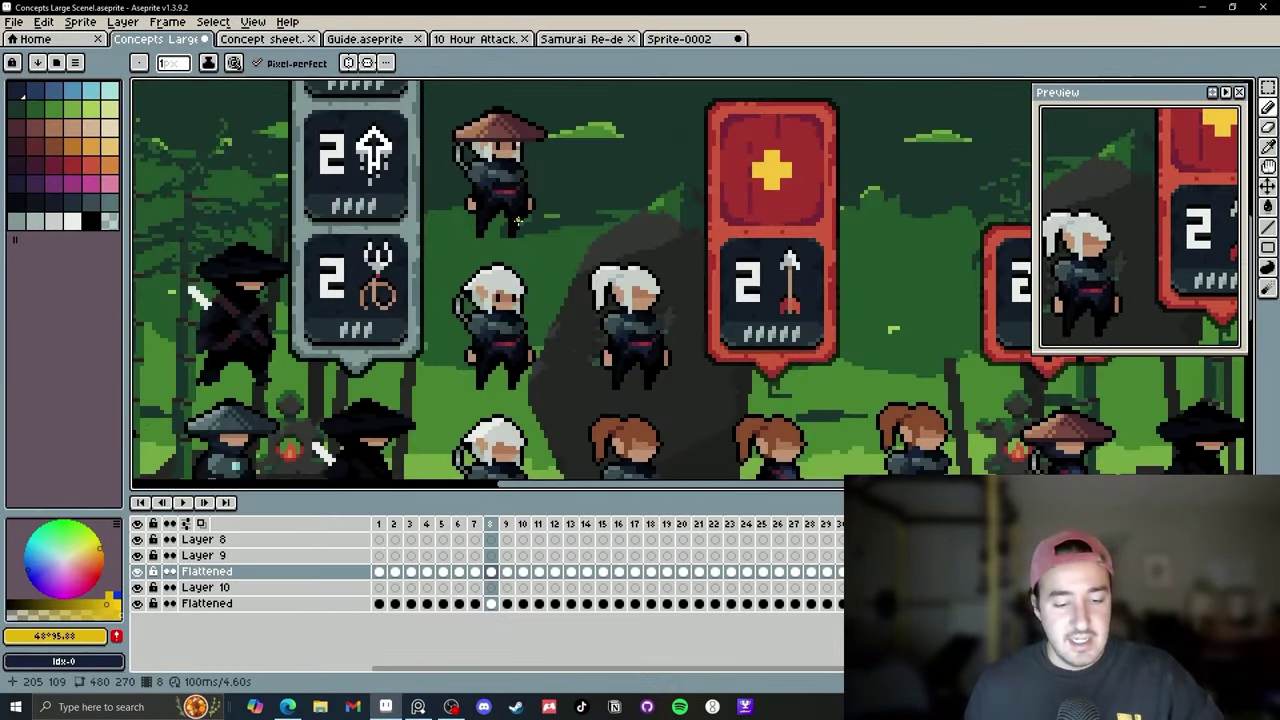
key(ctrl)
scroll(500, 205, down, 1)
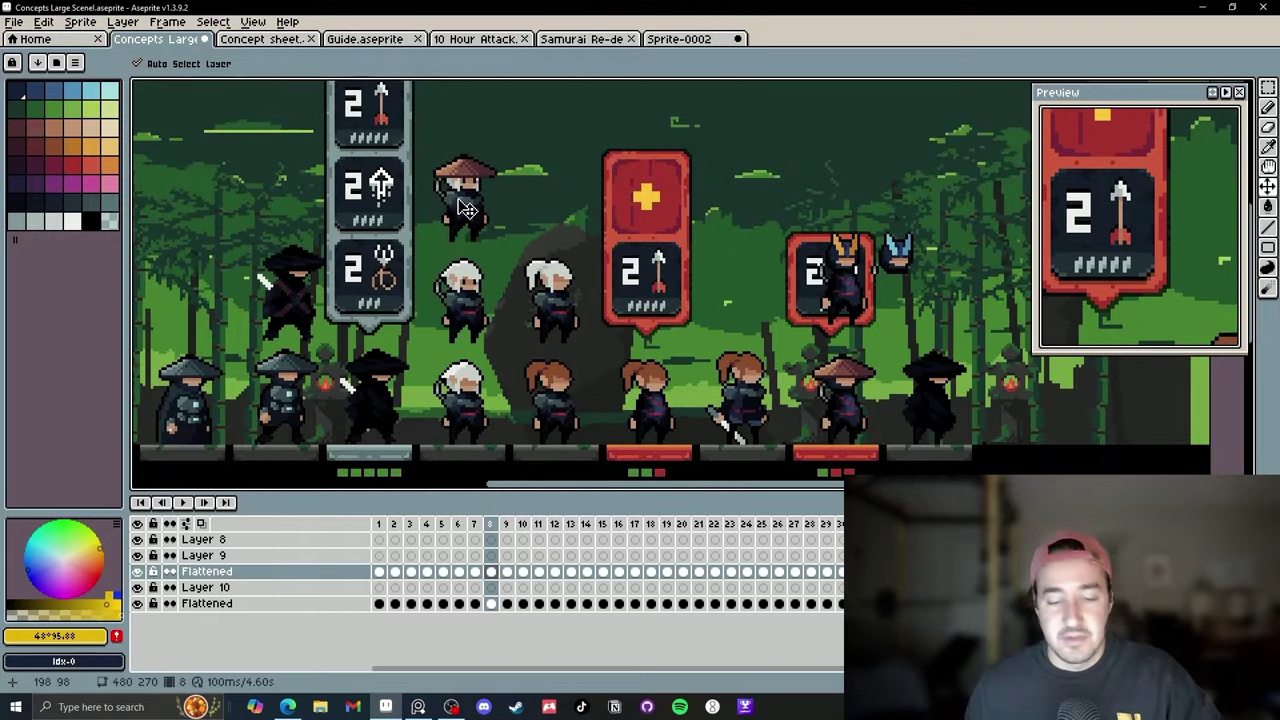
key(m)
drag(510, 252, 428, 113)
In Sprite-0002, clear the drawings on Layer 1 and Layer 2 and add new layers up to Layer 6.
click(683, 41)
scroll(442, 312, down, 2)
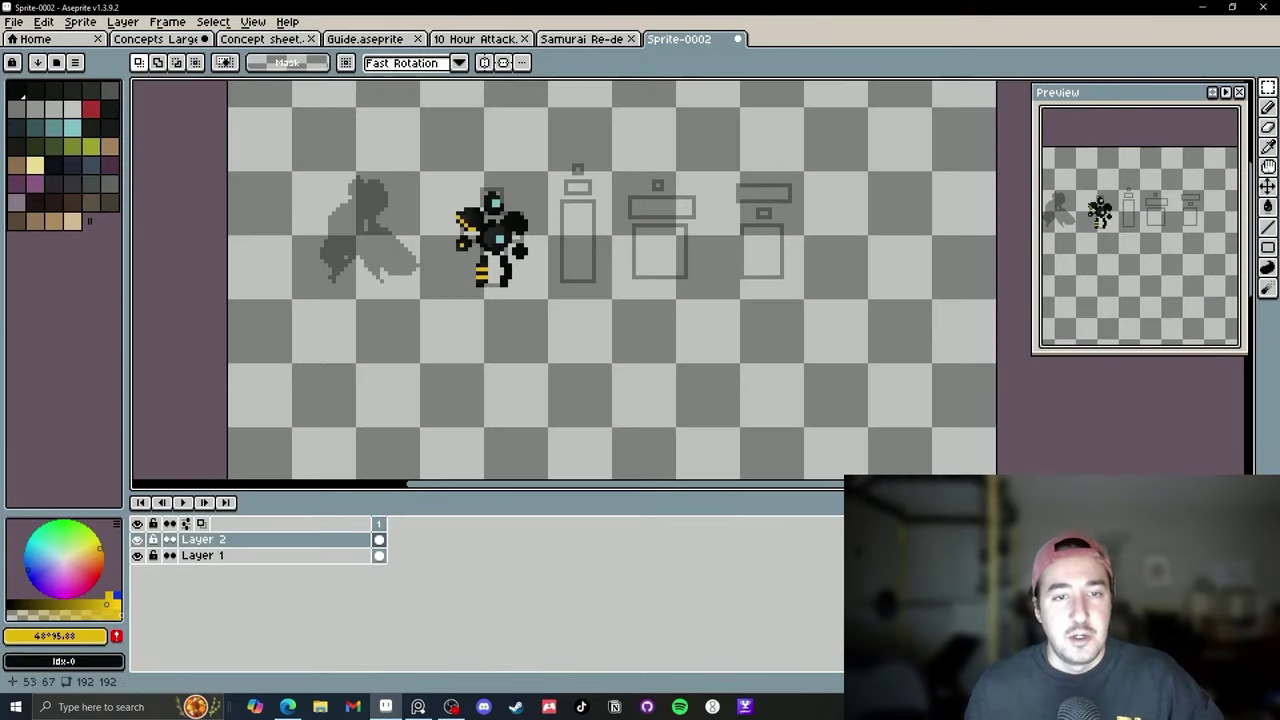
drag(380, 557, 380, 542)
key(shift+n)
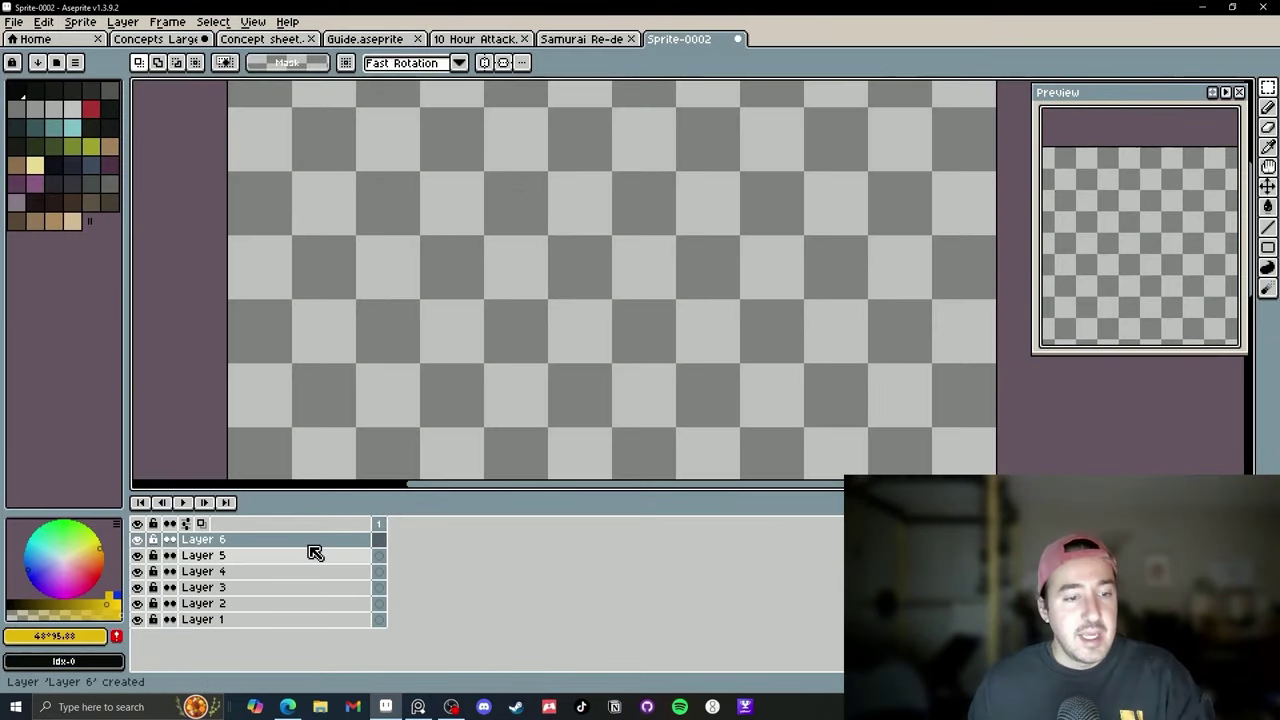
Paste the straw-hat character onto Layer 4 and place it near the middle of the canvas.
click(381, 572)
key(ctrl+v)
scroll(986, 400, down, 1)
drag(825, 428, 543, 432)
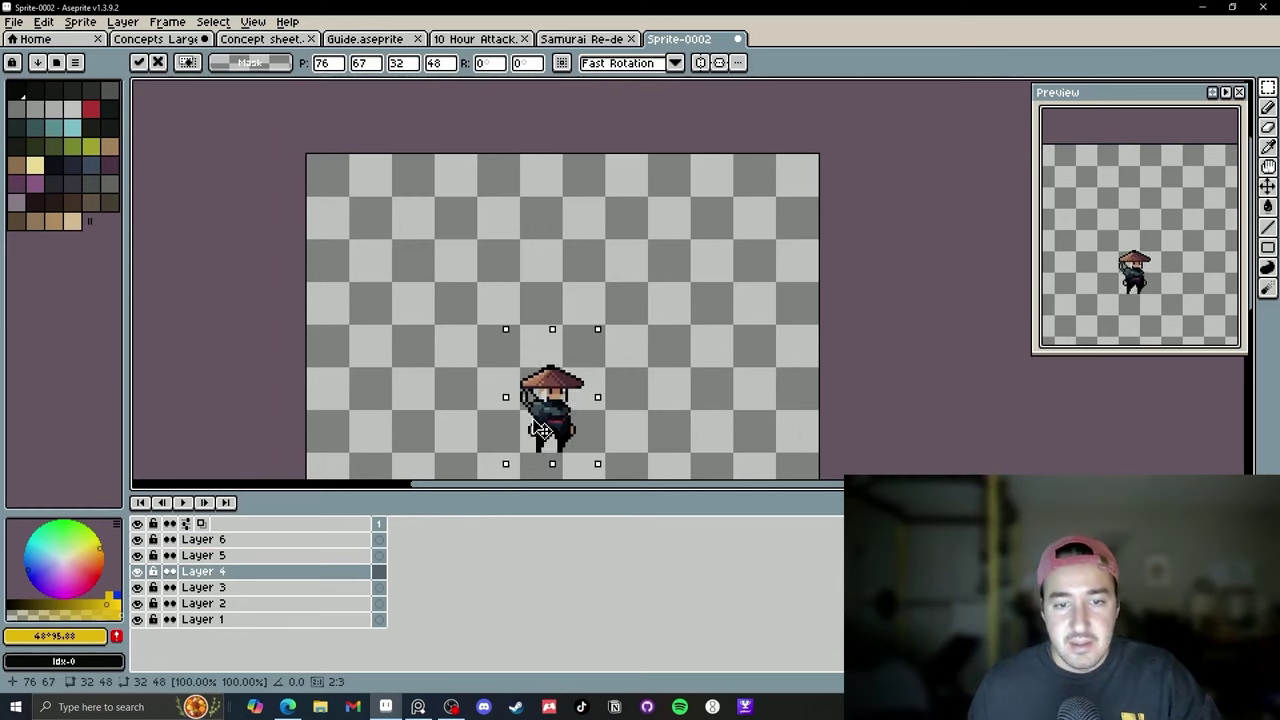
click(640, 369)
drag(640, 369, 639, 309)
scroll(588, 314, down, 1)
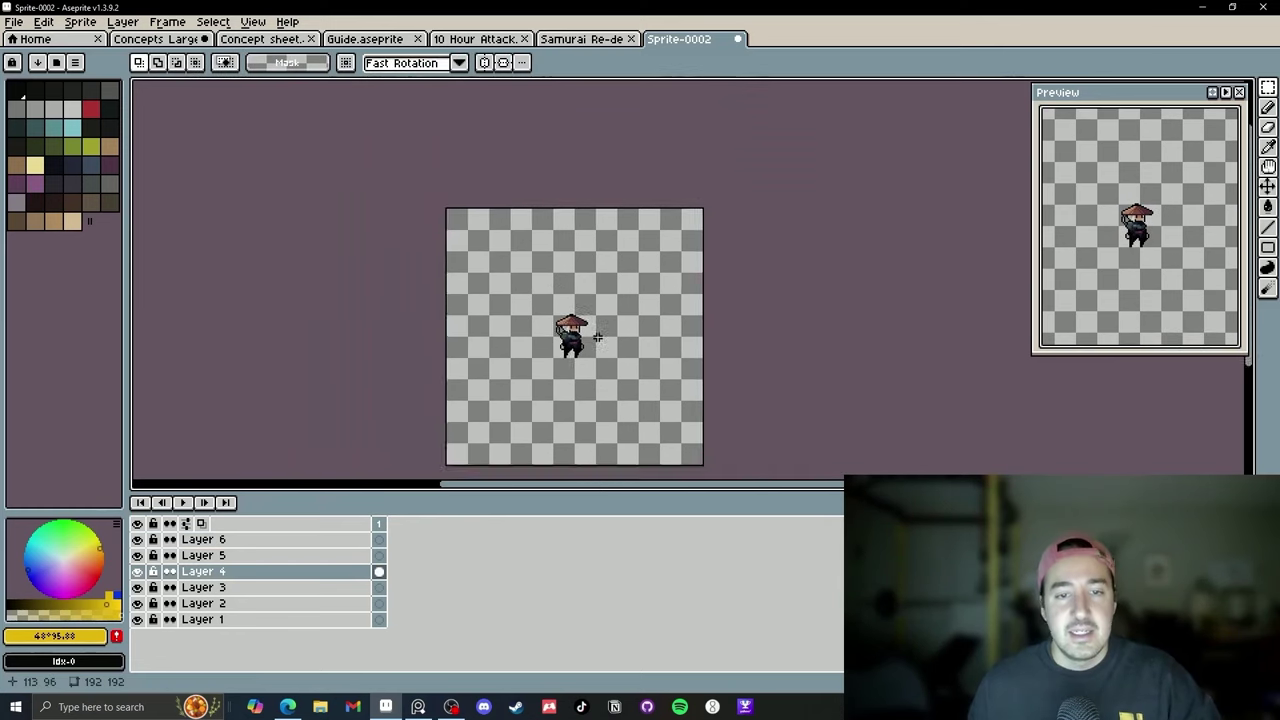
scroll(595, 335, up, 2)
Switch to the 10 Hour Attack document, enlarge the timeline and look through the layers of the VFX Stuff group.
click(474, 39)
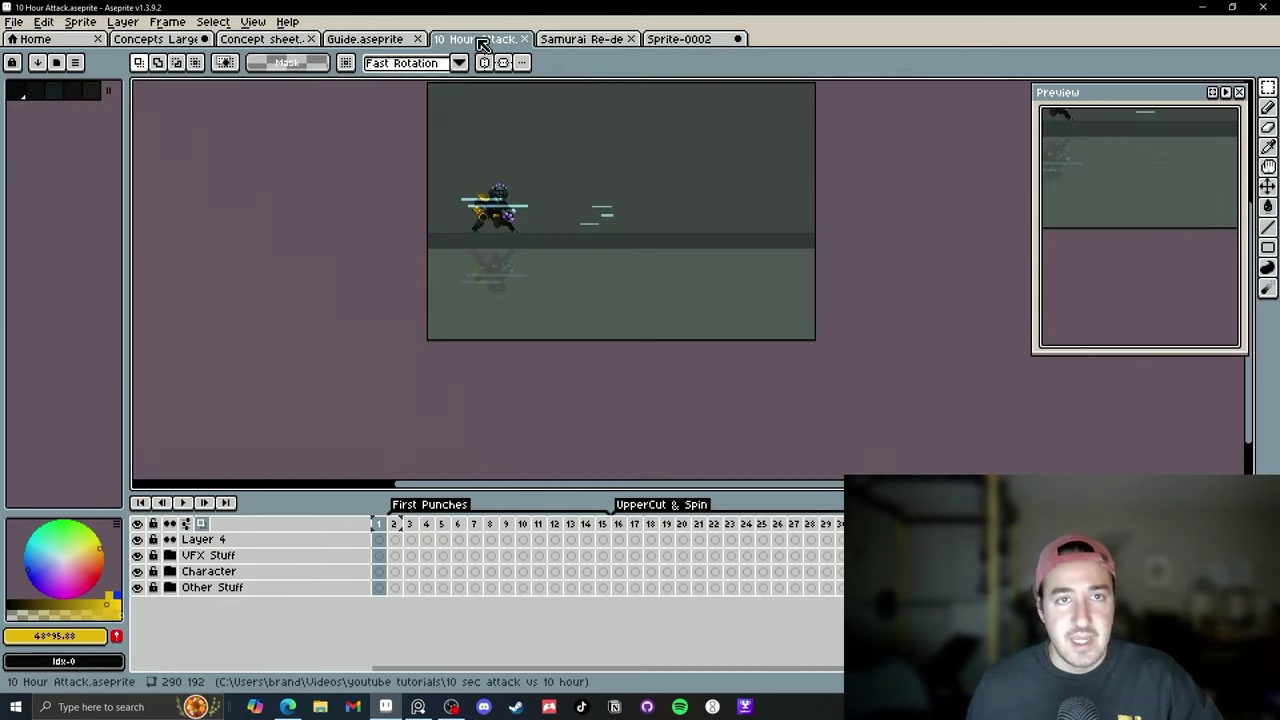
drag(338, 494, 336, 404)
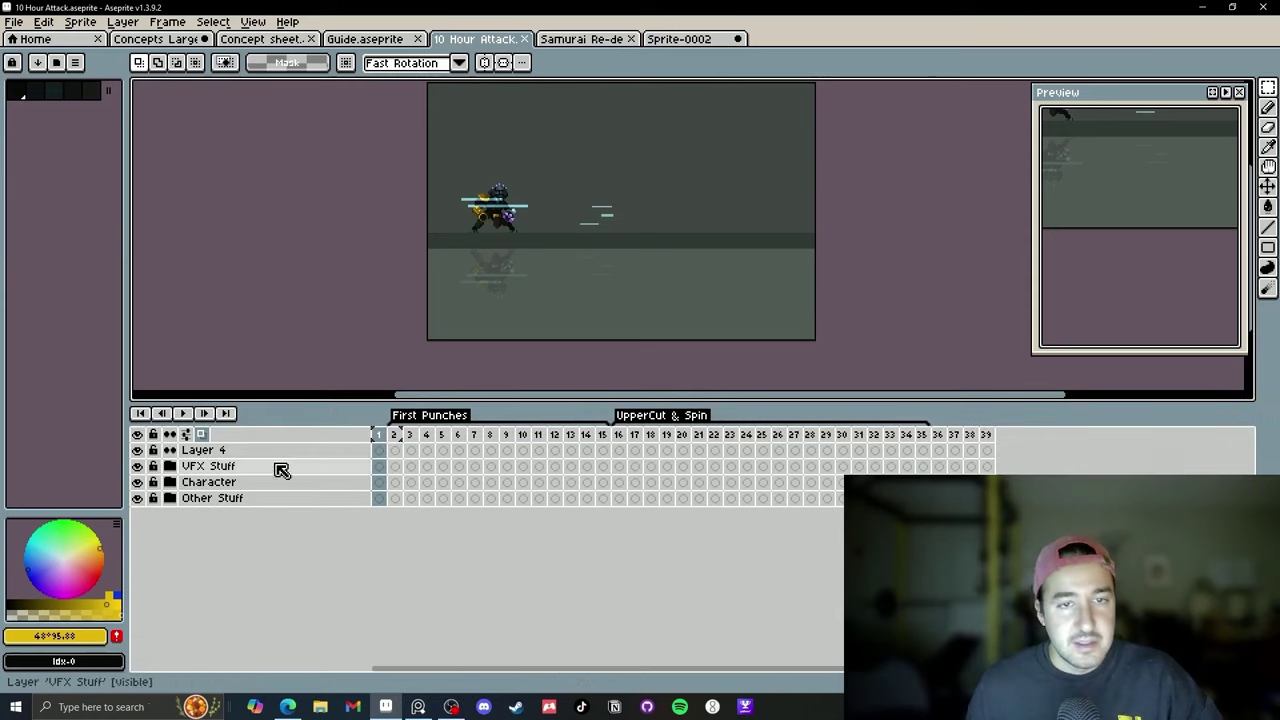
click(170, 467)
scroll(206, 534, down, 5)
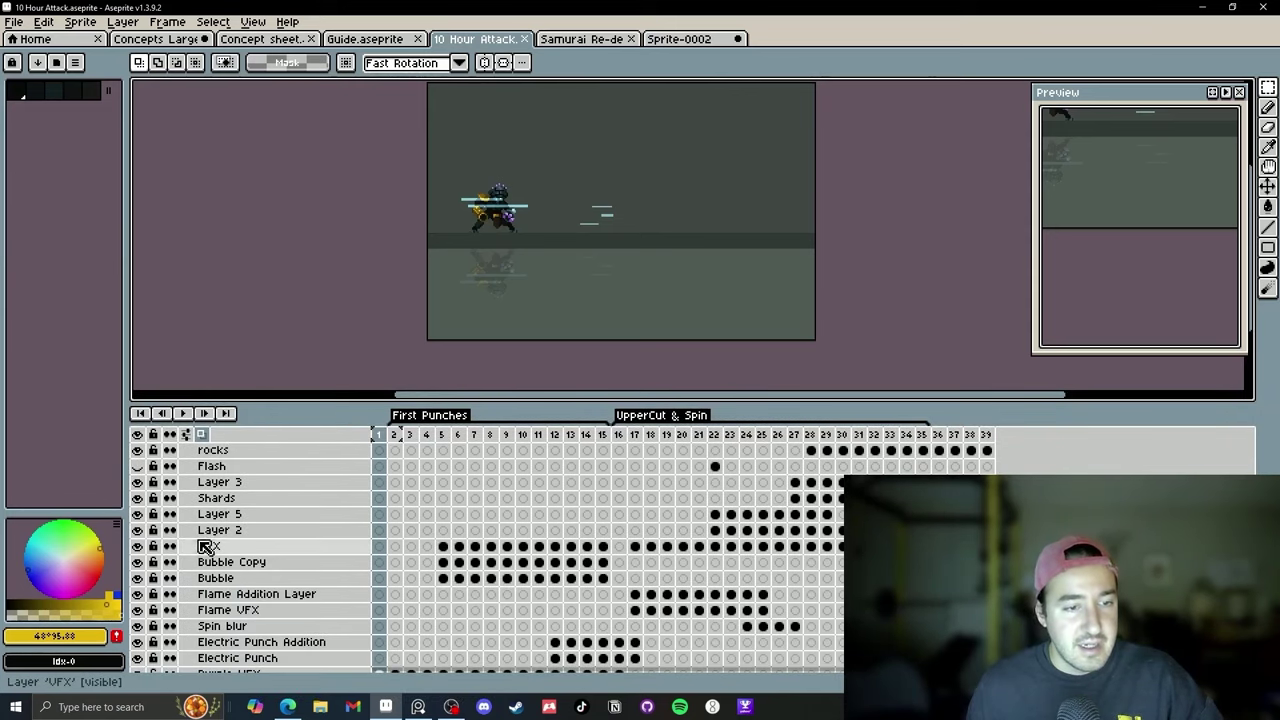
scroll(208, 545, up, 5)
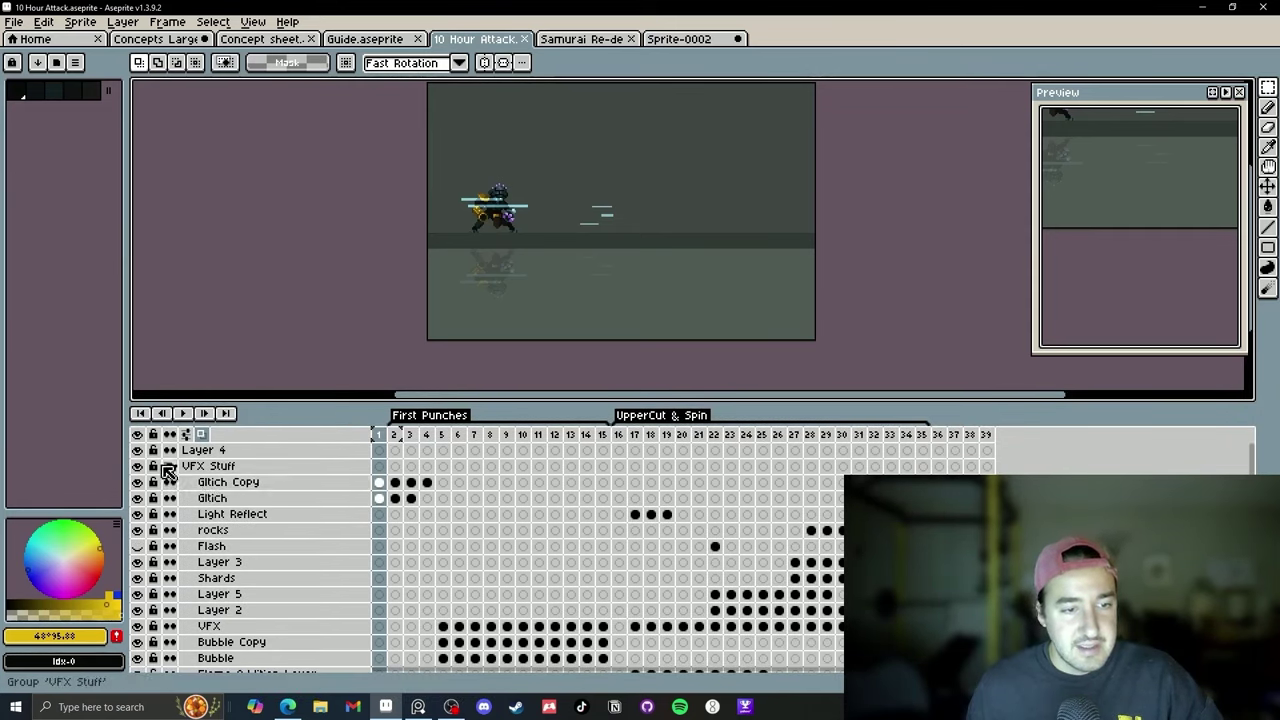
click(170, 466)
Hide the VFX Stuff group and toggle the Character group's body-part layers to examine how the fighter is split up.
click(170, 482)
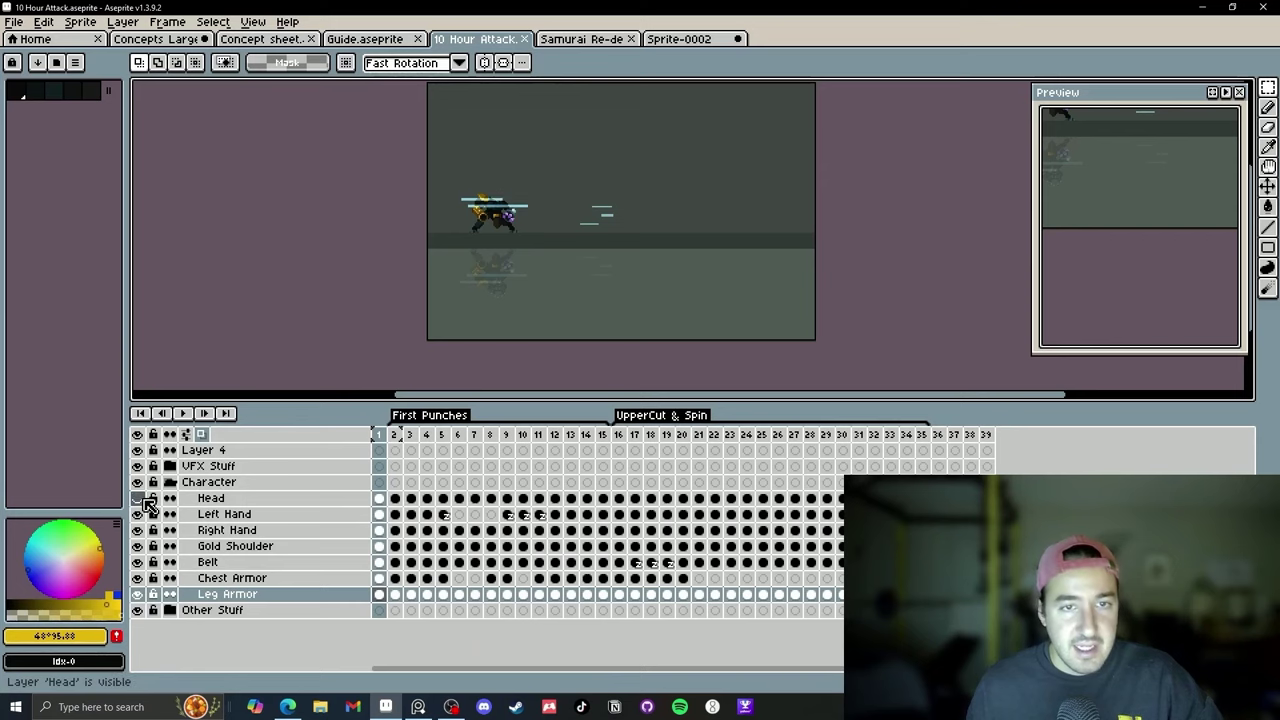
key(3)
click(139, 467)
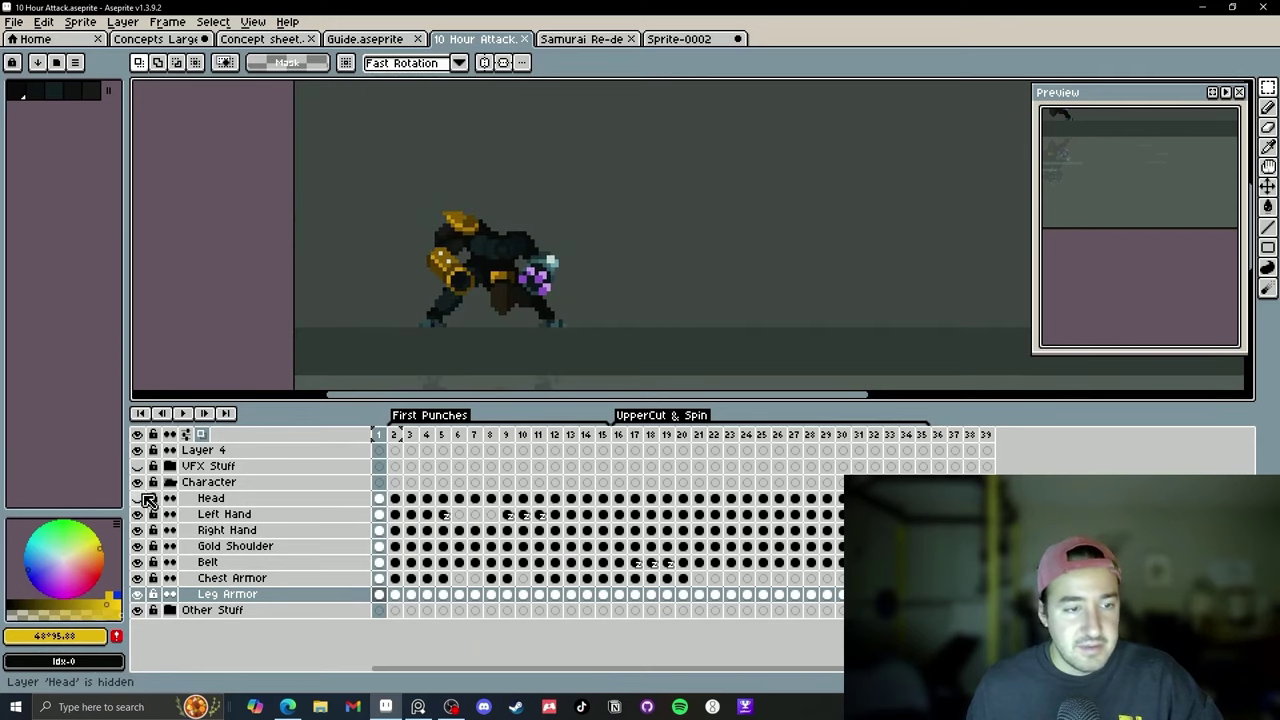
click(140, 499)
click(140, 499)
click(140, 499)
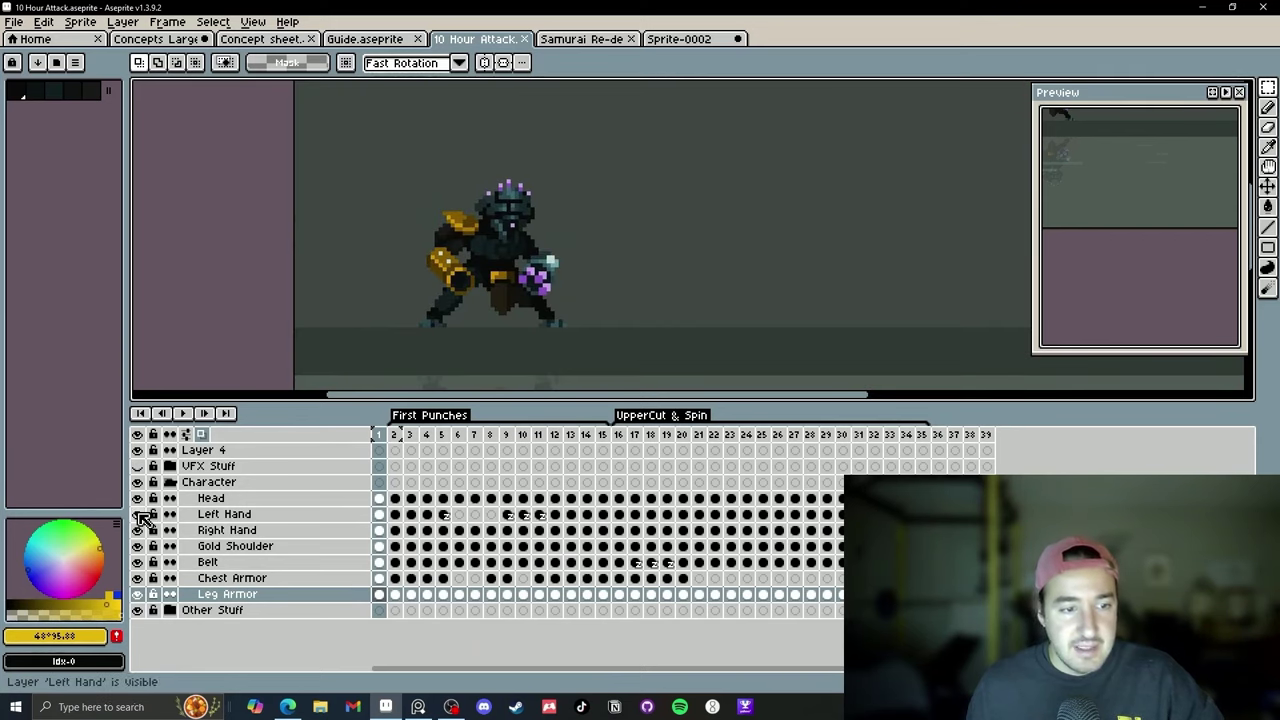
click(140, 531)
click(140, 531)
click(139, 547)
click(139, 547)
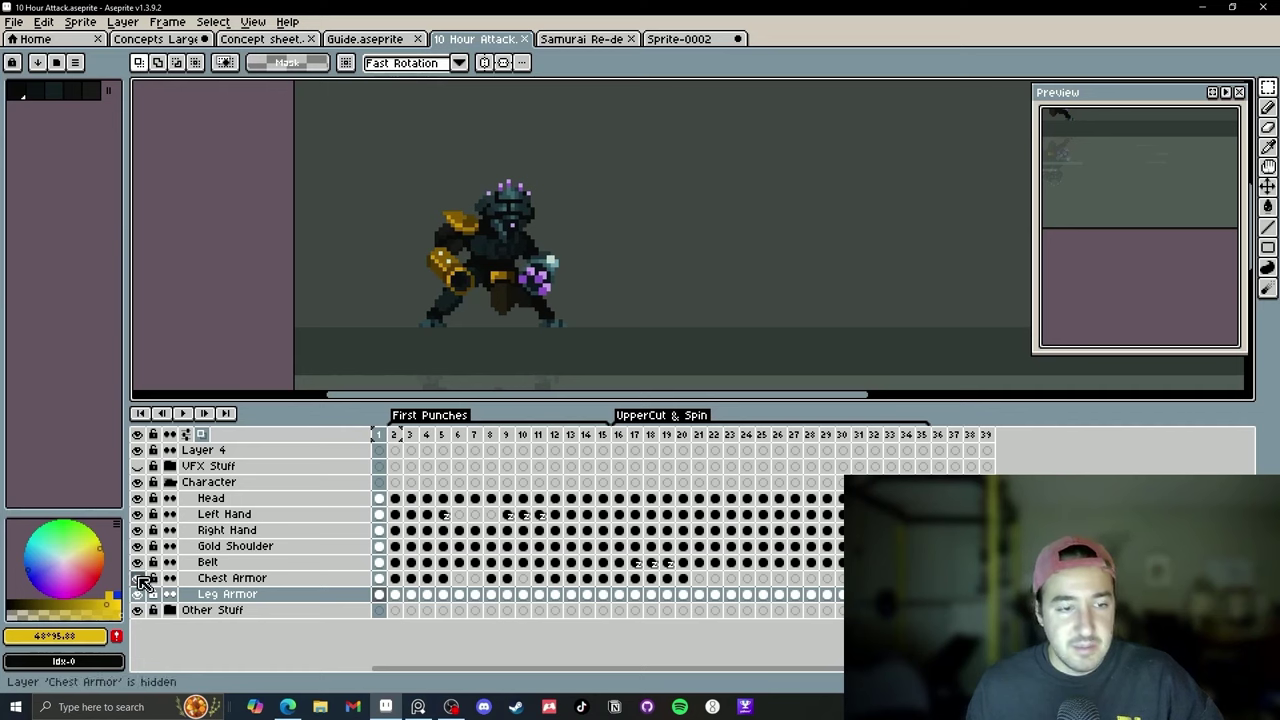
Examine the Other Stuff group by toggling the Silhouette layer off and on, and collapse the open groups.
click(170, 610)
scroll(150, 590, down, 3)
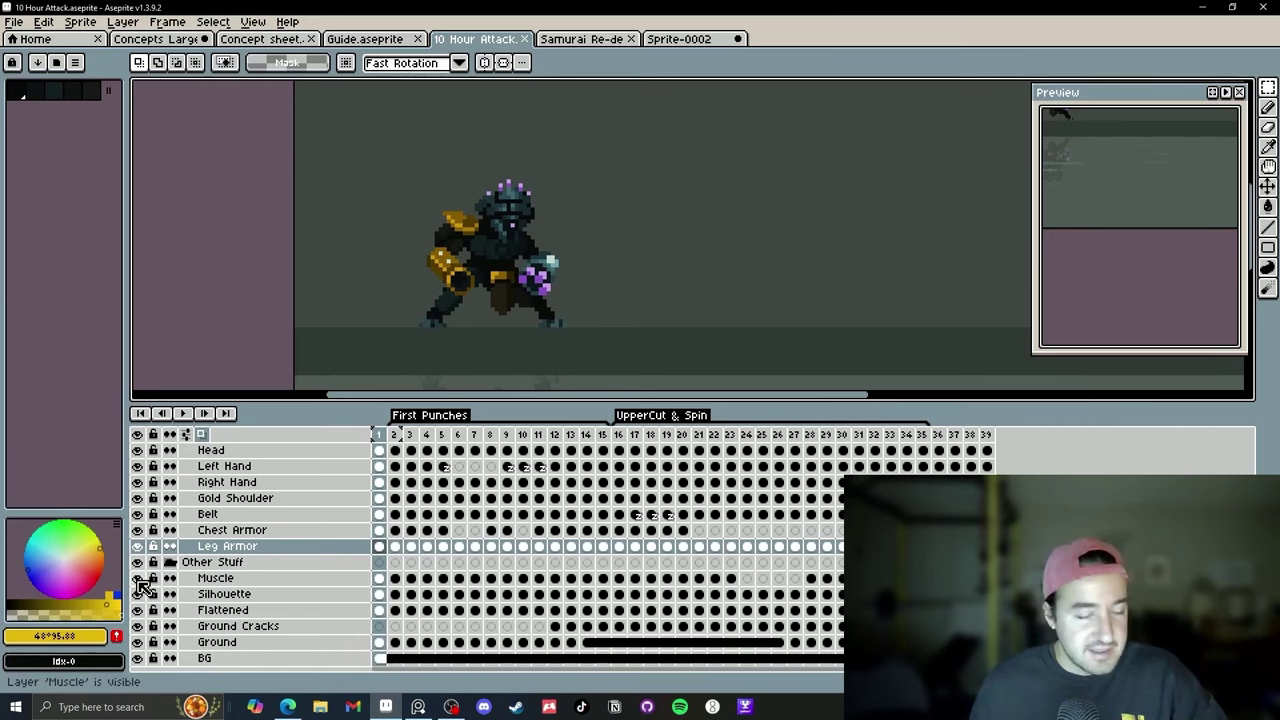
click(138, 594)
click(138, 594)
click(138, 594)
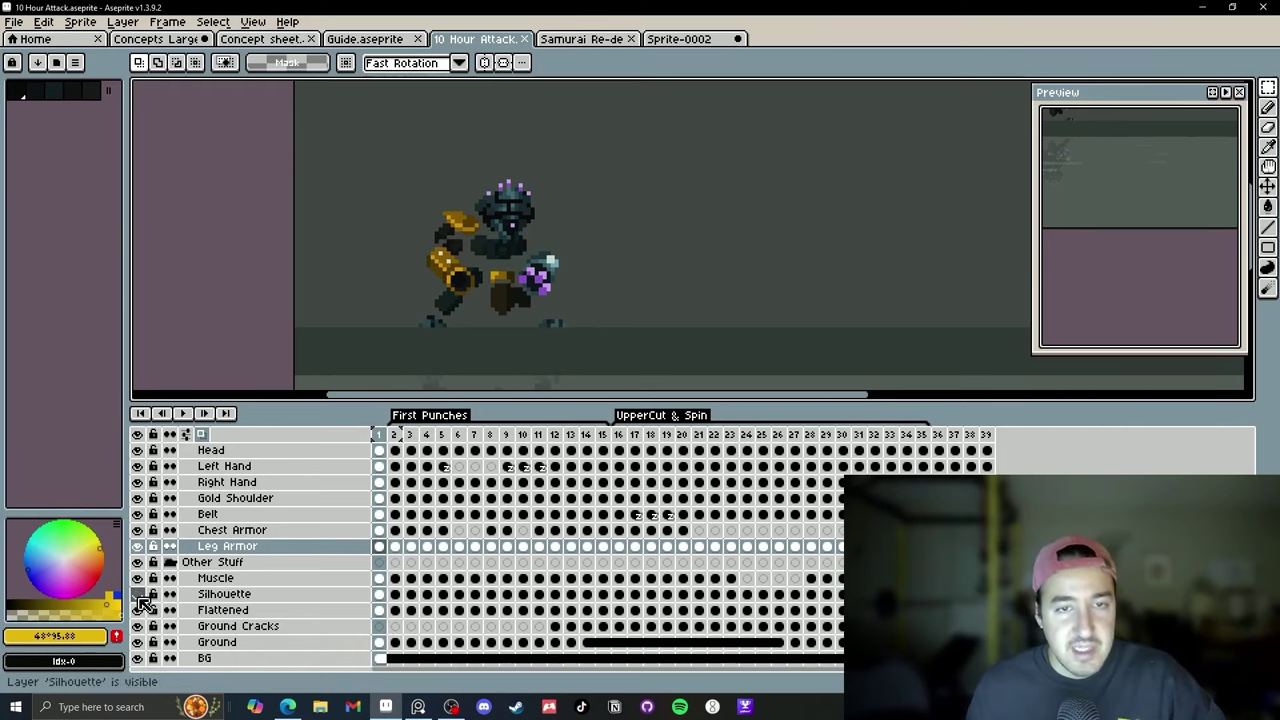
click(138, 594)
click(138, 596)
click(138, 596)
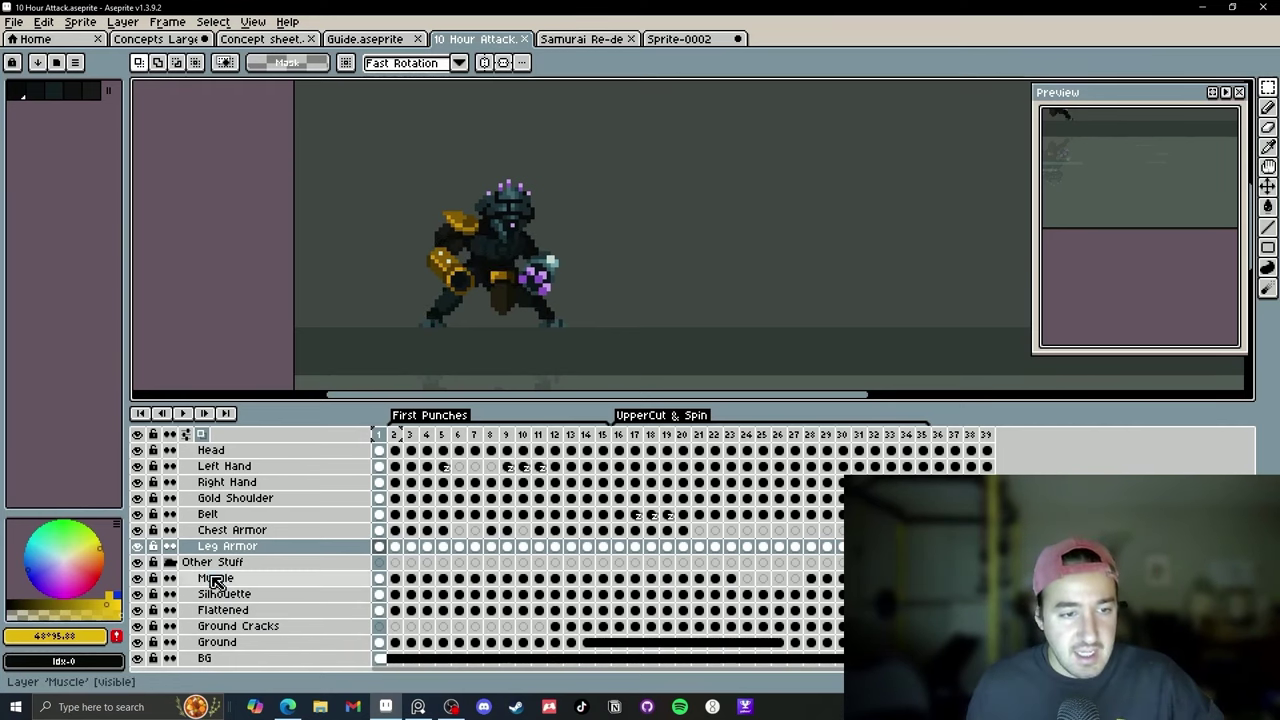
scroll(212, 580, up, 3)
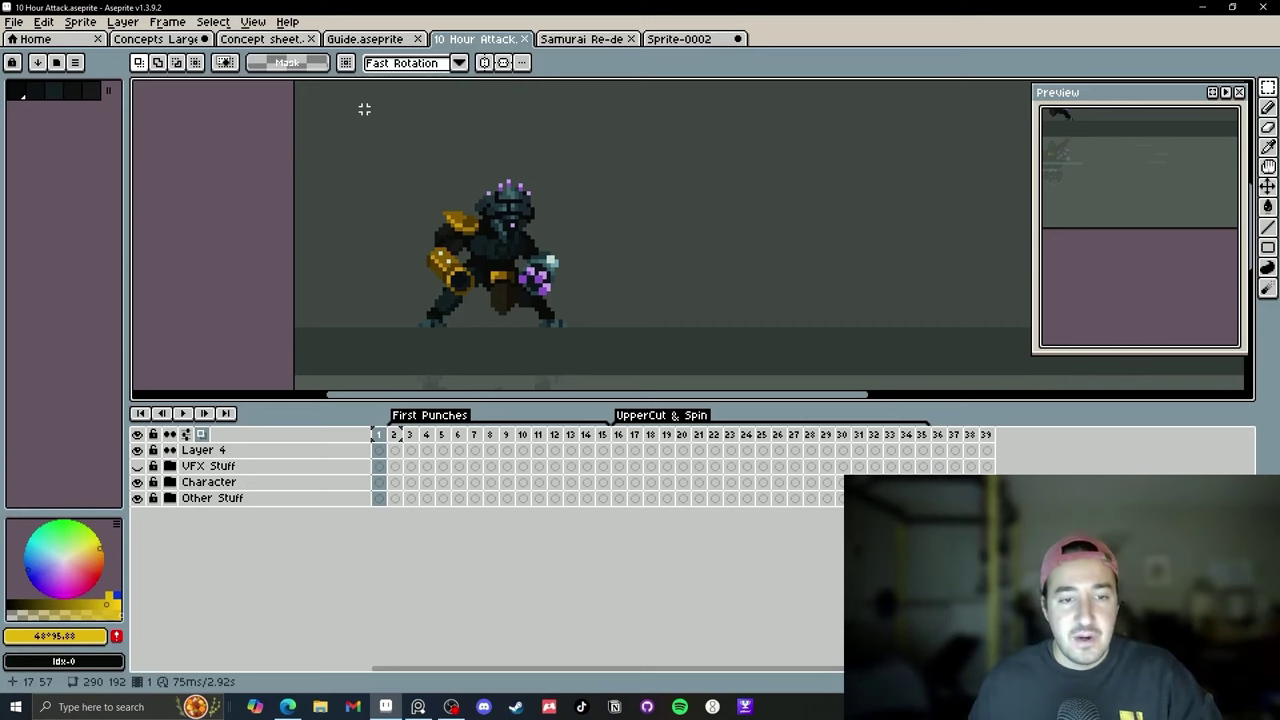
Back in Sprite-0002, select the character's hat and head and move them in place from Layer 4 to Layer 5.
click(676, 39)
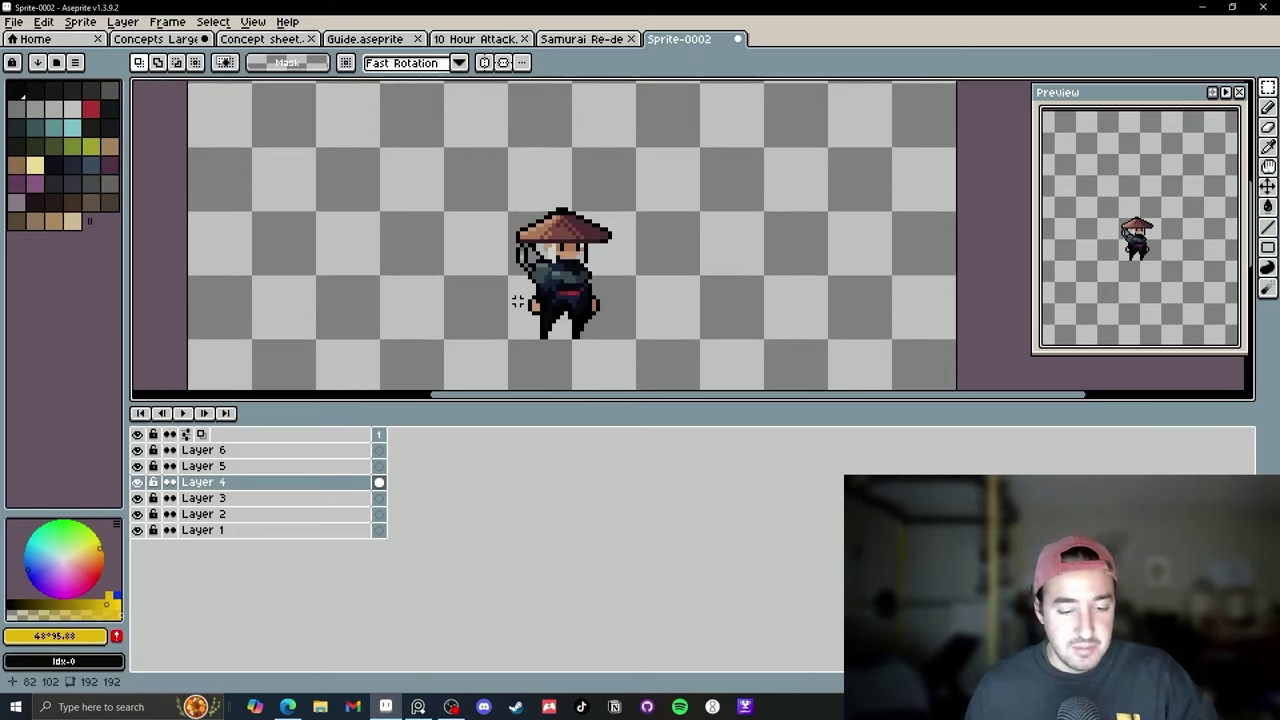
key(v)
scroll(570, 268, up, 2)
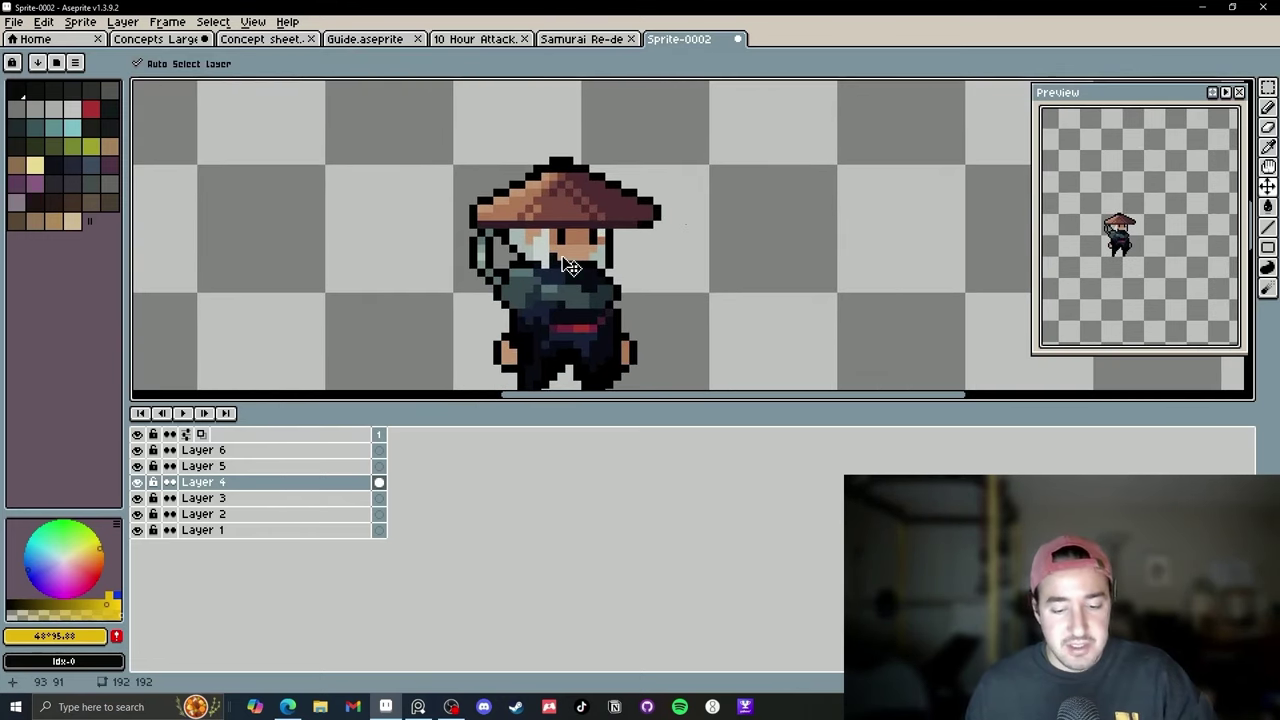
key(m)
drag(397, 133, 455, 276)
scroll(688, 226, up, 1)
scroll(641, 264, up, 2)
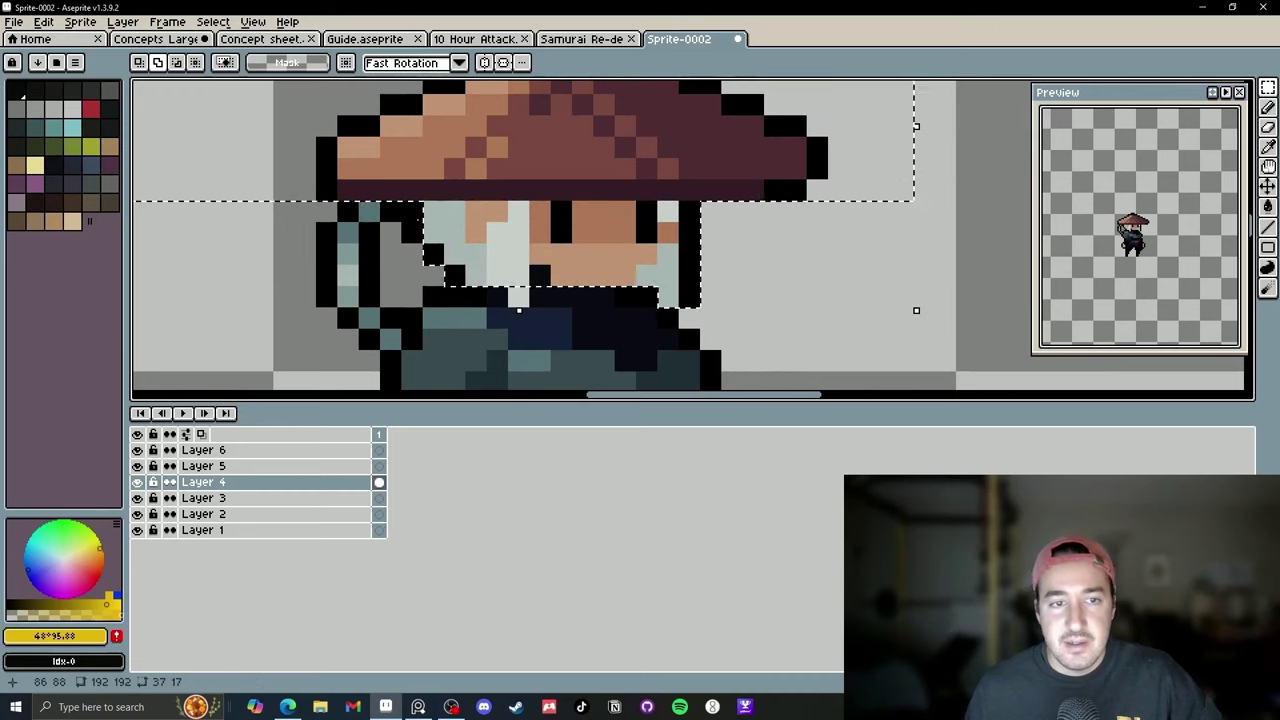
drag(411, 231, 411, 213)
scroll(560, 243, down, 4)
key(ctrl+c)
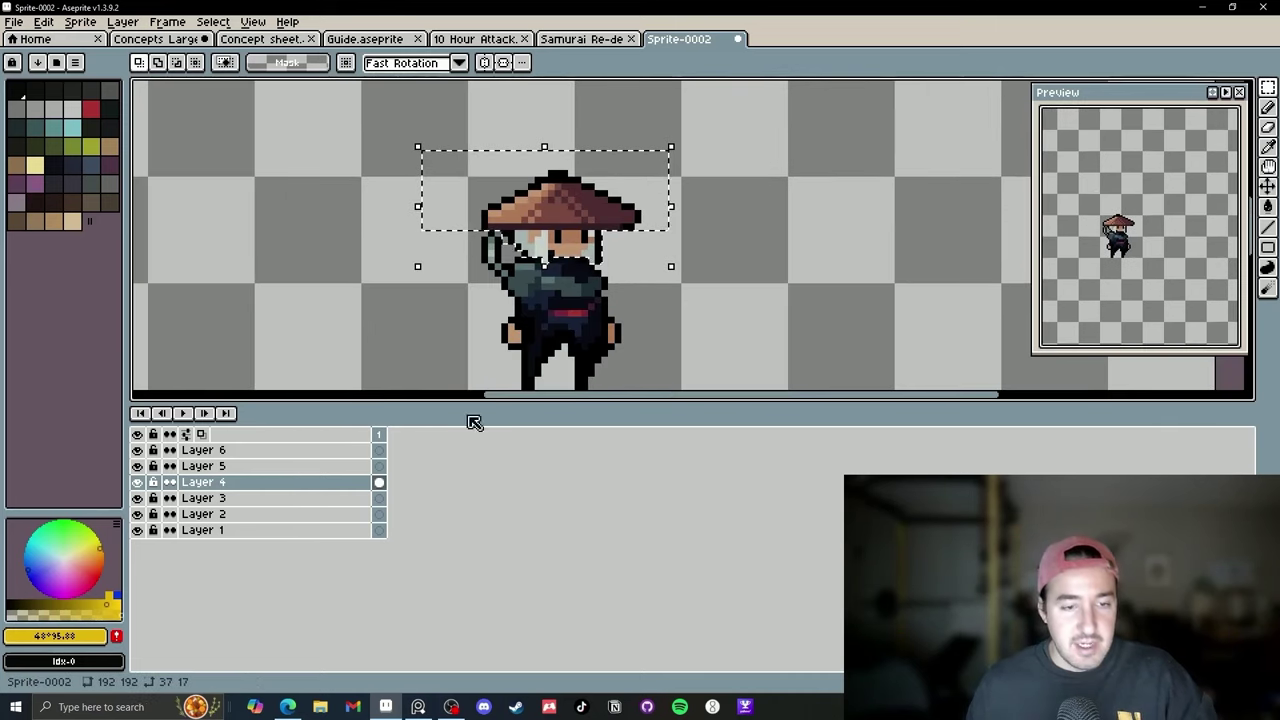
click(380, 467)
key(ctrl+v)
click(381, 482)
key(ctrl+d)
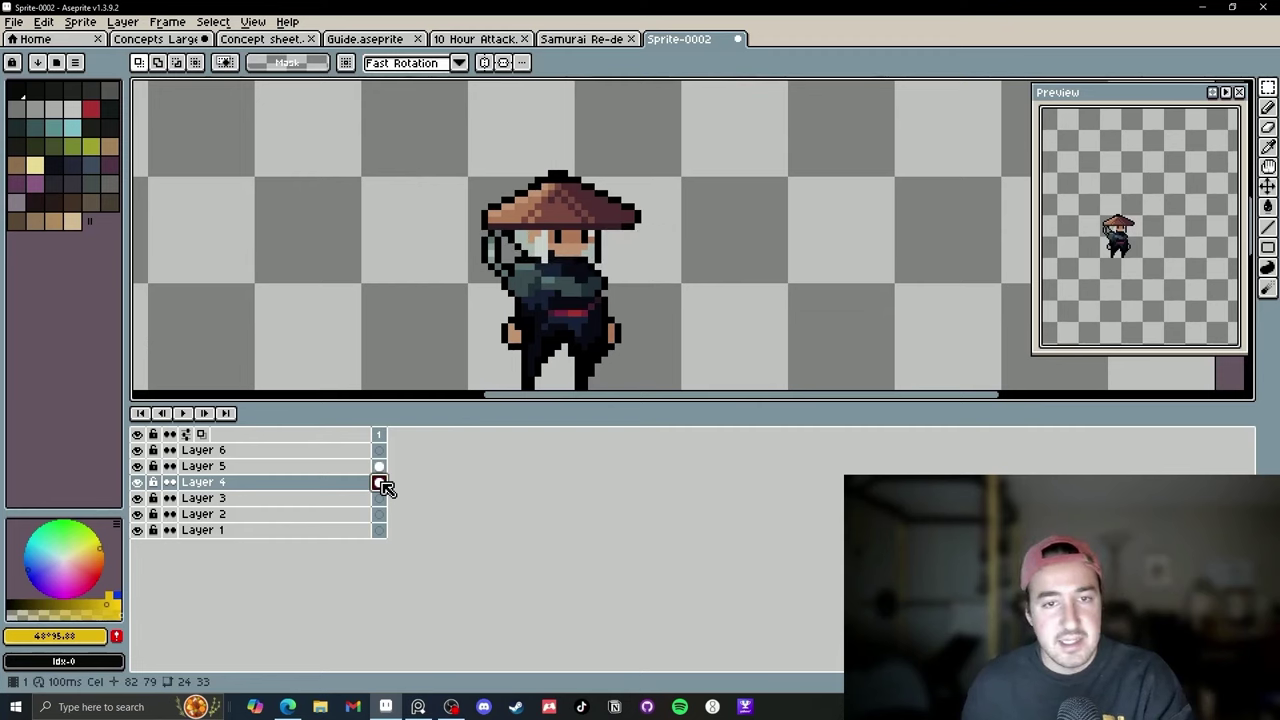
Toggle Layer 5 off and on to check the separated head.
click(139, 466)
click(139, 466)
click(139, 466)
click(139, 466)
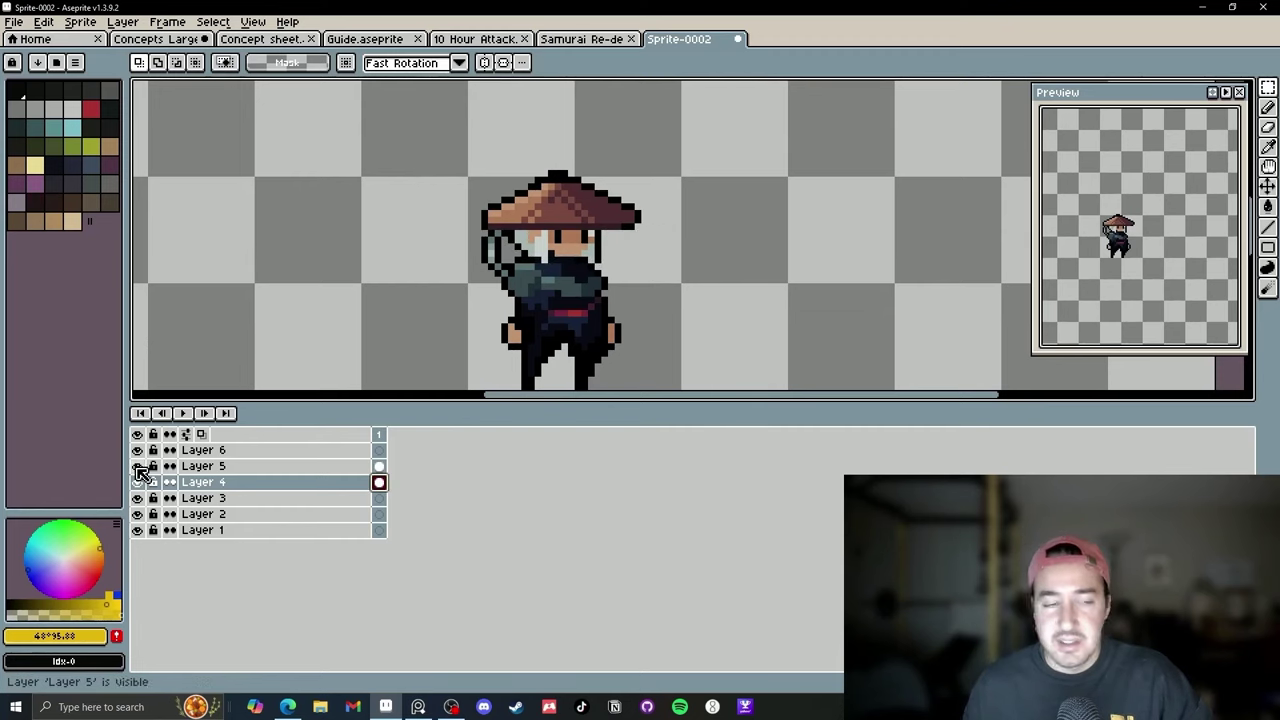
Rename Layer 5 as Head and Layer 4 as Body.
double_click(200, 466)
text(Head)
key(Return)
double_click(225, 485)
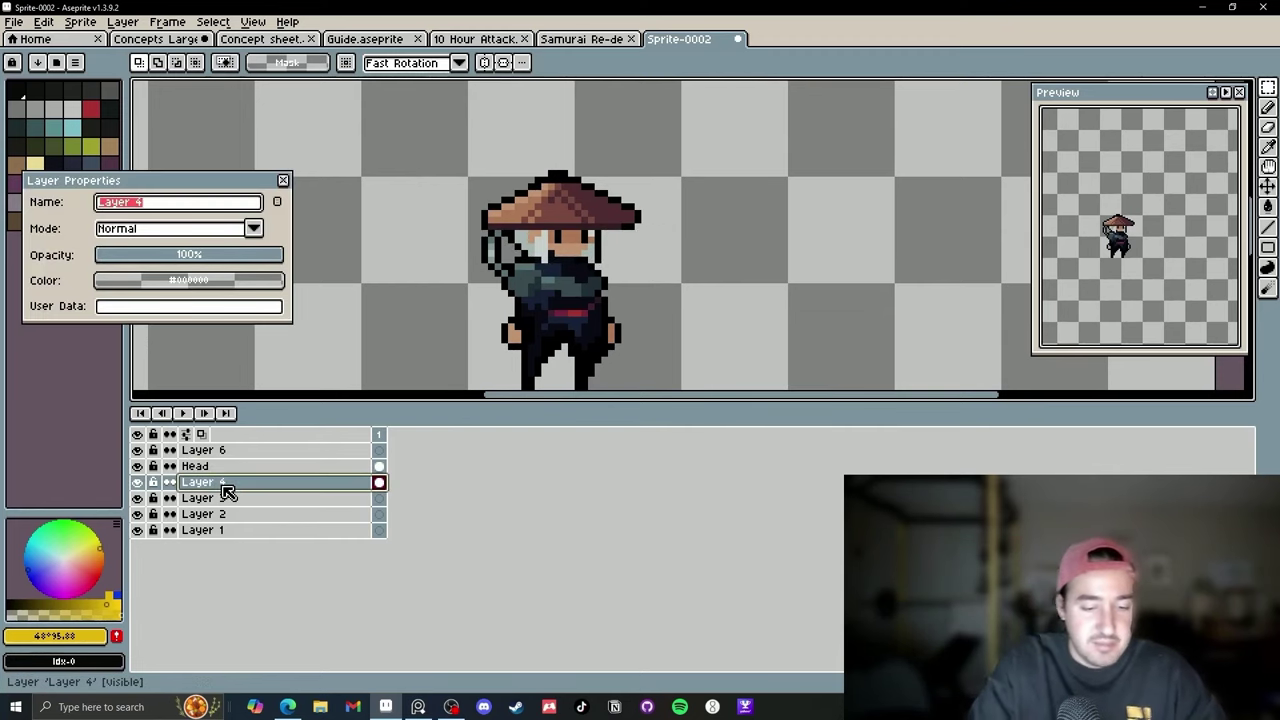
text(Body)
key(Return)
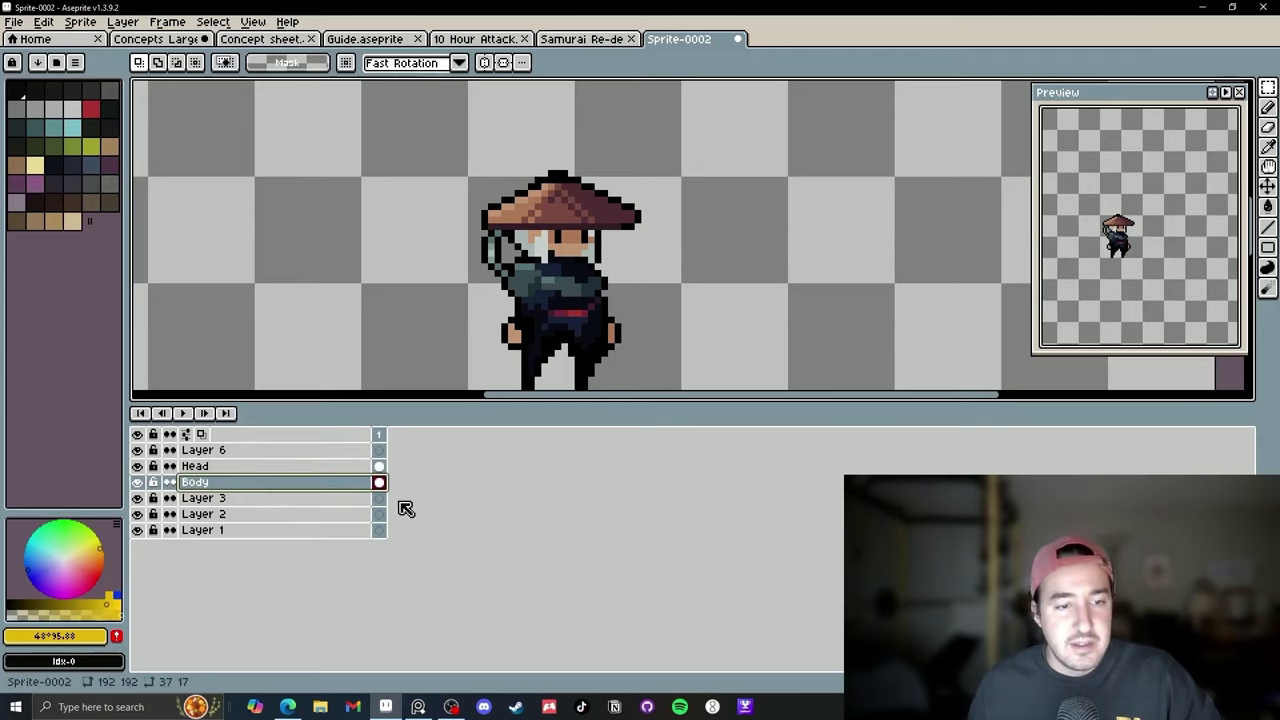
Select the looped wire behind the character's shoulder and move it in place from the Body layer to Layer 3.
scroll(470, 303, up, 4)
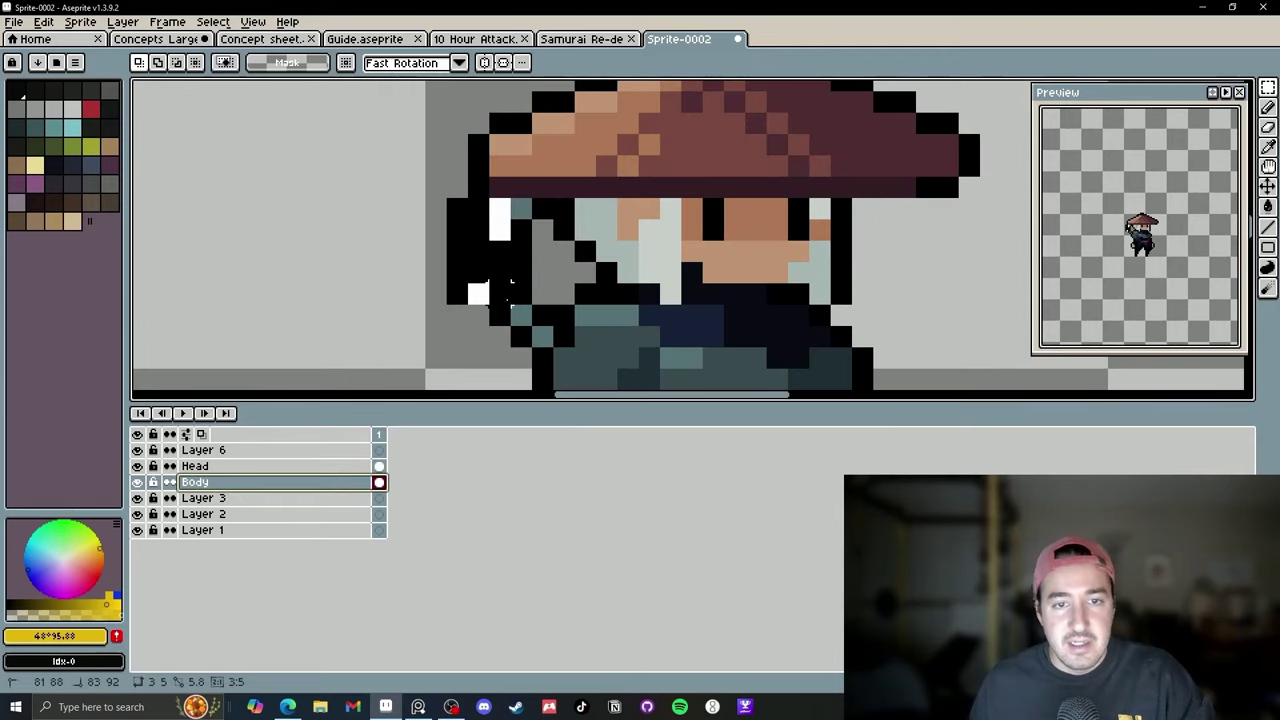
drag(446, 198, 543, 338)
shift+click(543, 315)
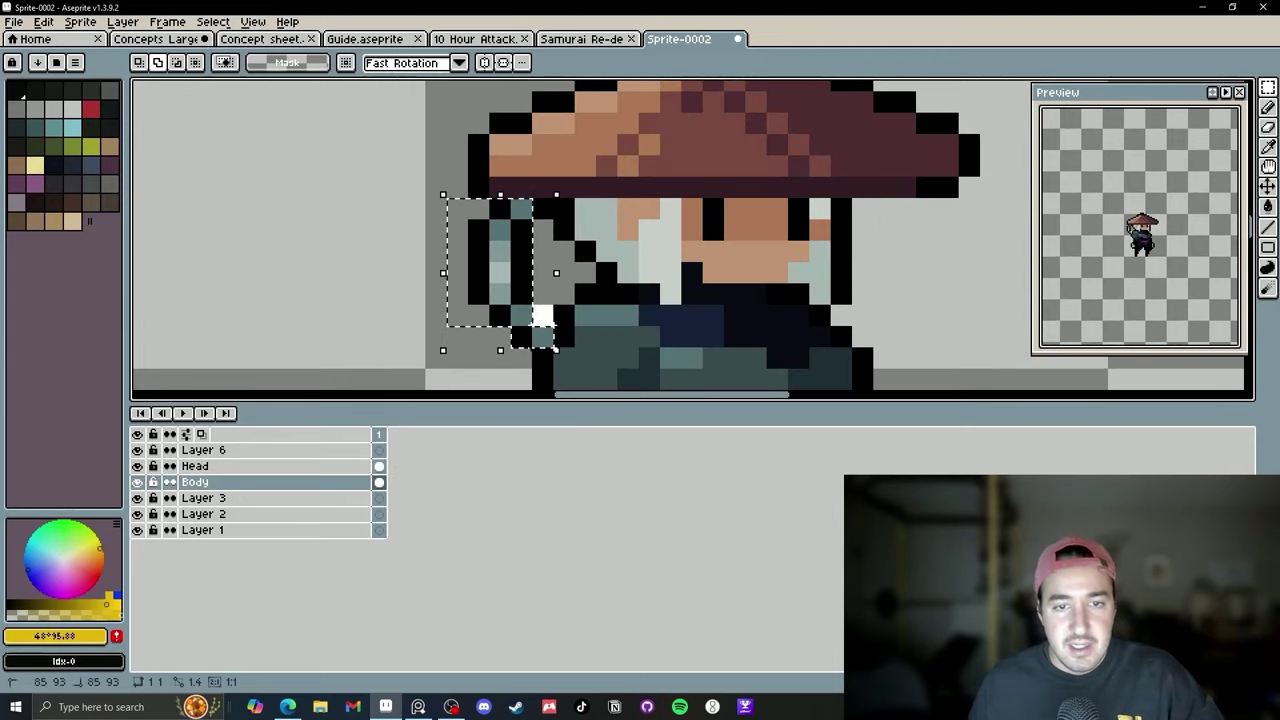
click(341, 500)
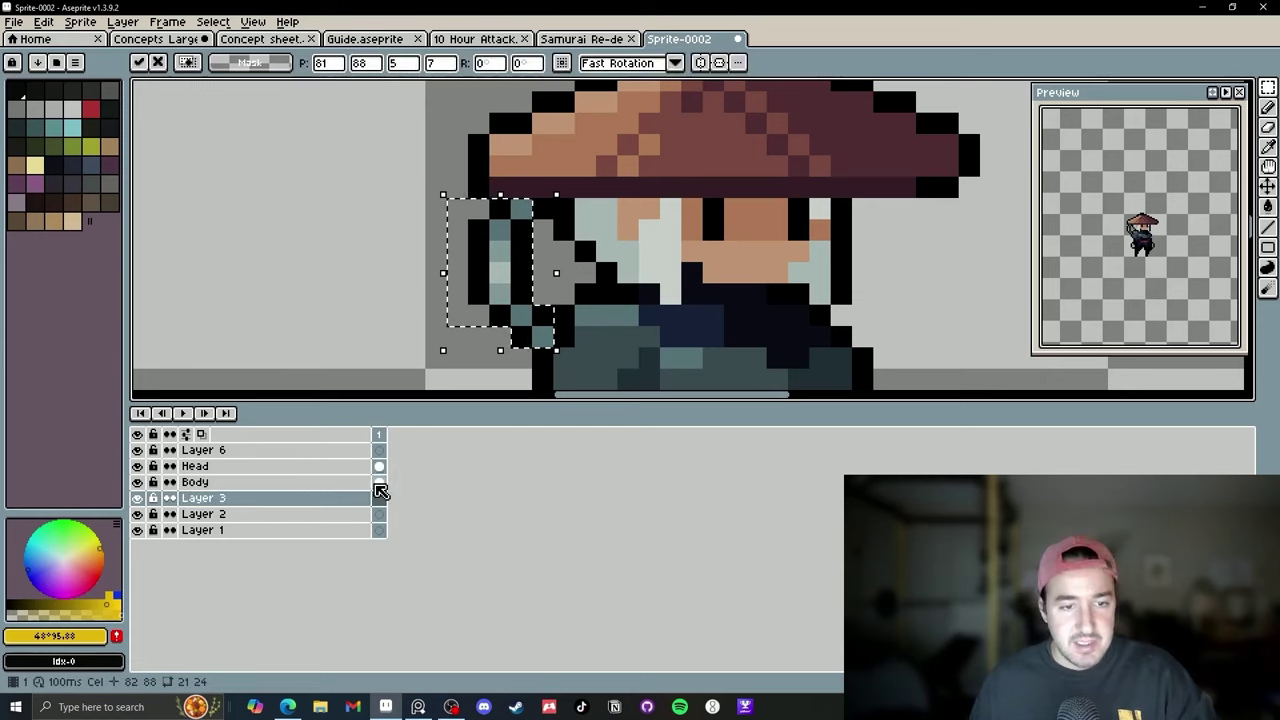
click(379, 483)
key(ctrl+d)
Rename Layer 3 as Wire and toggle its visibility to check the separated piece.
click(287, 500)
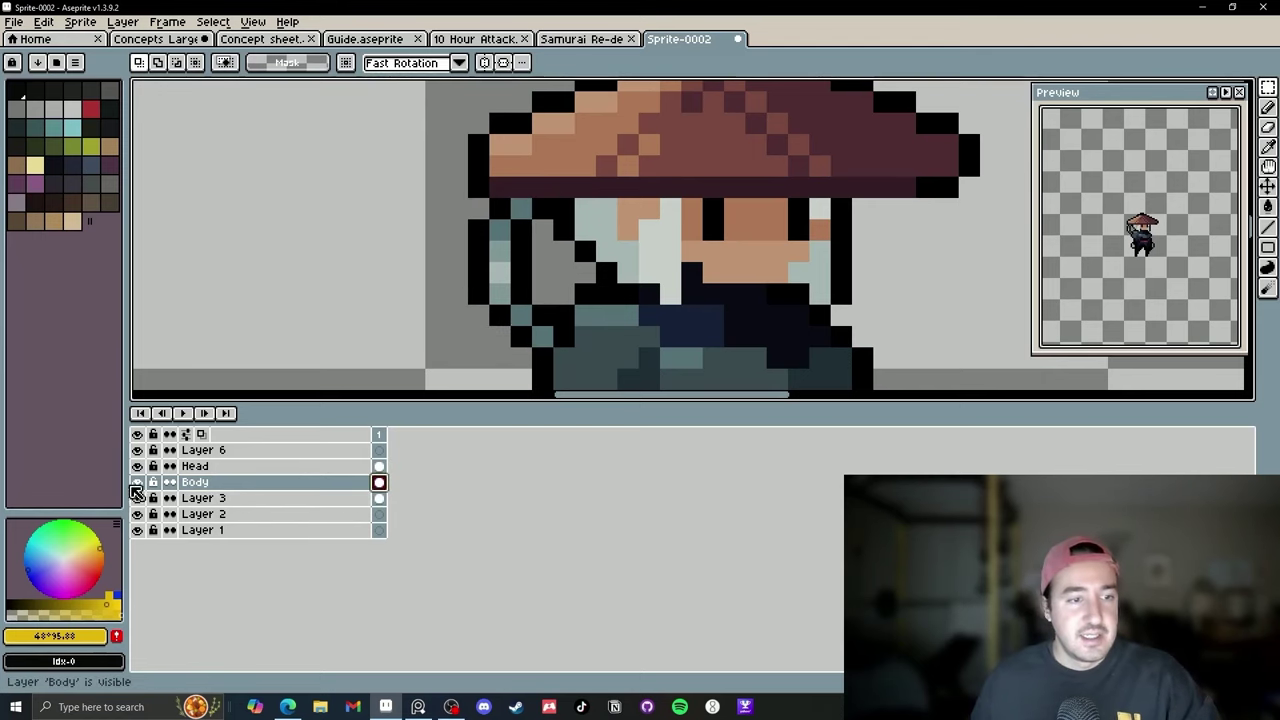
double_click(287, 500)
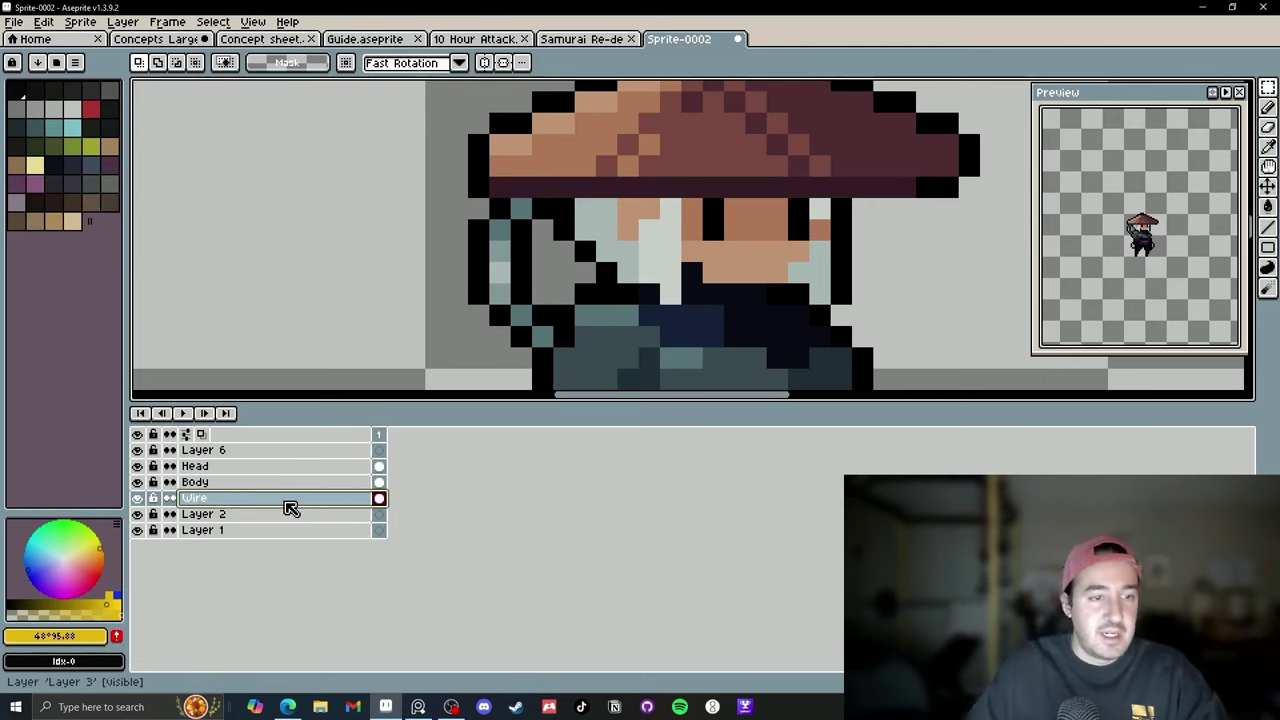
key(Return)
click(139, 499)
click(139, 499)
click(139, 499)
click(139, 499)
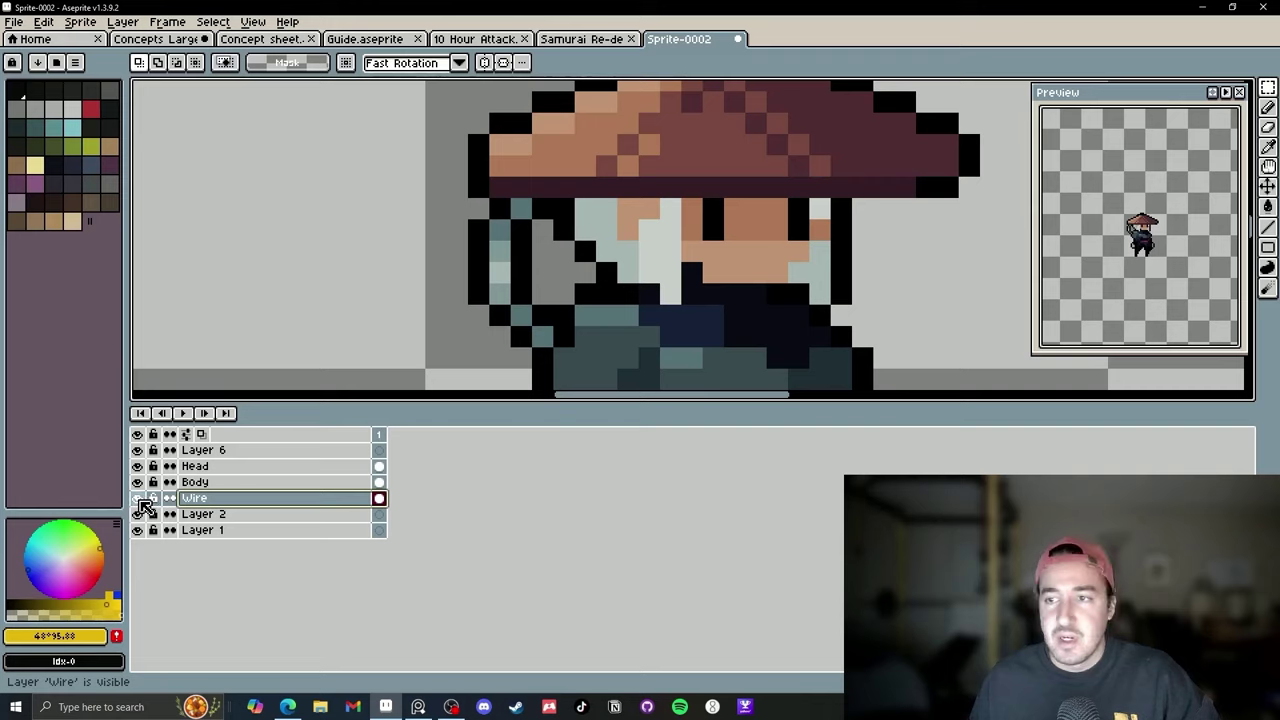
scroll(420, 300, down, 4)
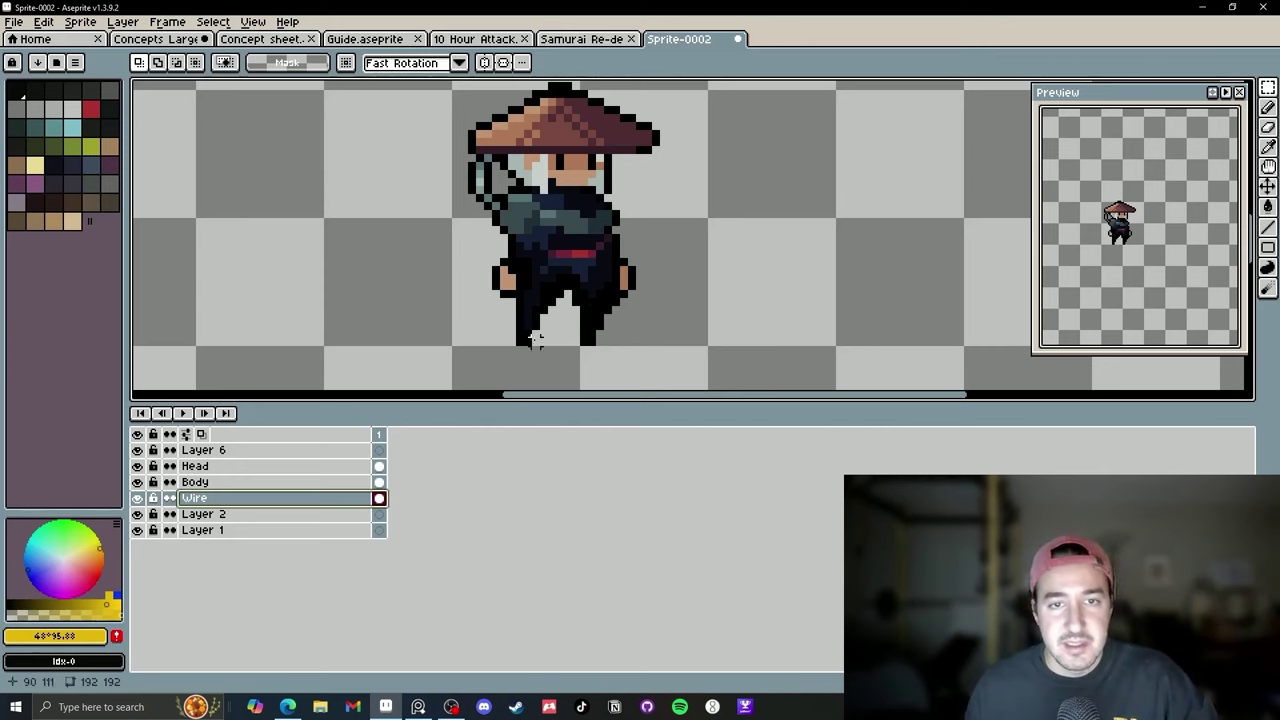
drag(552, 230, 507, 243)
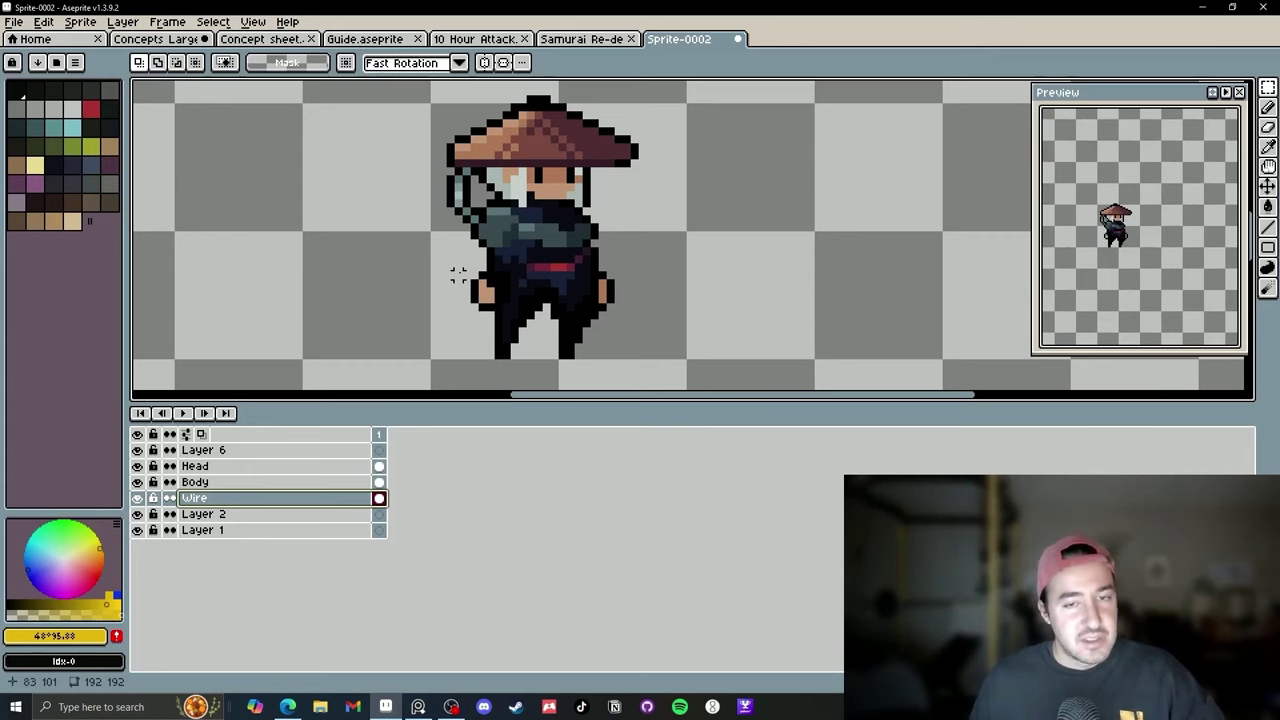
drag(499, 212, 489, 209)
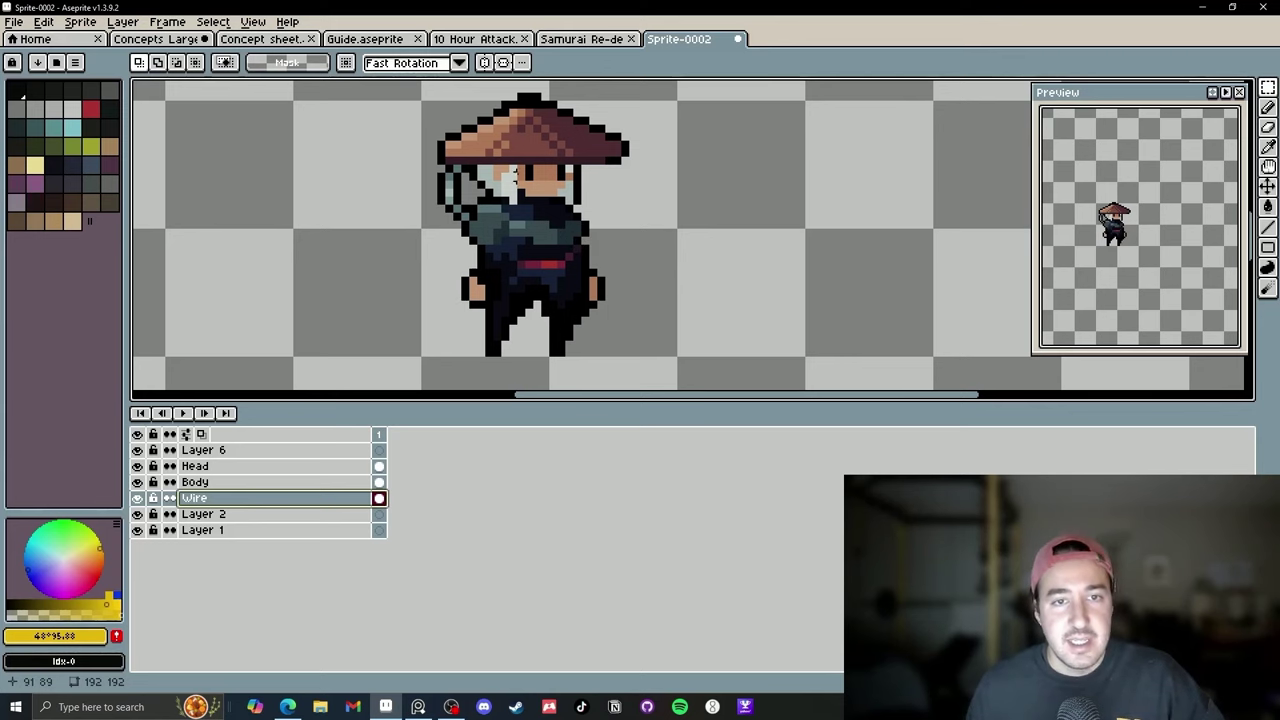
Move the pale hair strand beside the face from the Head layer to Layer 6 in place and rename Layer 6 as Hair.
scroll(516, 172, up, 2)
key(w)
ctrl+click(519, 184)
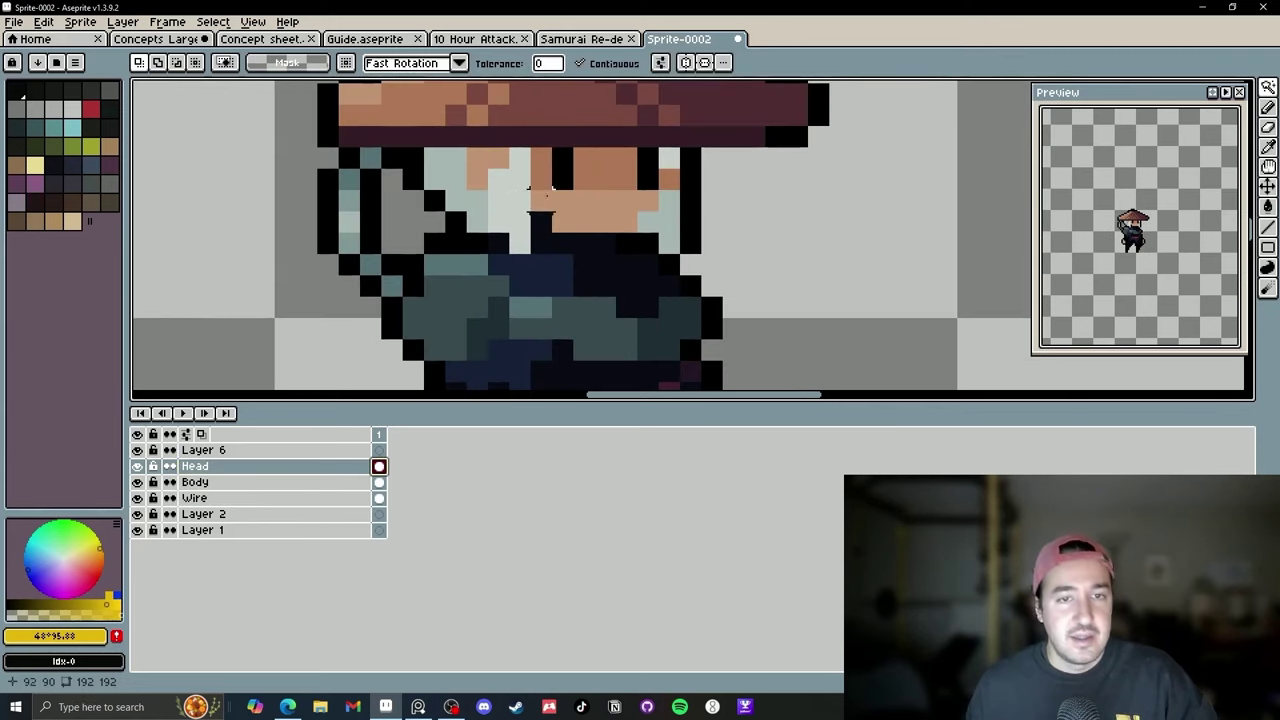
click(522, 204)
drag(523, 206, 497, 224)
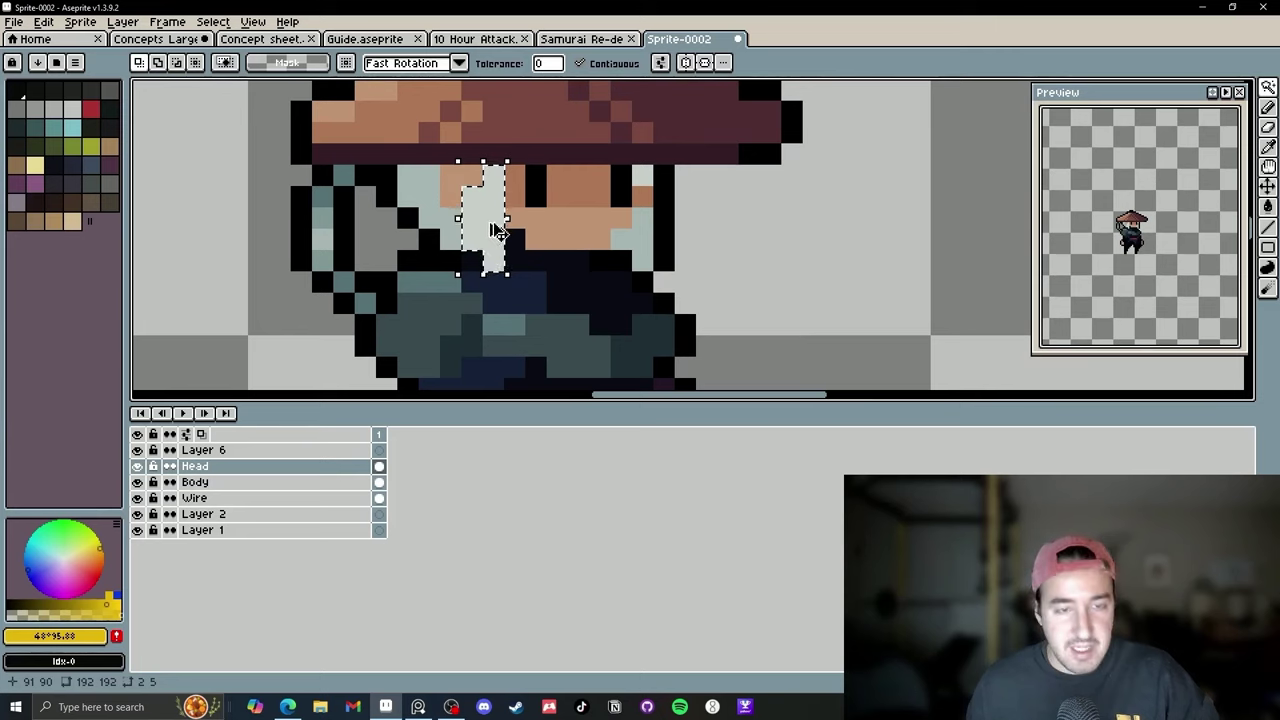
double_click(223, 451)
text(Hair)
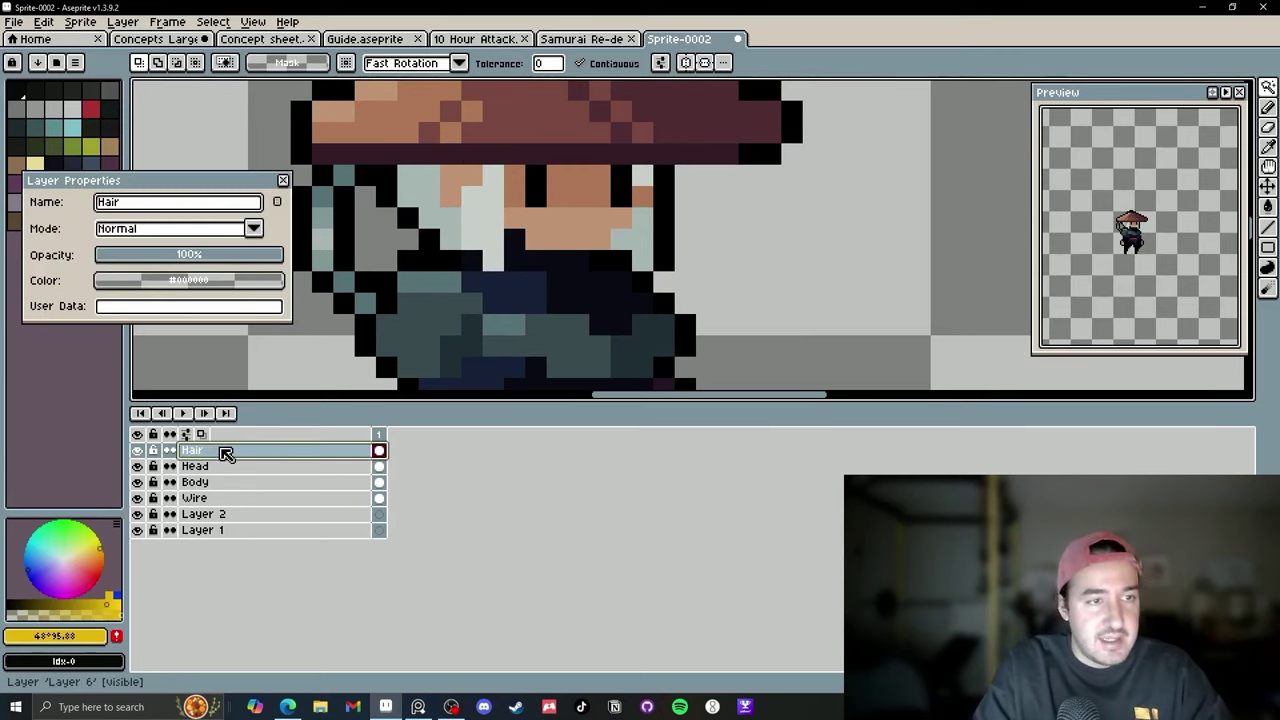
key(Return)
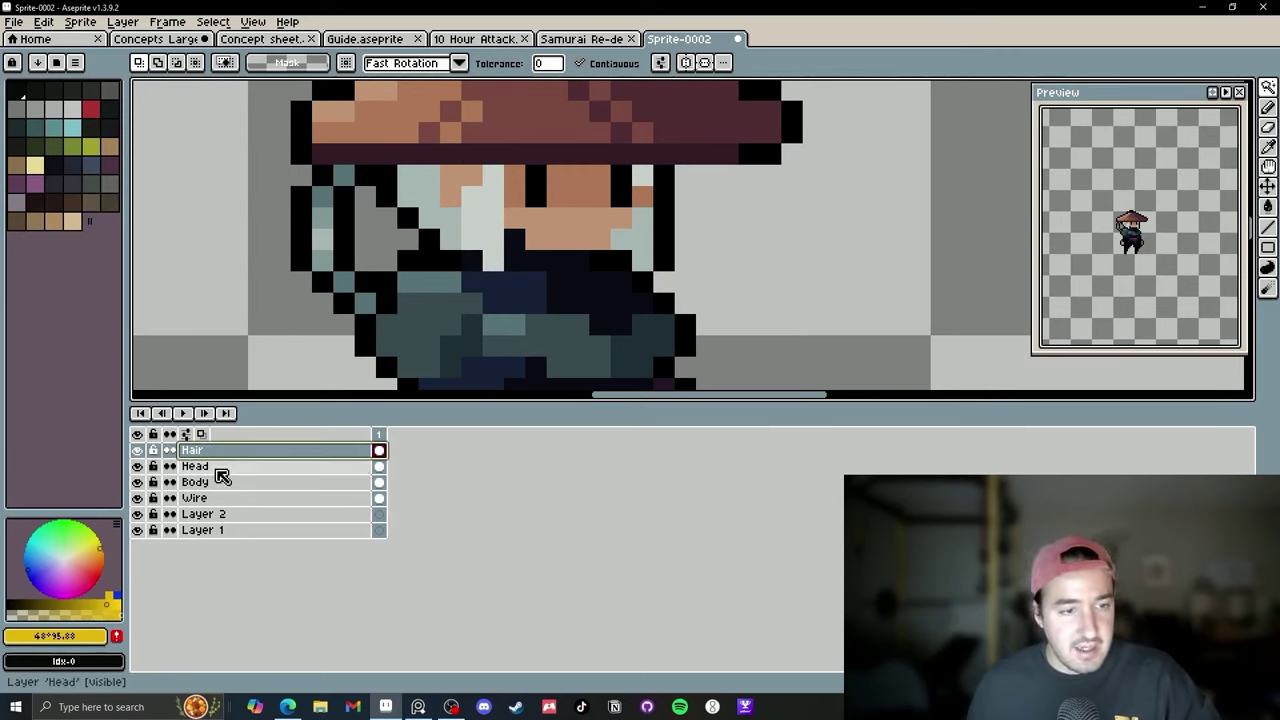
Hide the Hair layer, fill the gap on the Head layer using sampled colors including #ad7757 and #c09473, and show Hair again.
click(138, 450)
click(229, 466)
key(i)
click(516, 178)
key(l)
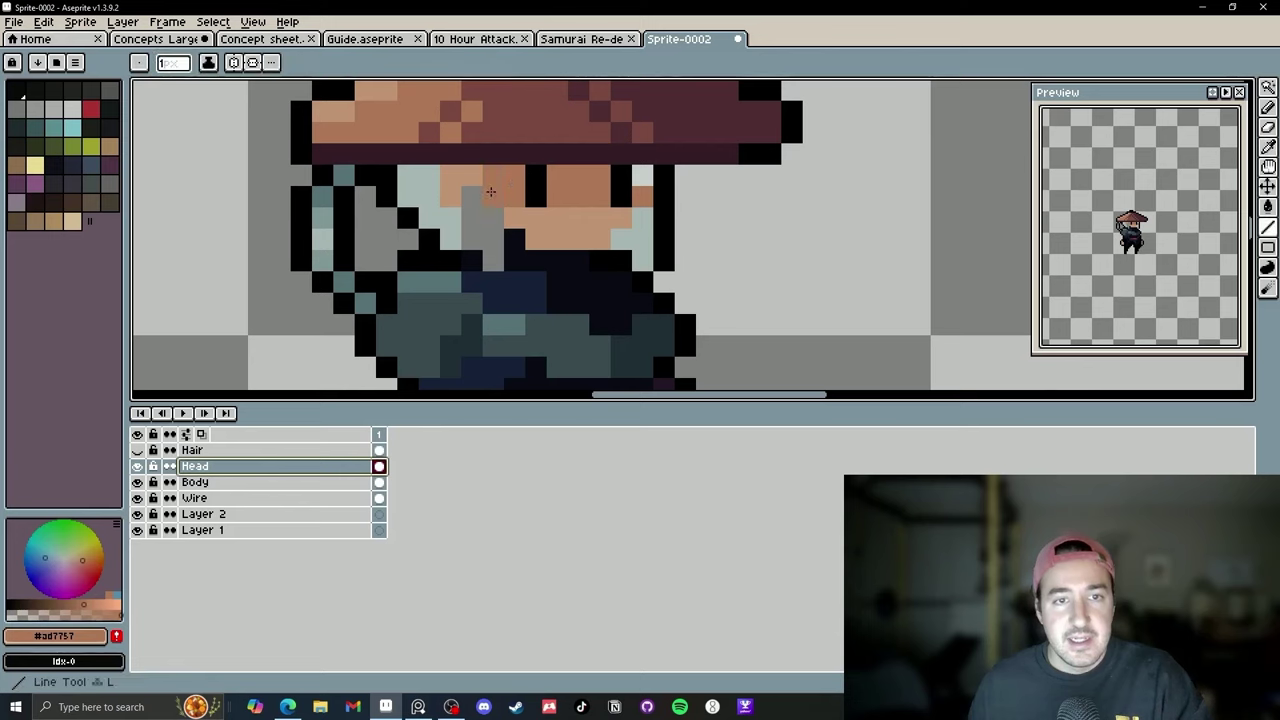
drag(491, 192, 492, 177)
key(i)
click(510, 215)
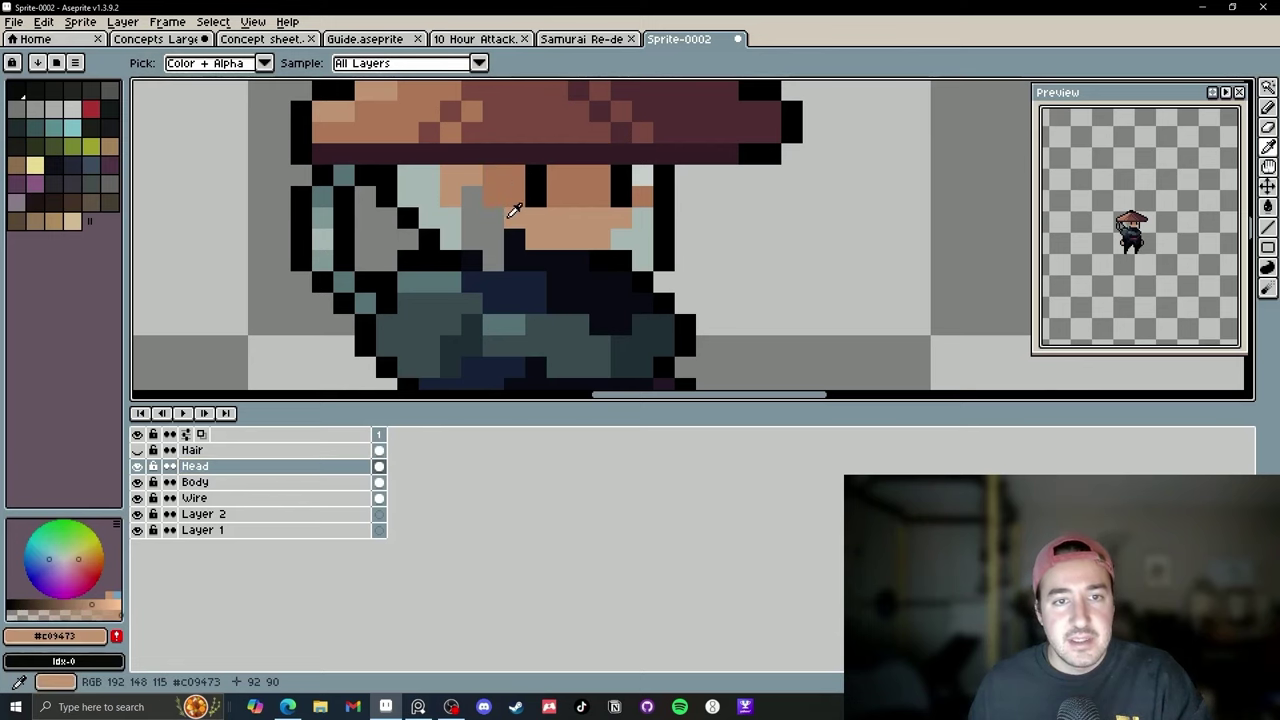
key(l)
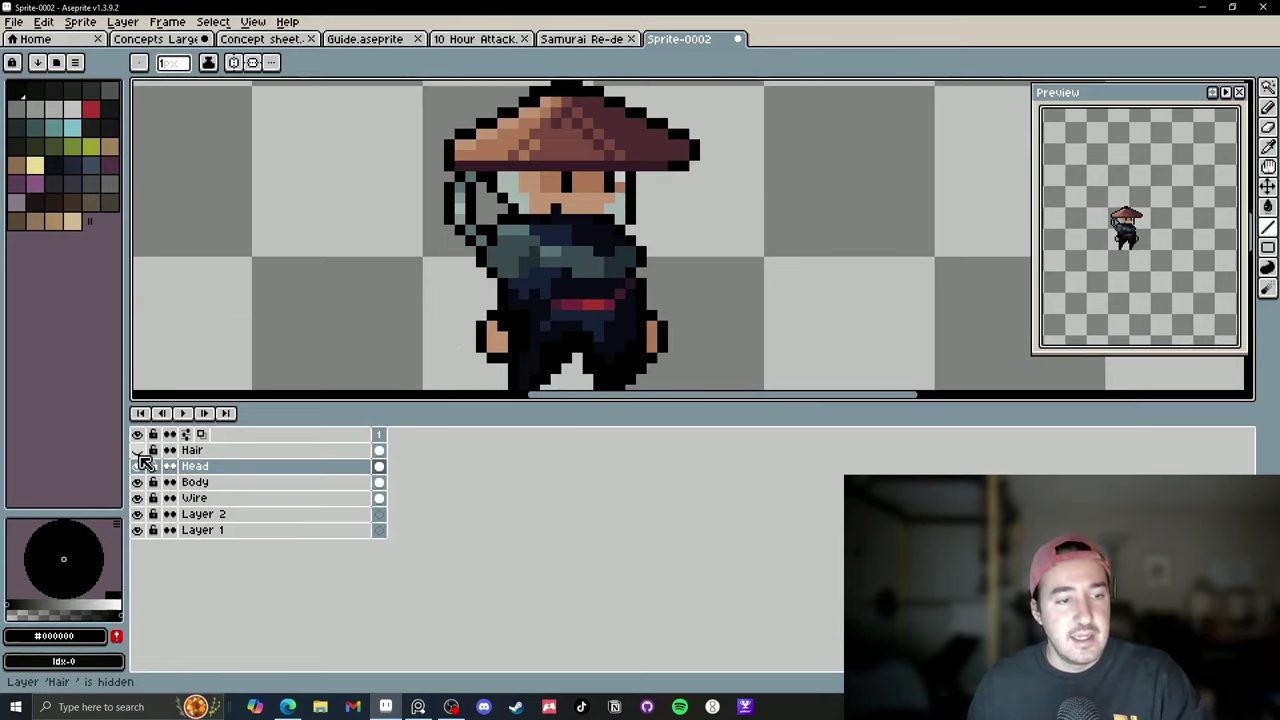
click(139, 452)
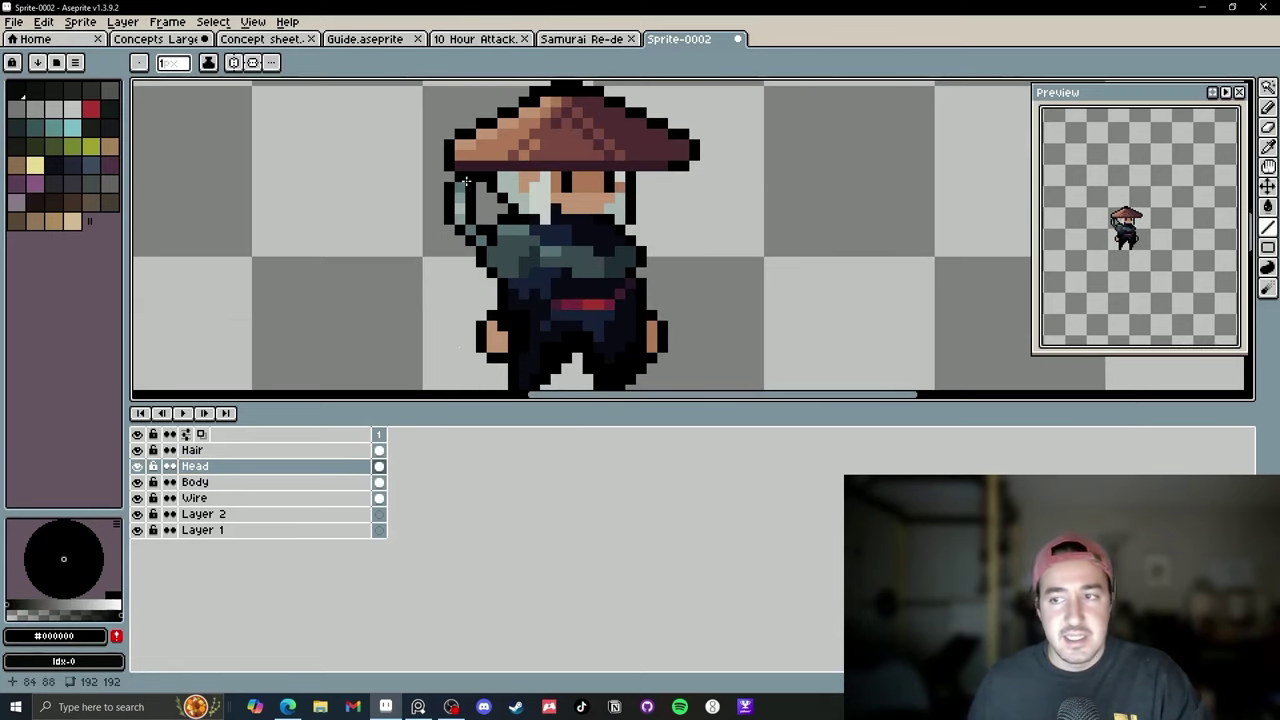
Duplicate the first frame five times so the animation has six frames.
click(379, 435)
key(alt+n)
key(alt+n)
key(alt+n)
key(alt+n)
key(alt+n)
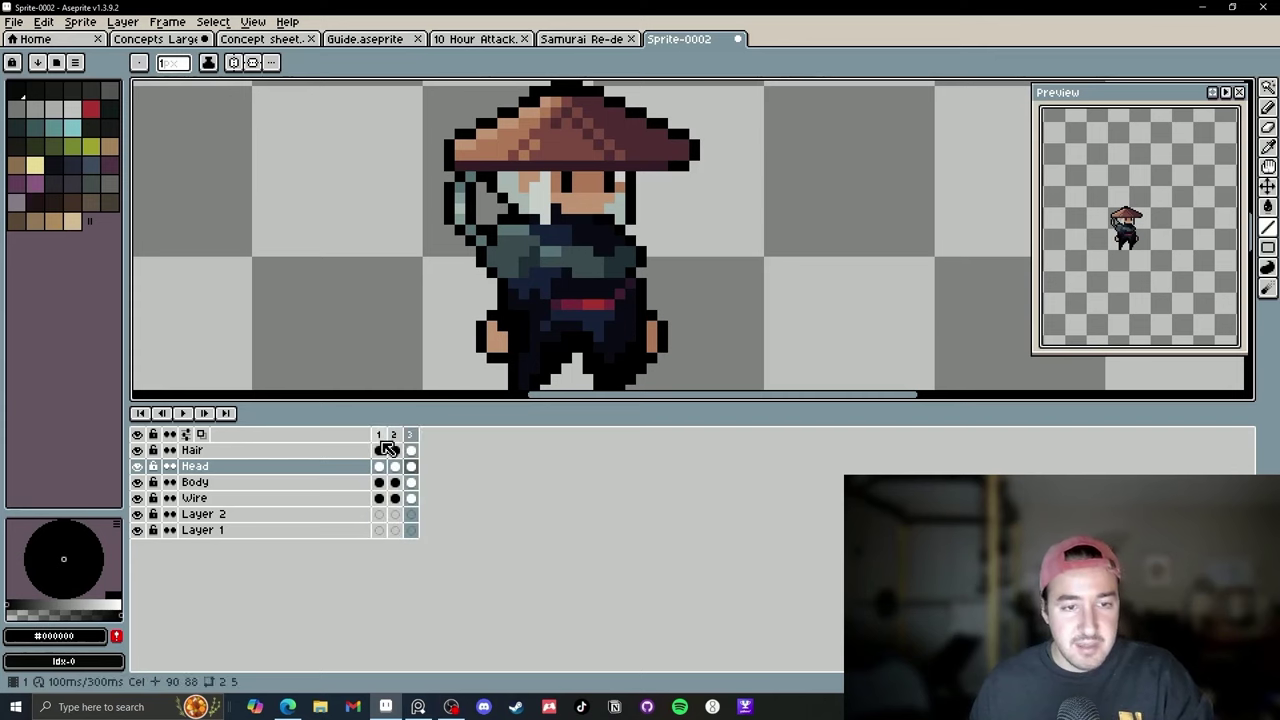
Shift the lower tip of the hair strand one pixel sideways in the Hair layer's frames and clear the selection.
click(379, 450)
key(m)
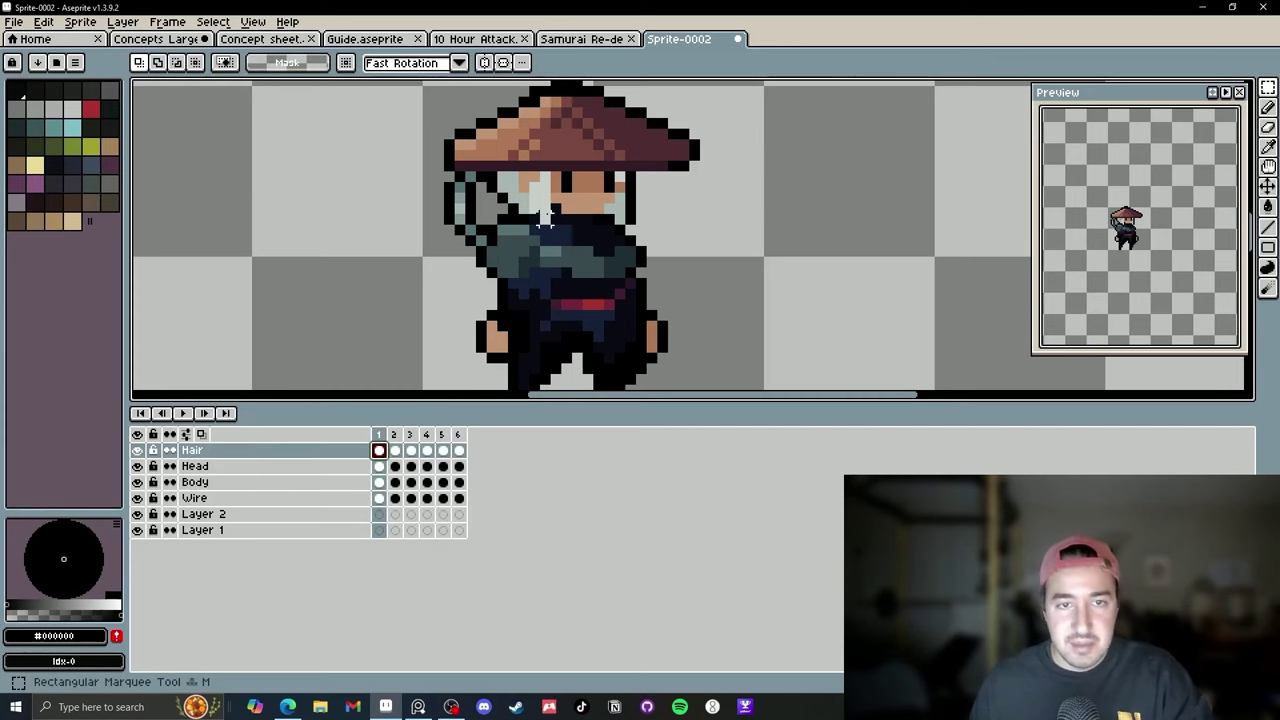
scroll(493, 265, up, 3)
key(Right)
key(Right)
key(Right)
key(Right)
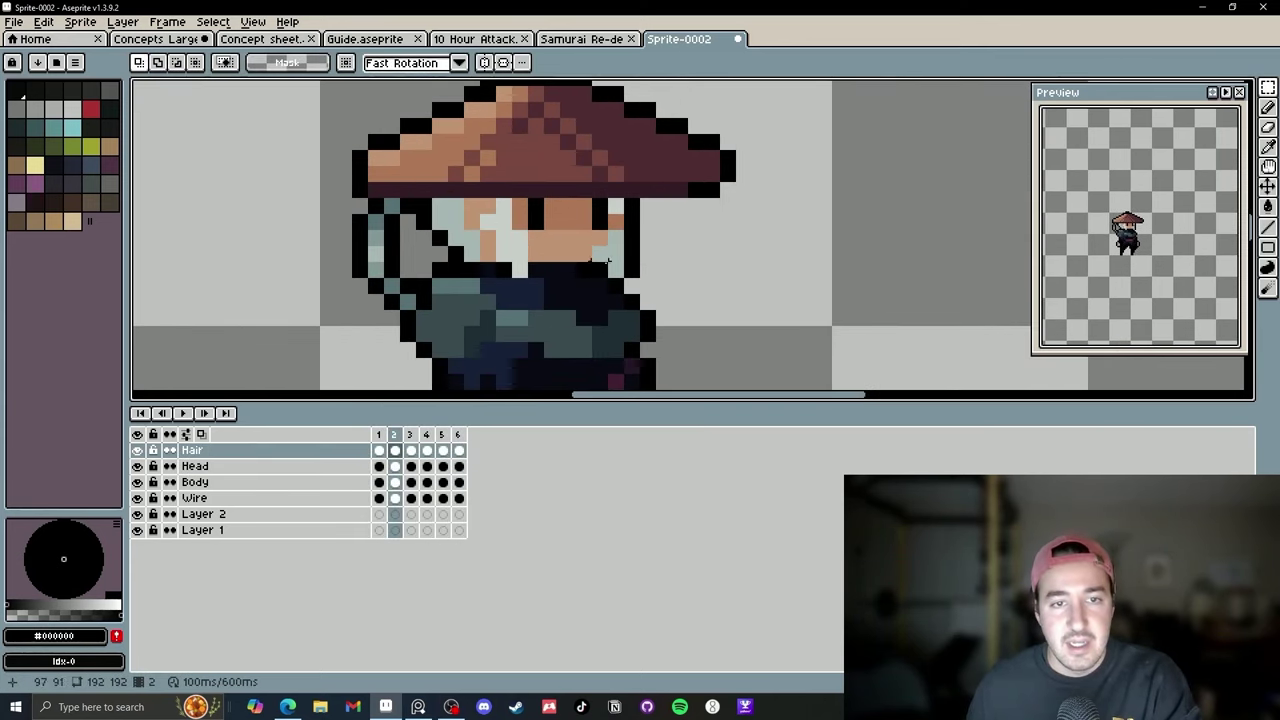
drag(536, 302, 510, 262)
key(Right)
key(Right)
key(ctrl+d)
key(Right)
Start the preview animation, play the frames on the canvas to check the hair movement, and stop the canvas playback.
click(1226, 93)
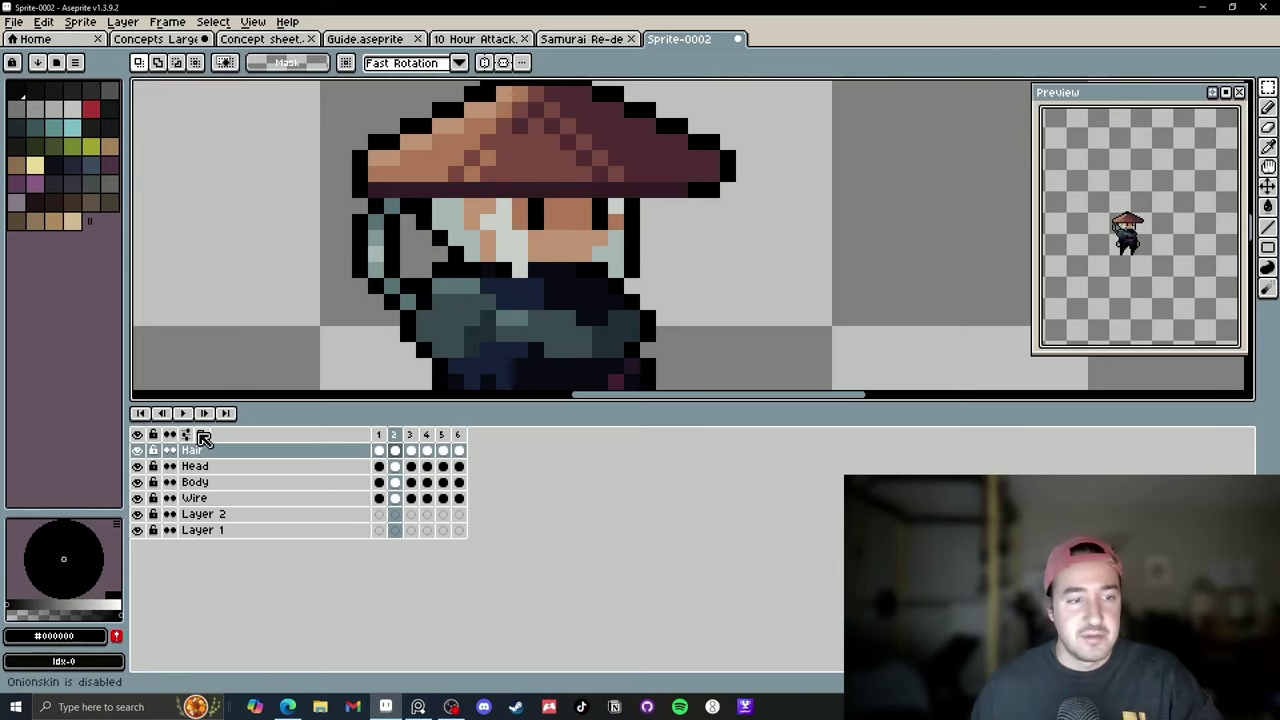
scroll(606, 251, down, 3)
key(Return)
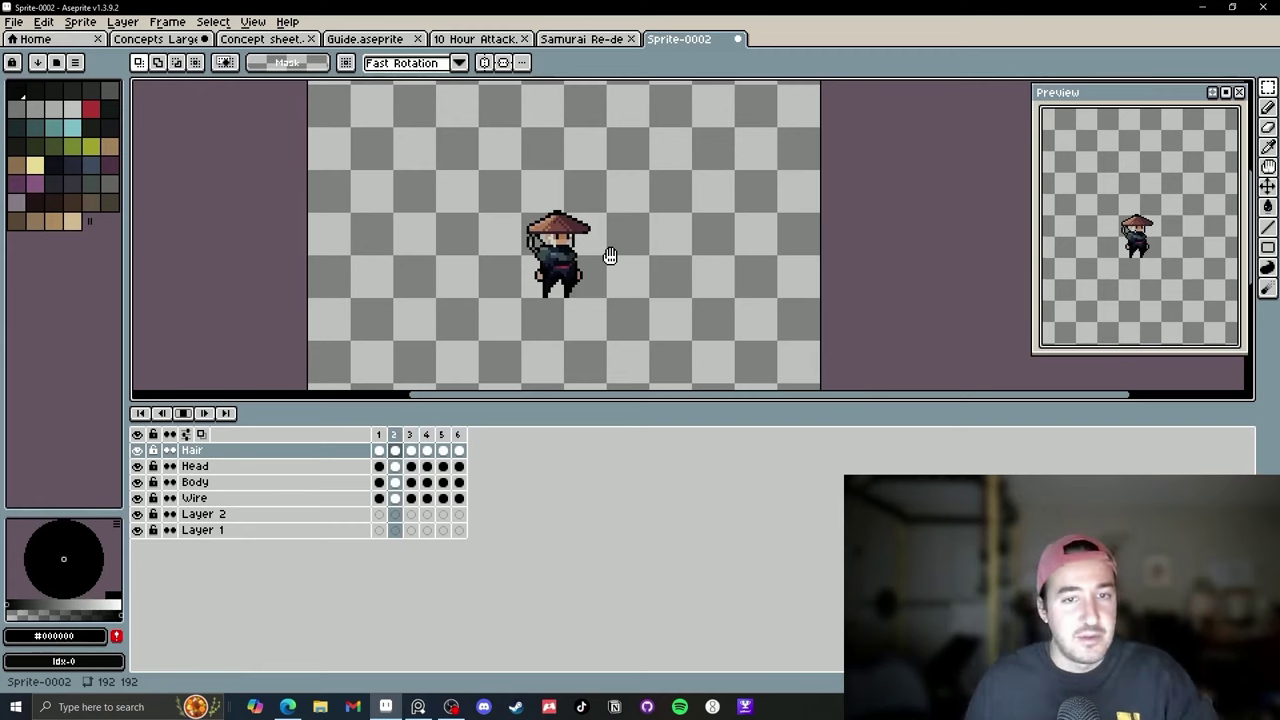
scroll(600, 255, up, 3)
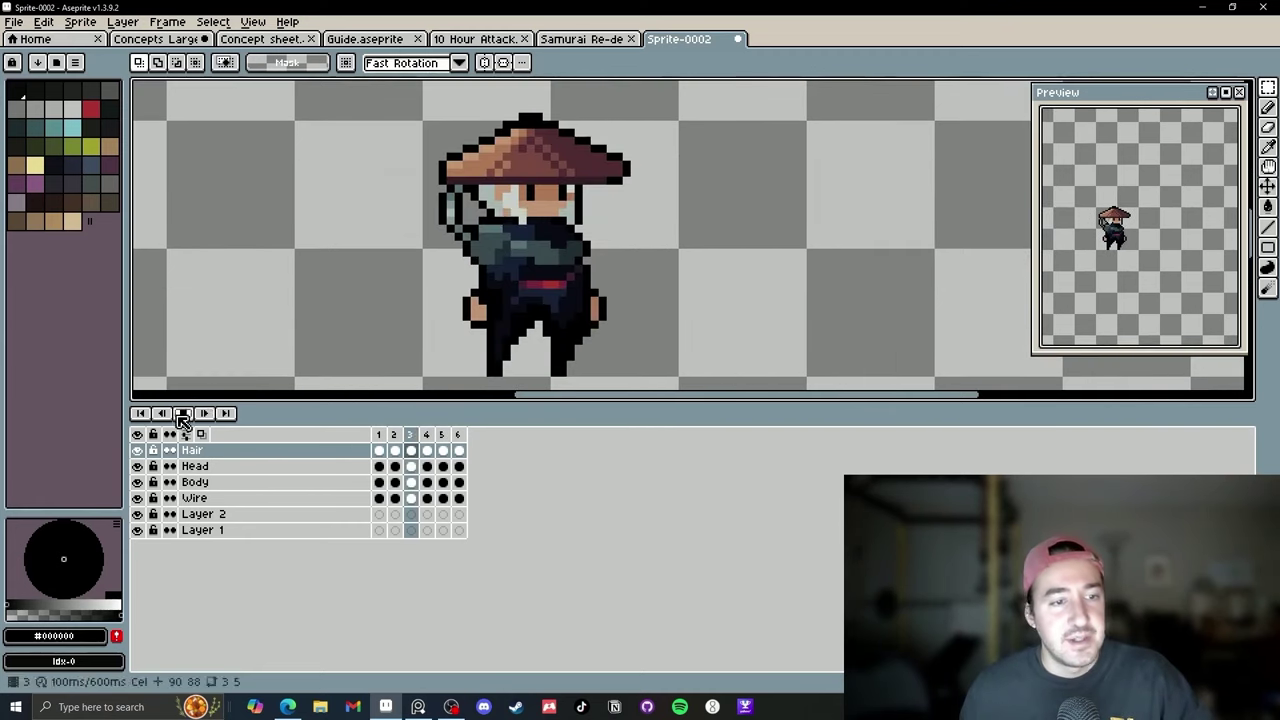
click(183, 415)
drag(523, 230, 496, 260)
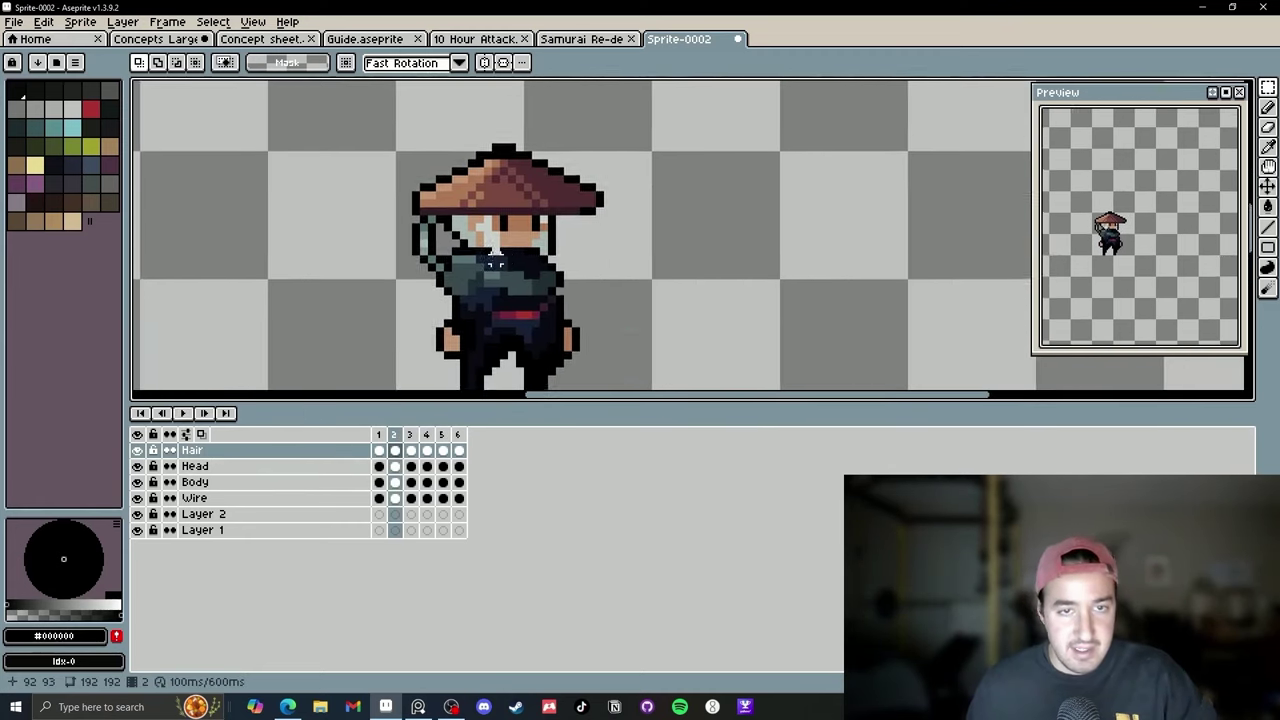
scroll(495, 263, up, 1)
Switch to the Guide.aseprite document and read the notes on setting up animations.
click(362, 39)
scroll(443, 205, down, 1)
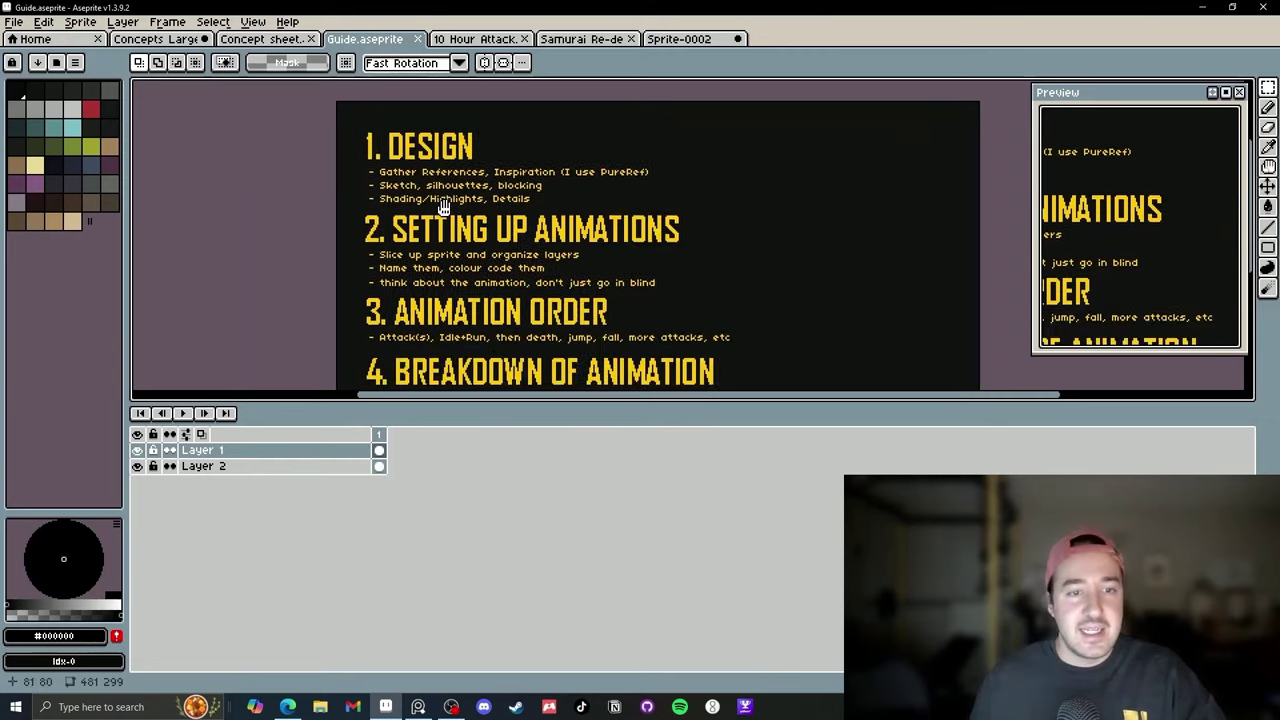
scroll(446, 258, up, 1)
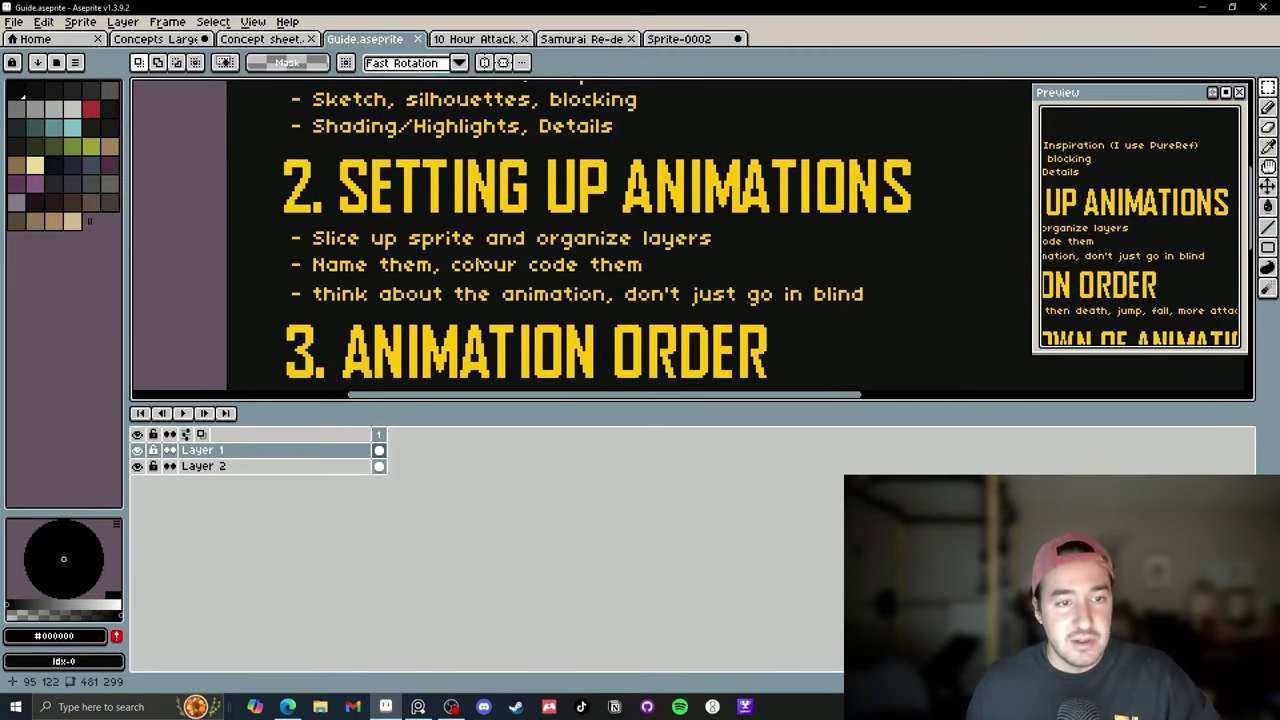
Return to Sprite-0002, open the Head layer's properties and toggle the user data section off and on, leaving the color setting shown.
click(678, 39)
double_click(212, 467)
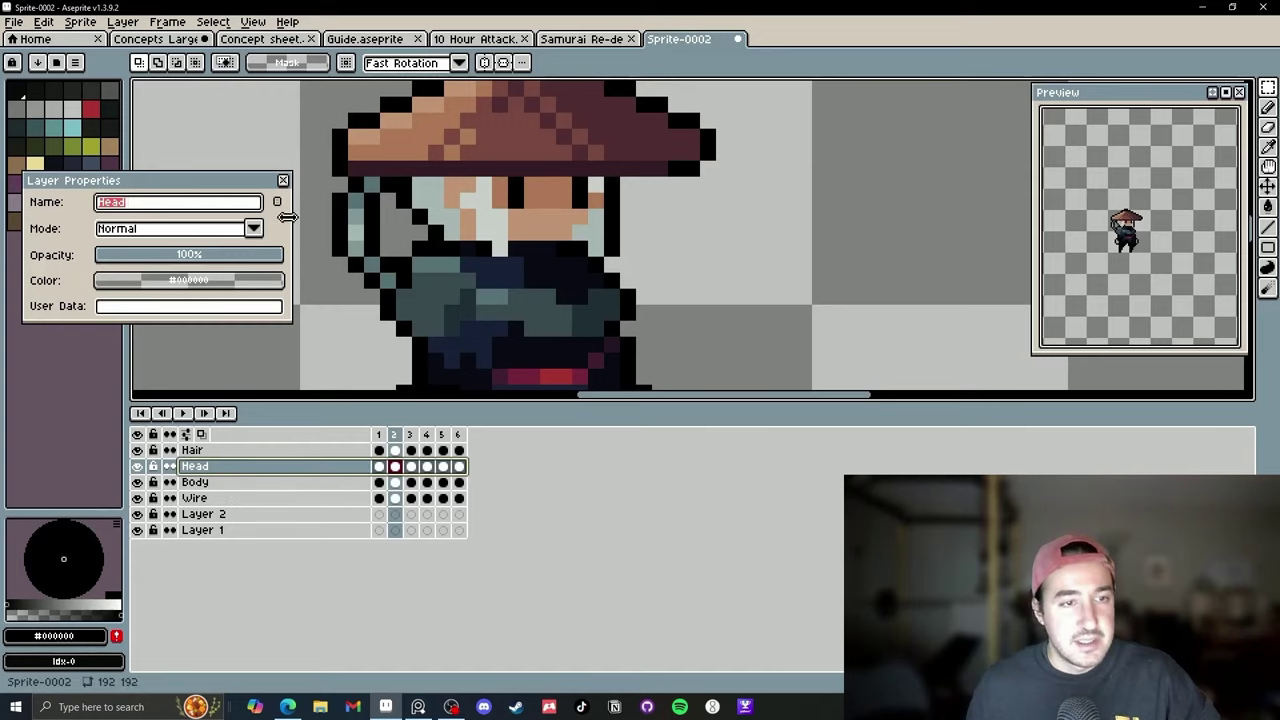
click(278, 202)
click(278, 202)
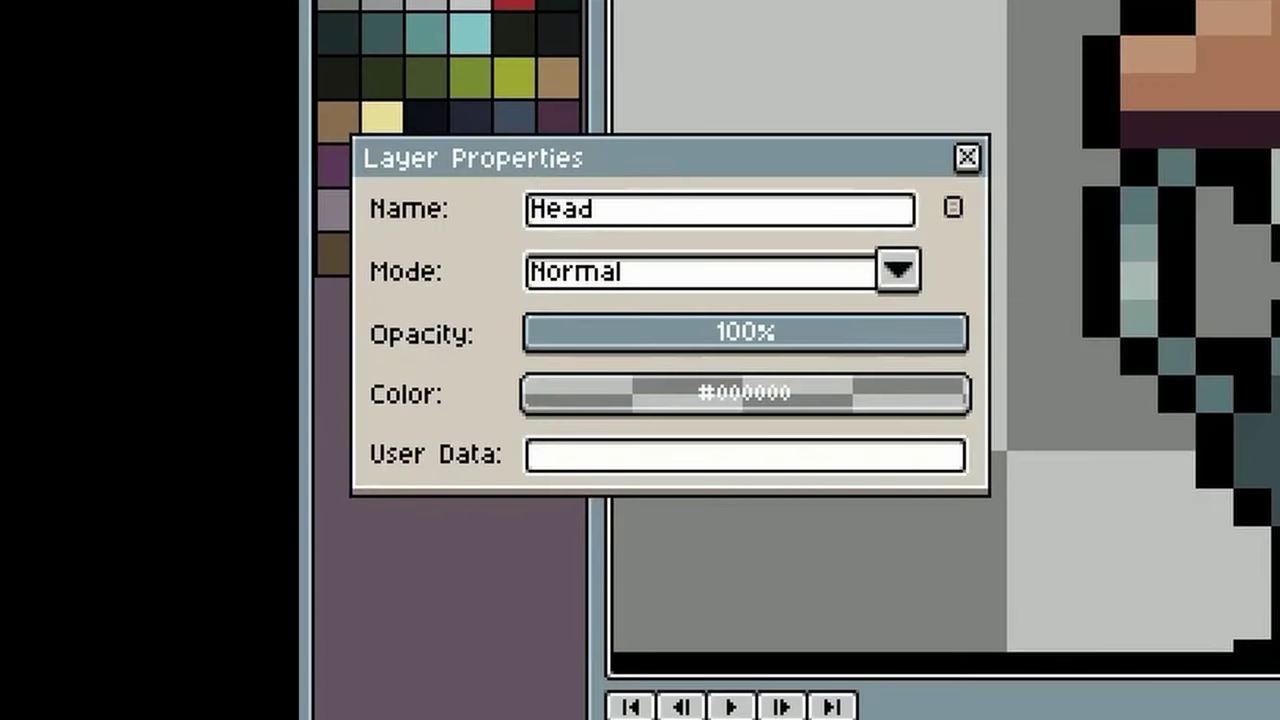
click(953, 208)
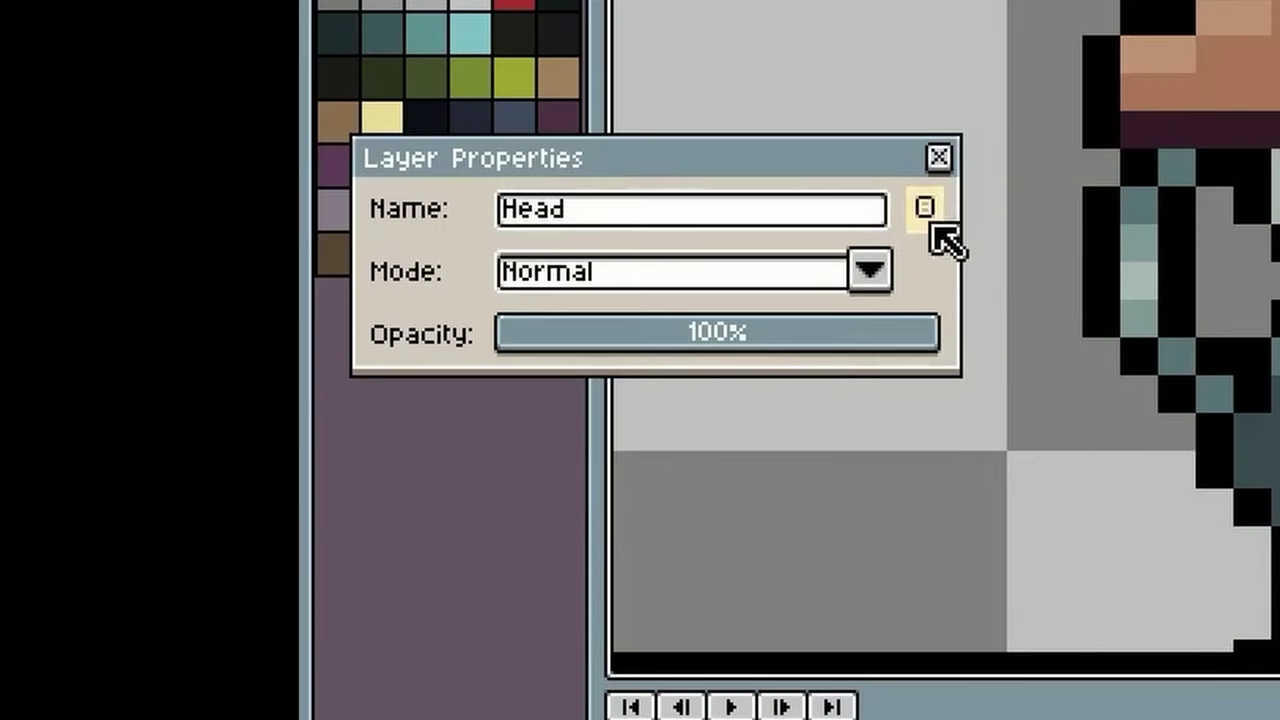
click(935, 226)
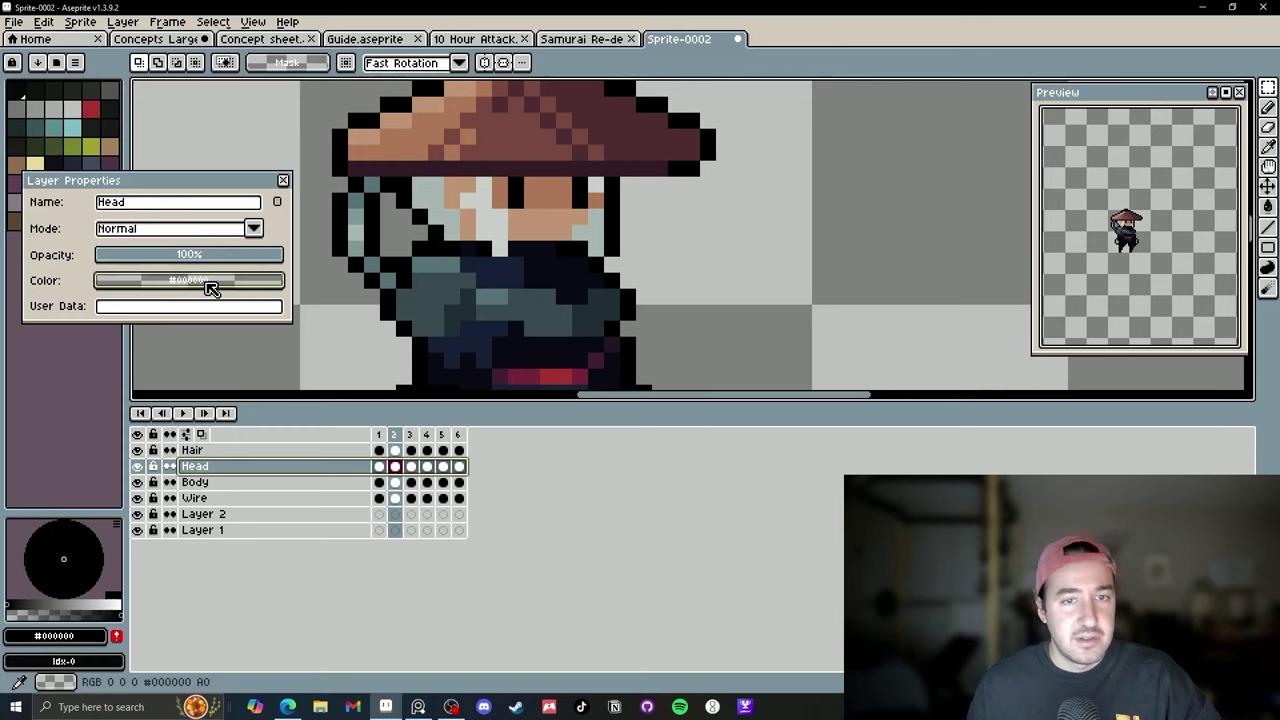
Set the Head layer's color to the palette's light teal.
click(206, 284)
drag(210, 287, 420, 135)
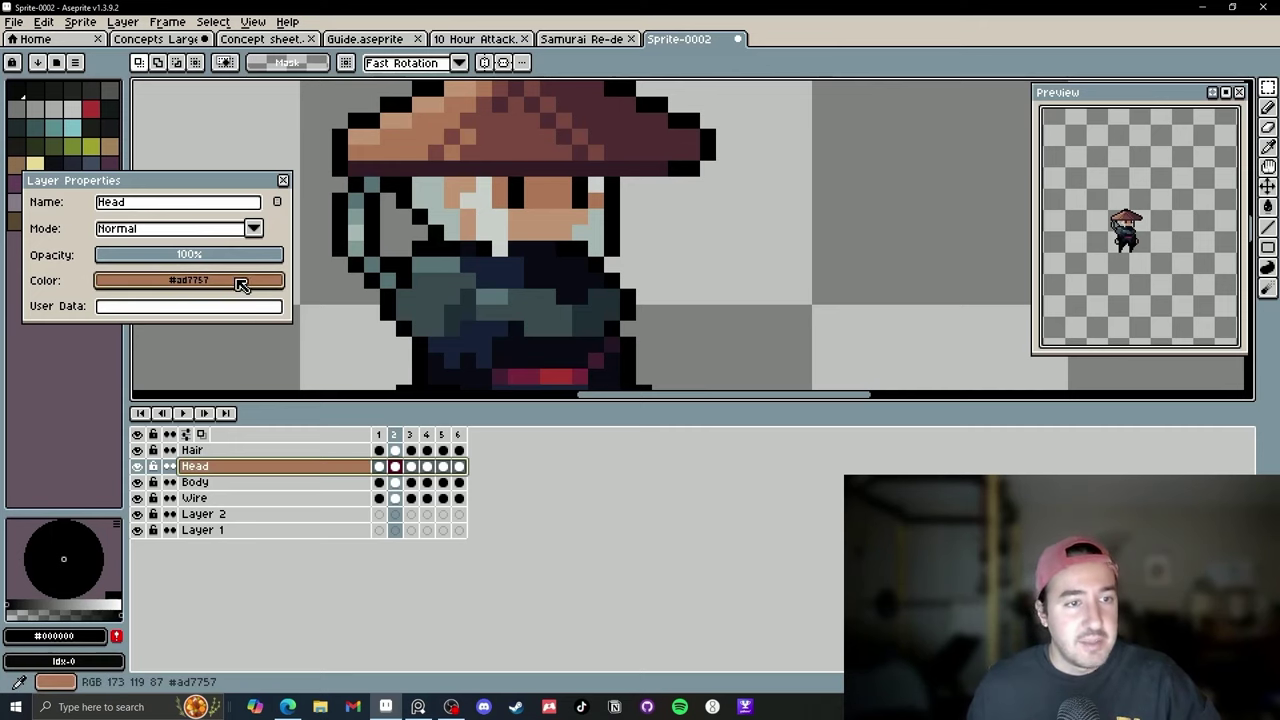
drag(238, 281, 92, 108)
Set the Body layer's color to the palette red #a53030 and close its properties.
click(210, 484)
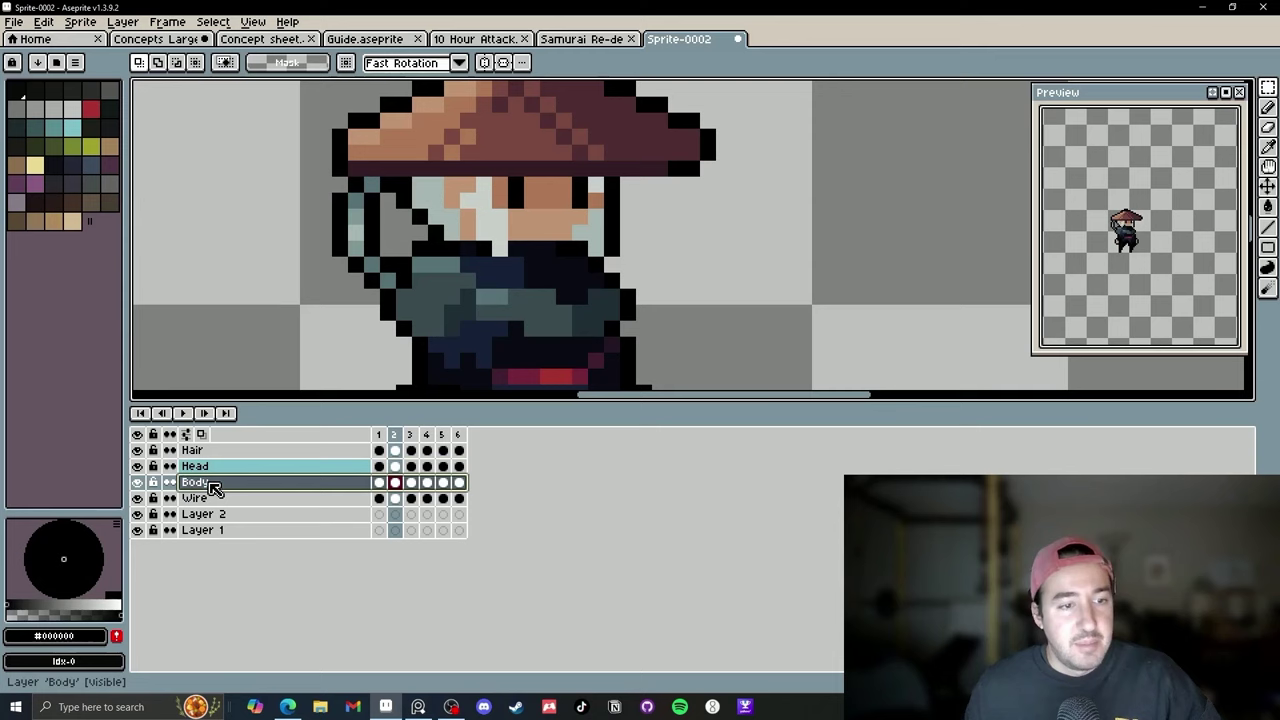
double_click(210, 484)
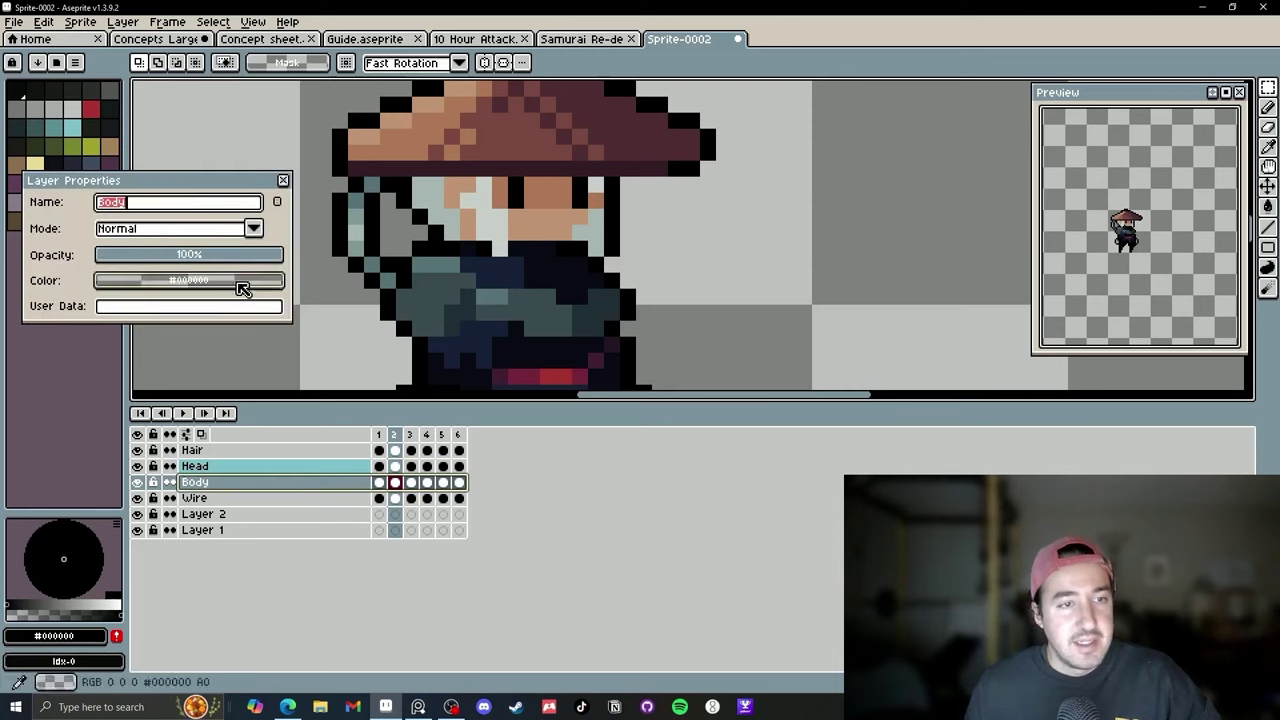
drag(199, 283, 91, 110)
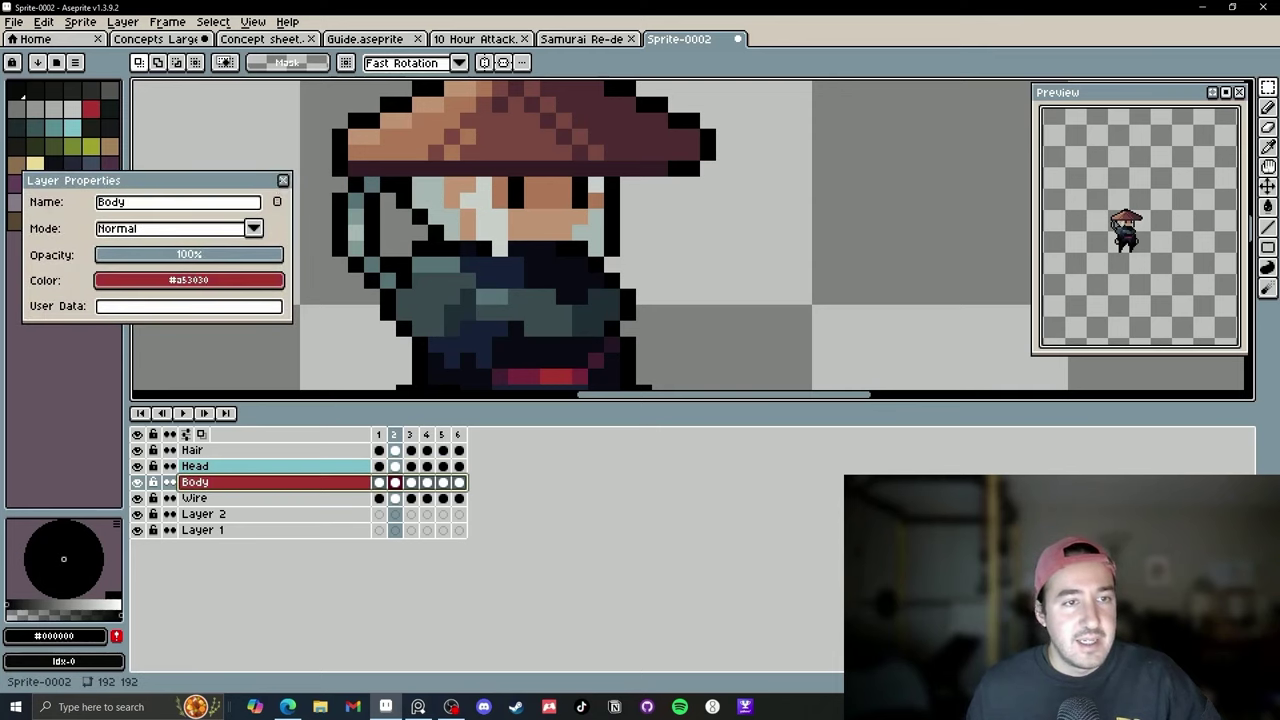
key(Escape)
Set the Wire layer's color to the palette's yellow-green, Idx-22, and close its properties.
double_click(198, 498)
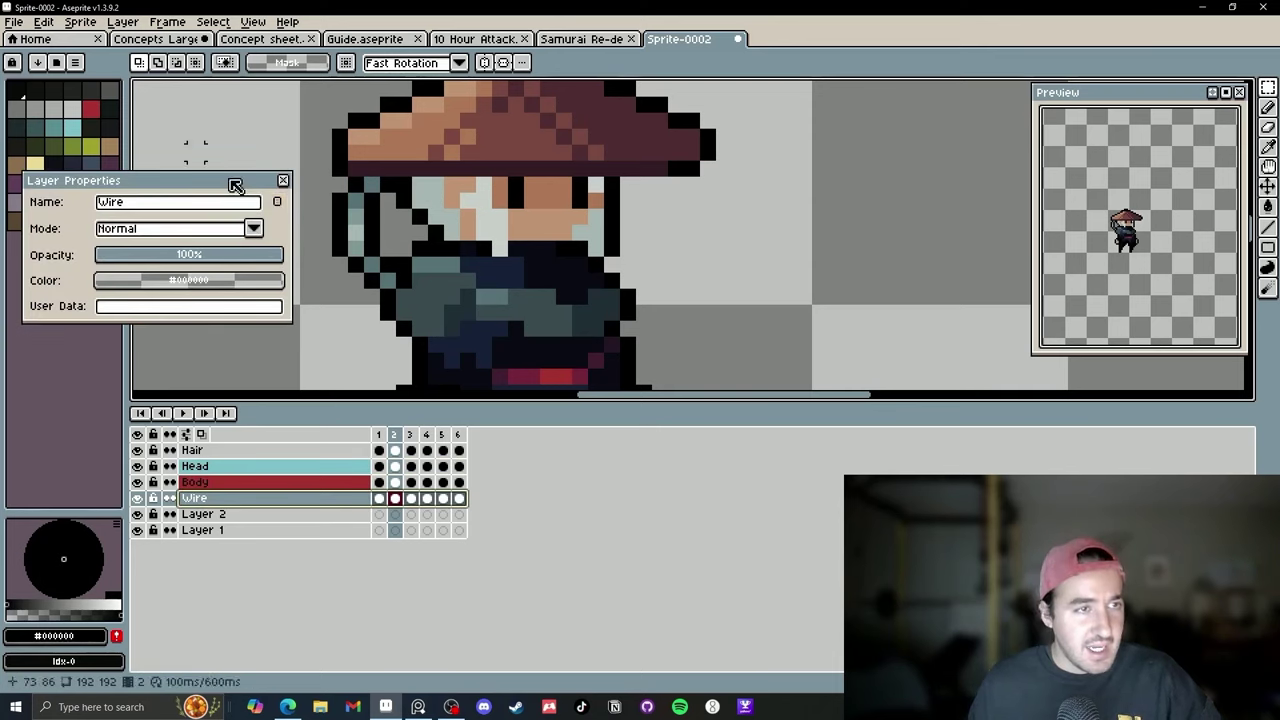
drag(207, 284, 74, 128)
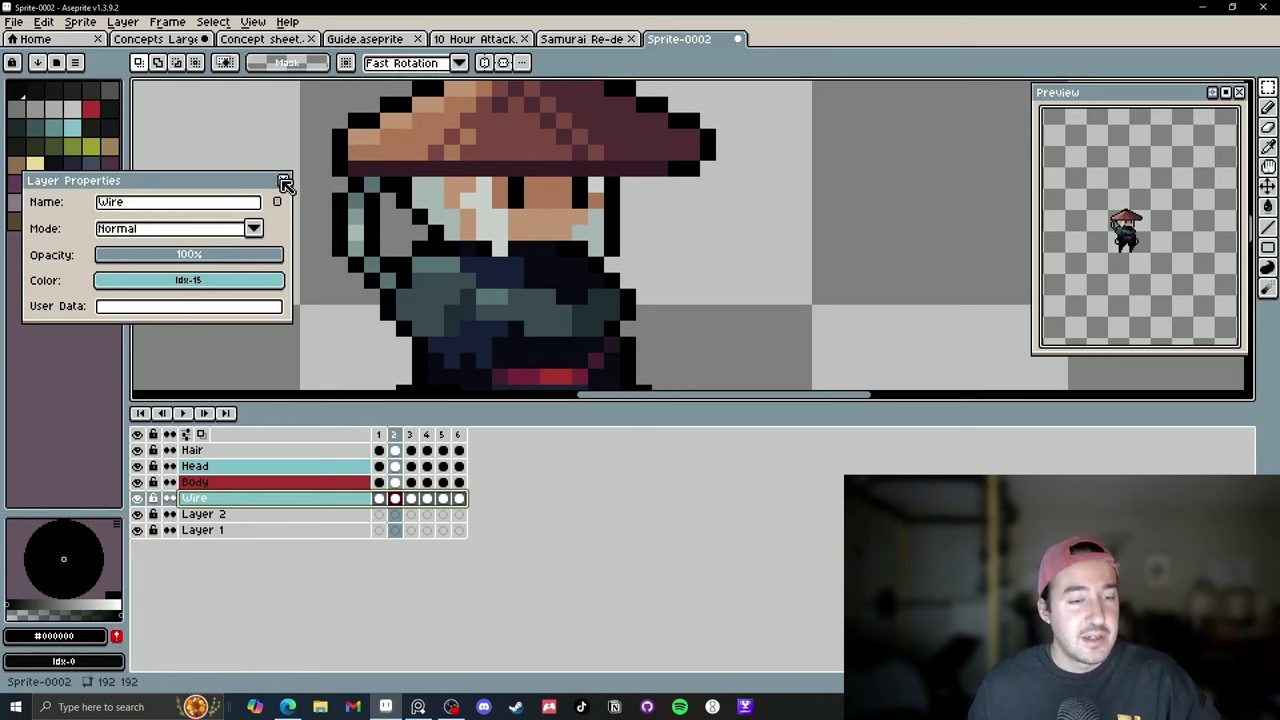
drag(200, 286, 88, 143)
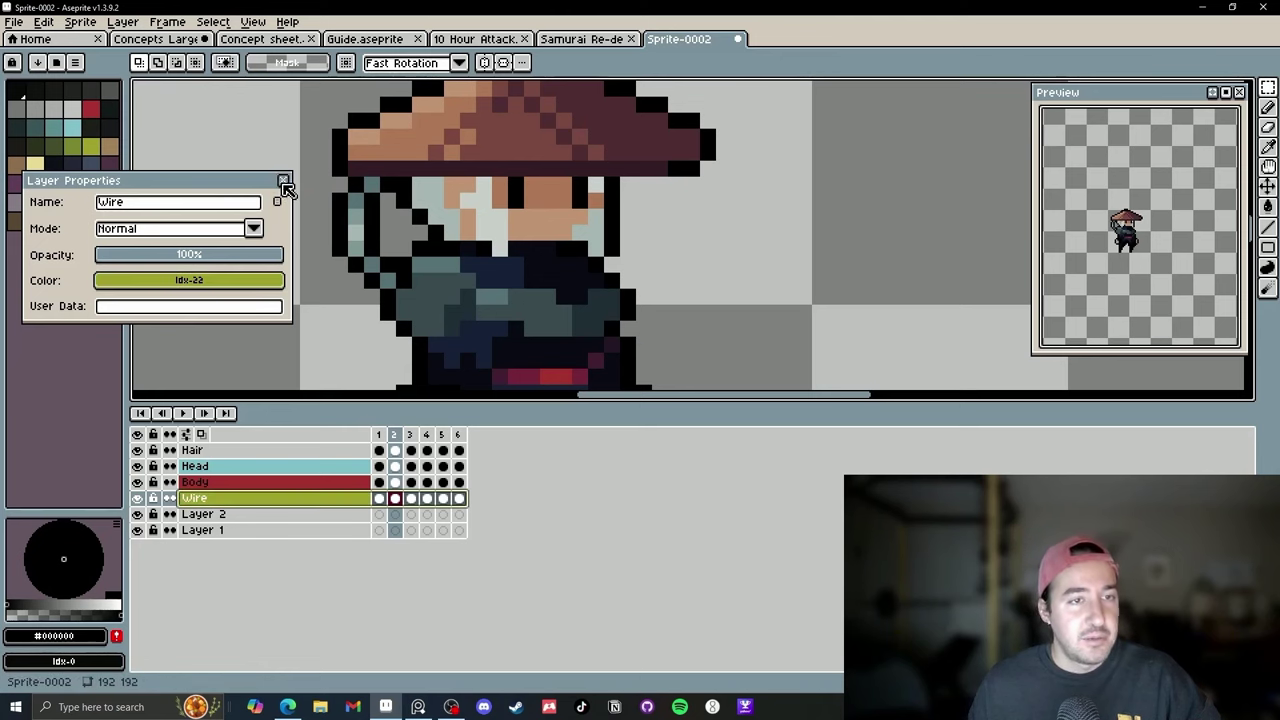
click(285, 183)
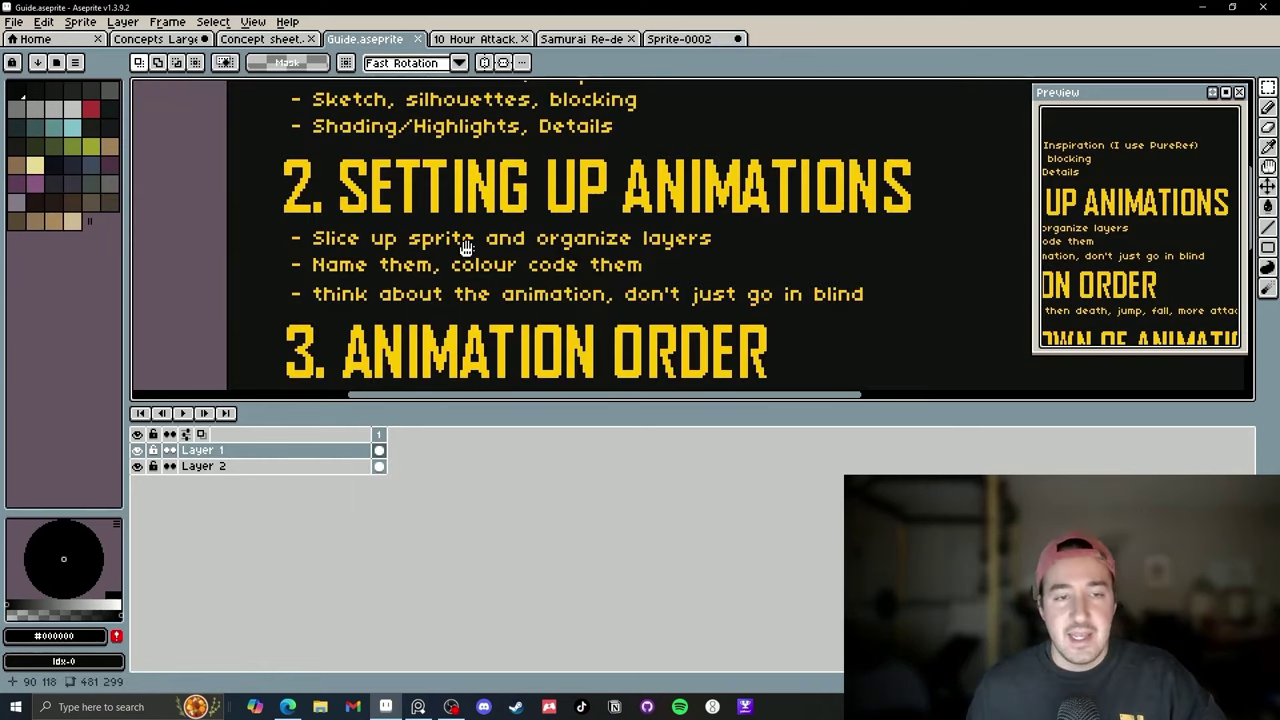
Review the guide notes, switch to the 10 Hour Attack document, select frames 1 and 2, and make the VFX Stuff group visible.
drag(465, 247, 397, 248)
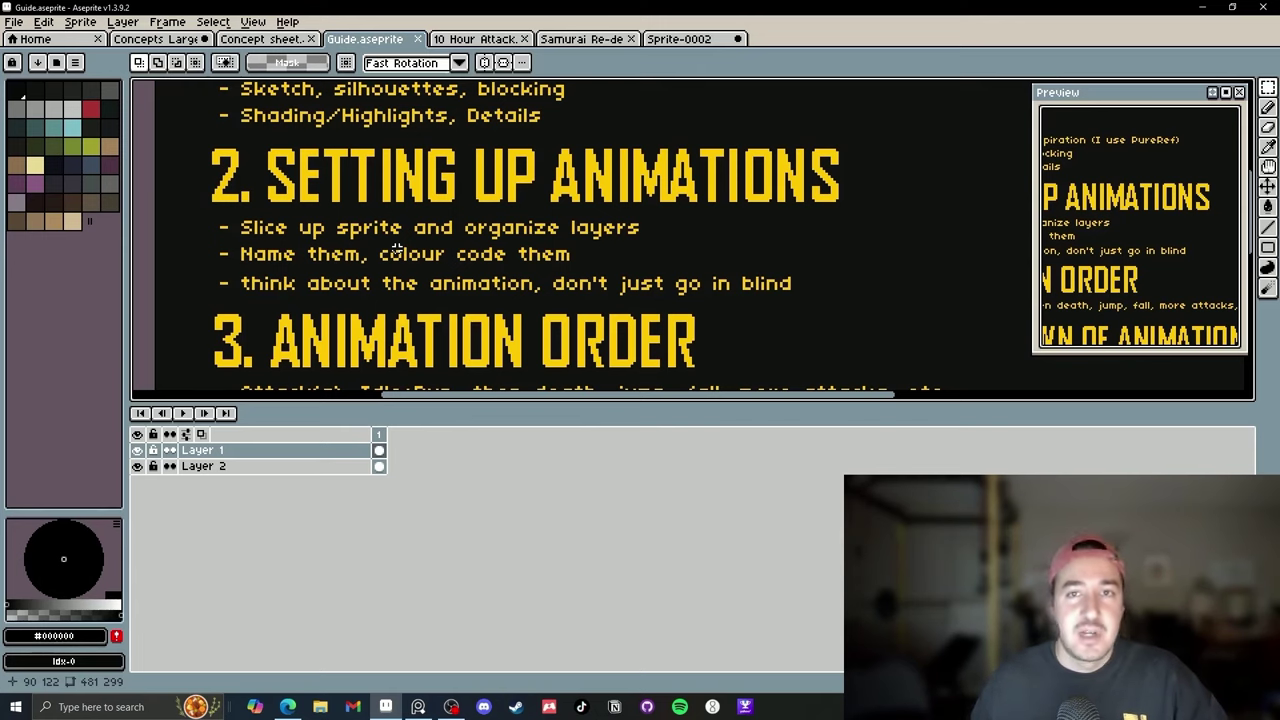
key(ctrl+Tab)
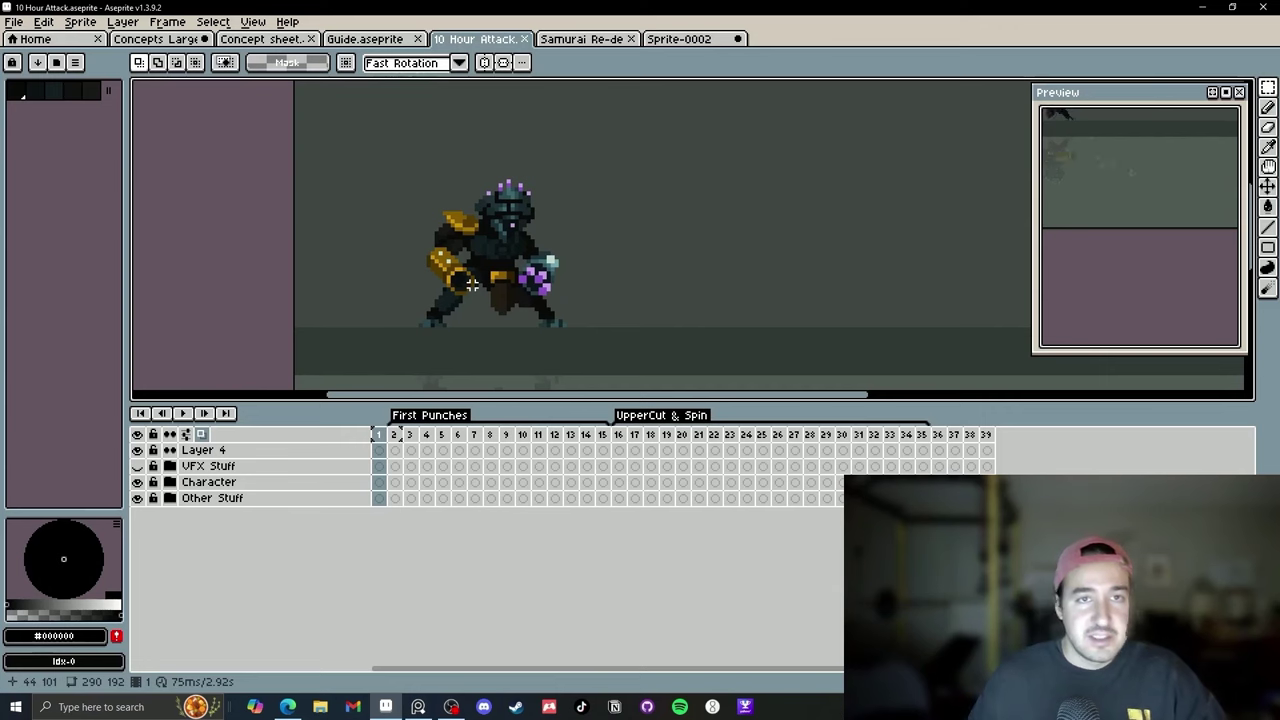
click(400, 452)
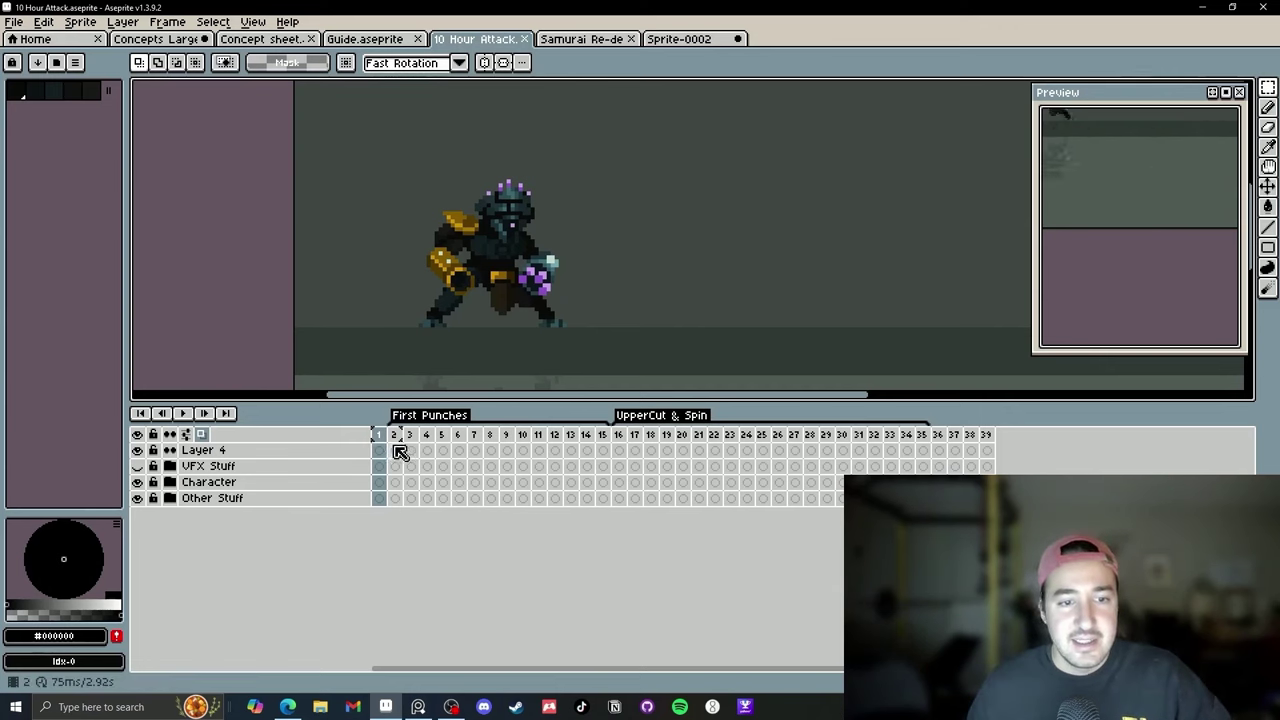
mouse_move(396, 436)
mouse_down()
mouse_move(643, 446)
mouse_move(412, 440)
mouse_move(757, 434)
mouse_move(380, 436)
mouse_up()
click(140, 466)
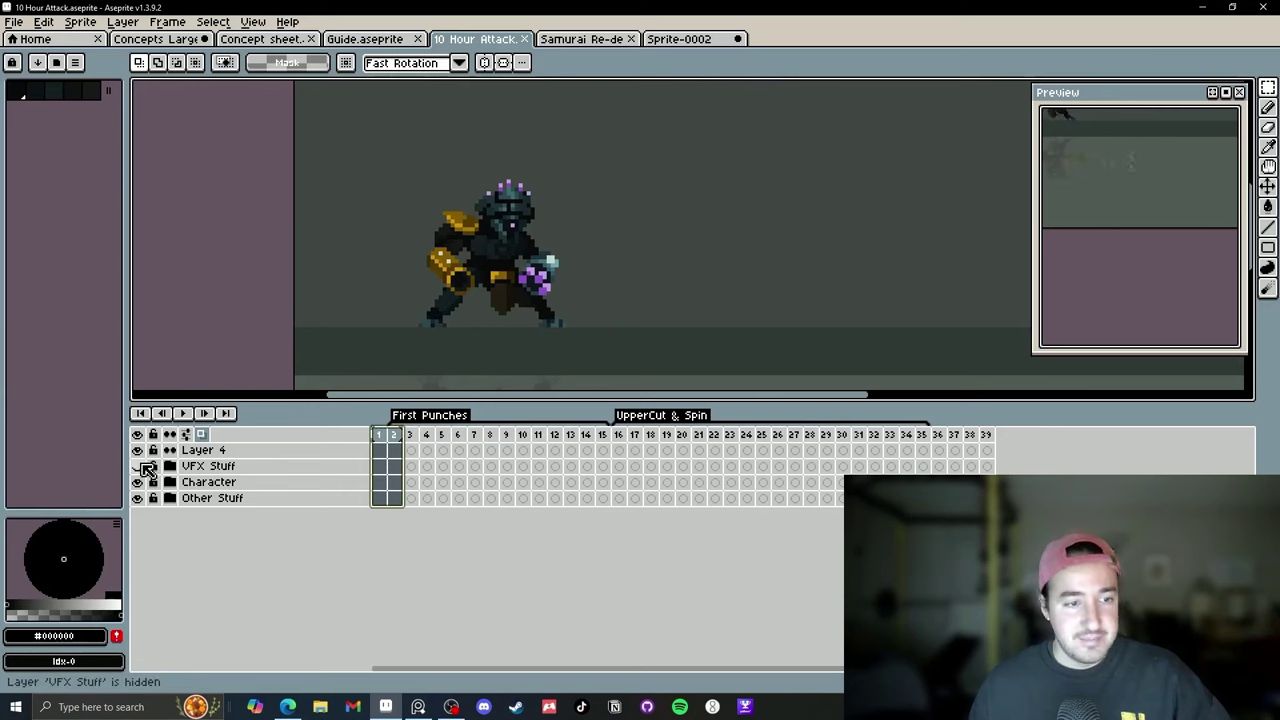
click(137, 467)
Play the attack animation with its visual effects on the canvas and return to the Guide.aseprite notes.
click(183, 414)
scroll(558, 318, down, 6)
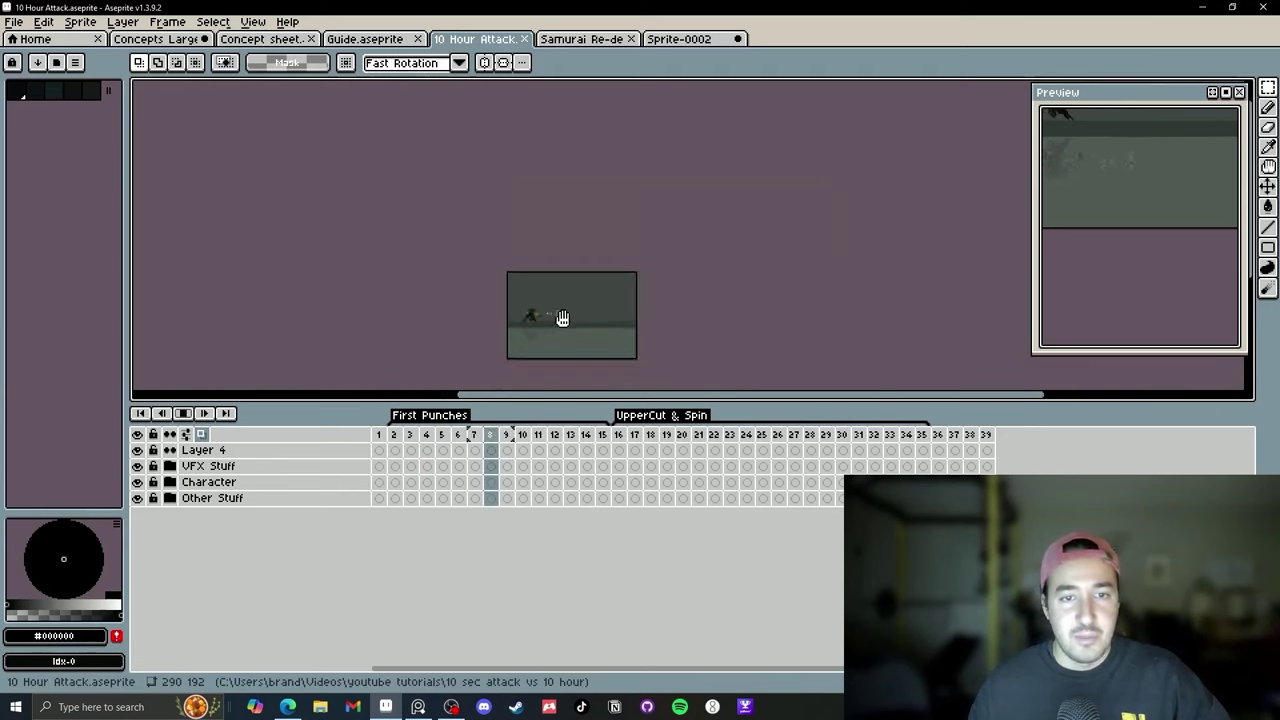
scroll(563, 318, up, 1)
scroll(634, 329, up, 1)
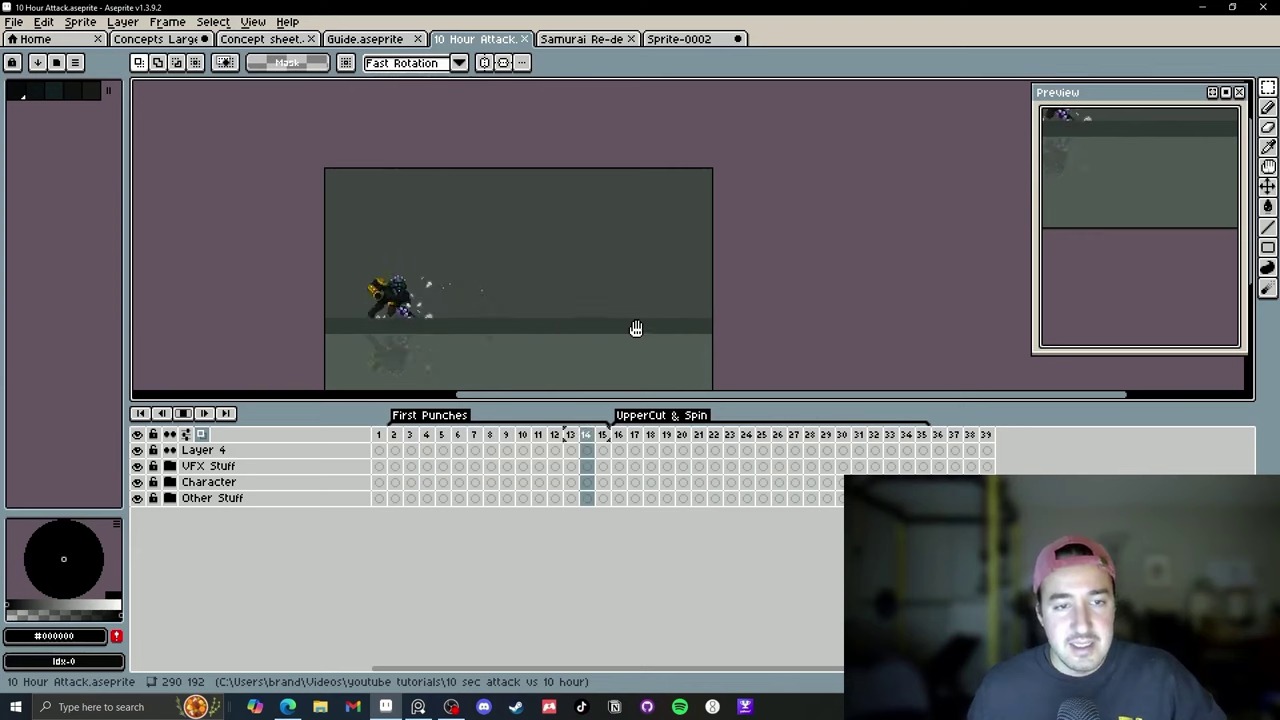
click(356, 40)
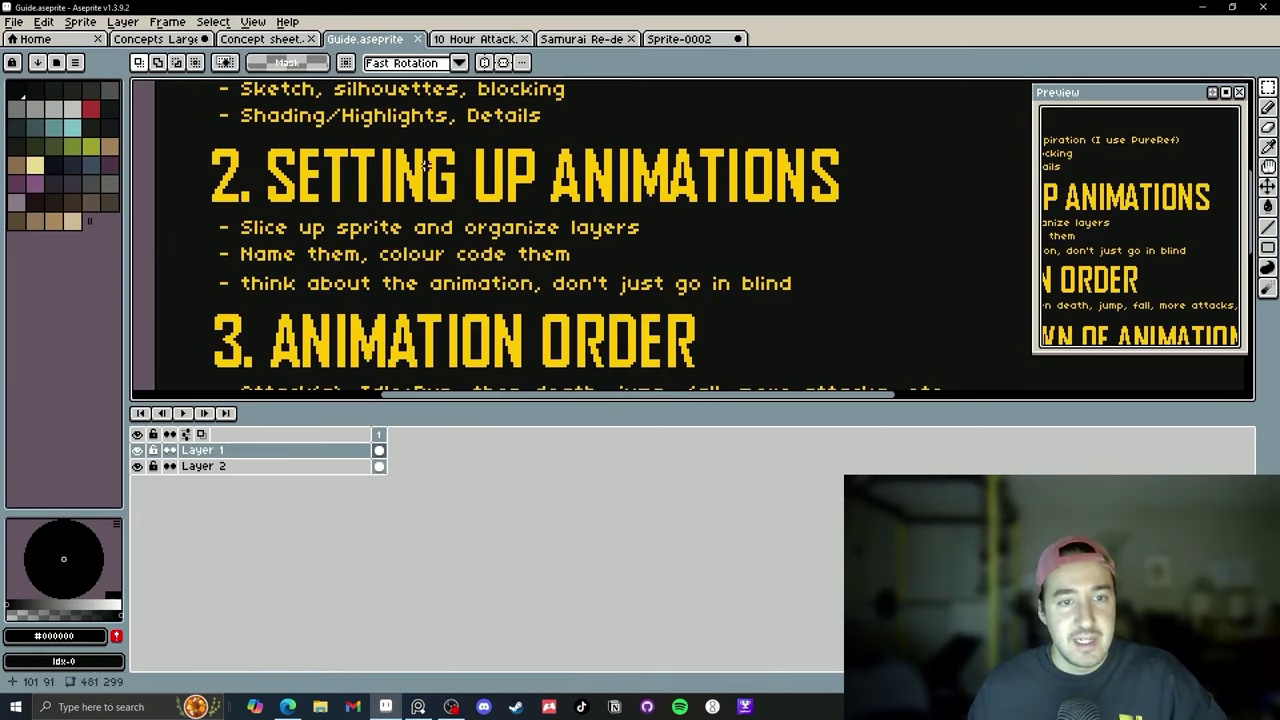